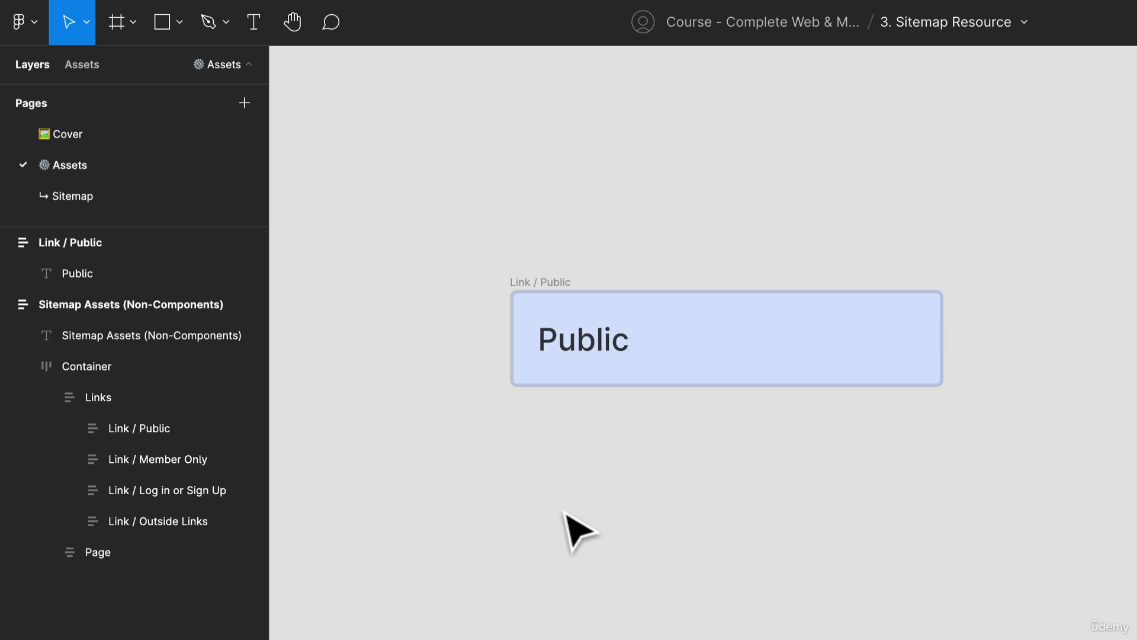
pyautogui.press('t')
pyautogui.click(588, 500)
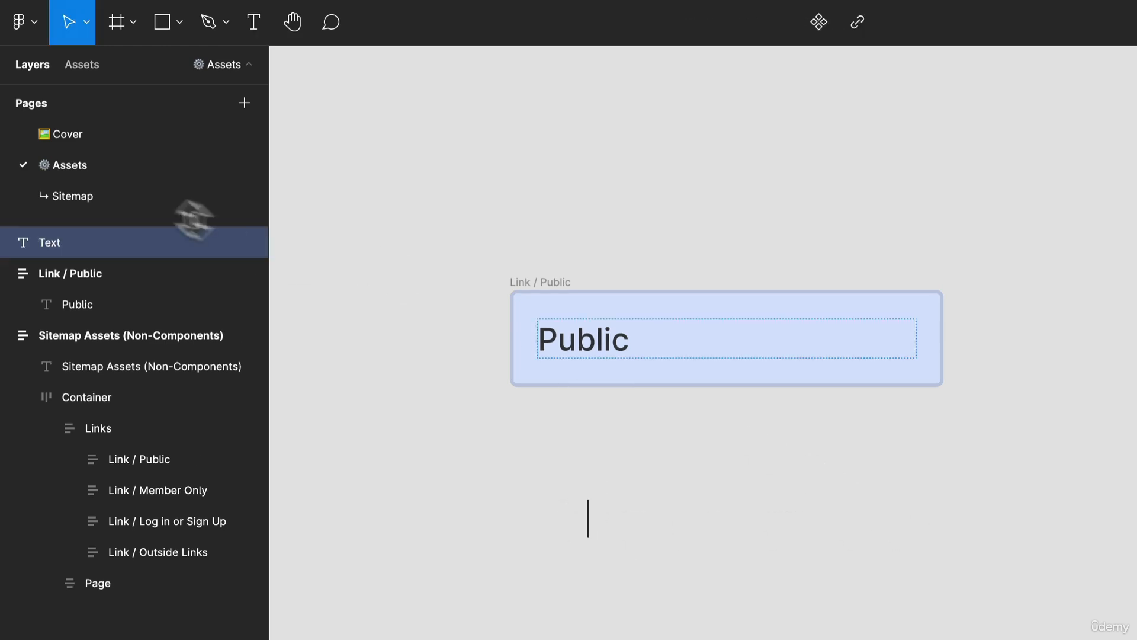
pyautogui.press('Escape')
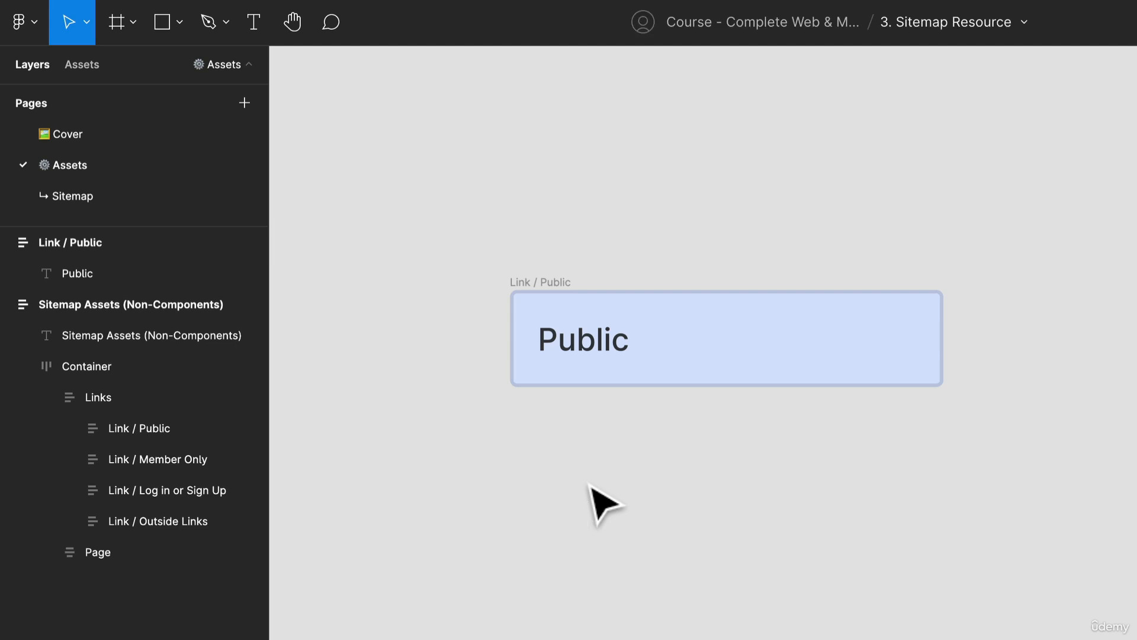
# - Add a text layer reading "Link" on the canvas below the Link / Public box
pyautogui.press('t')
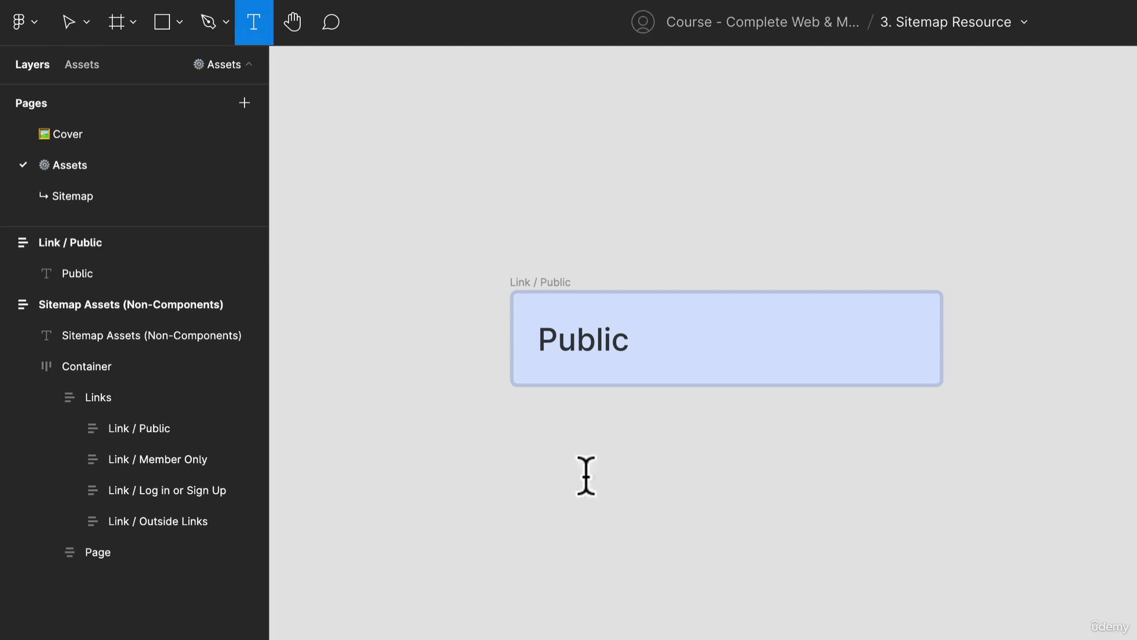
pyautogui.click(586, 475)
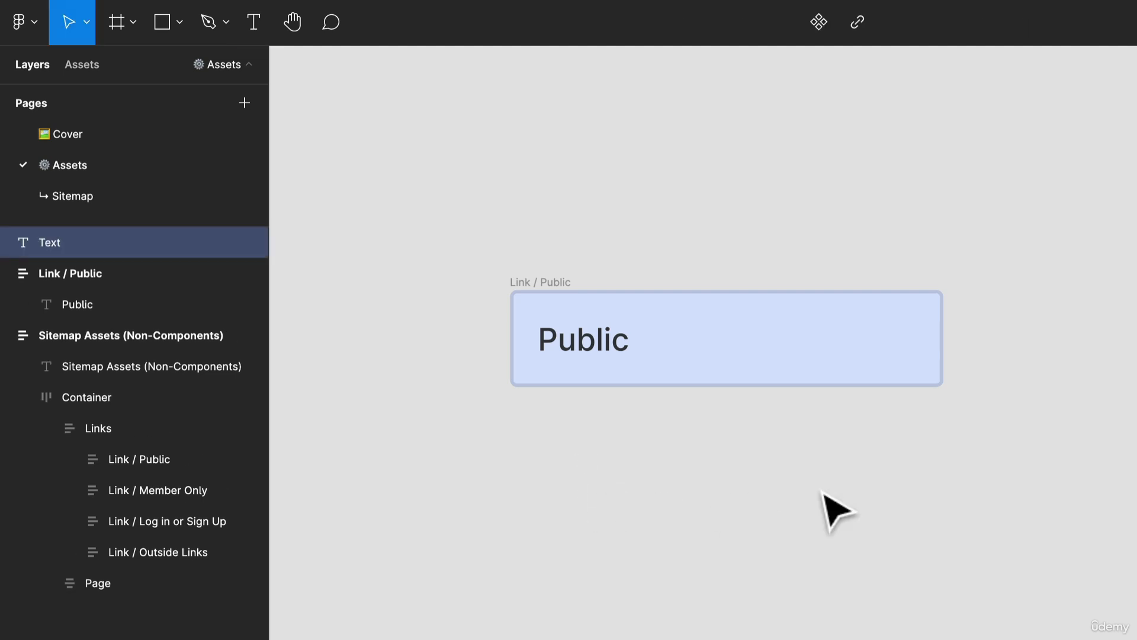
pyautogui.write('P')
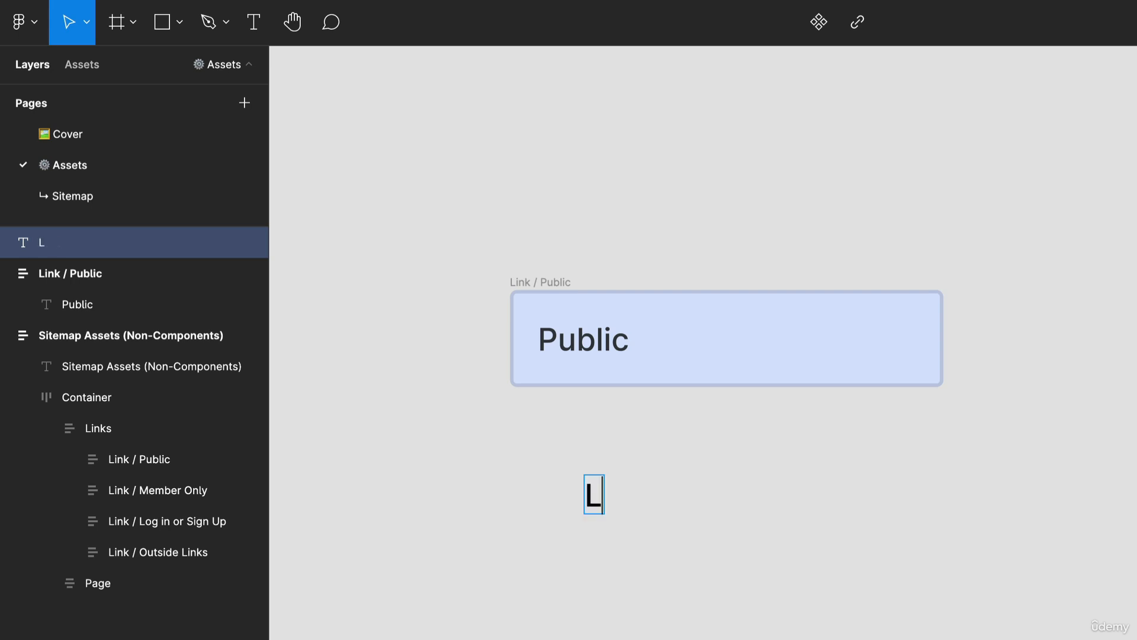
pyautogui.press('Escape')
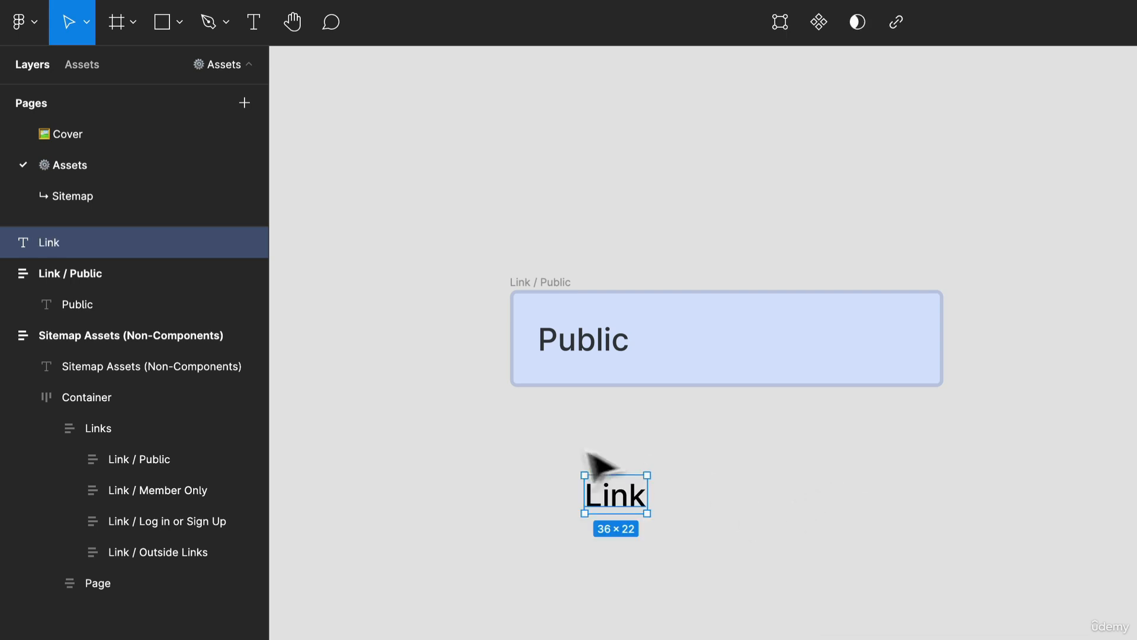
# - Wrap the Link text in an auto layout frame and rename the frame "Link"
pyautogui.rightClick(613, 505)
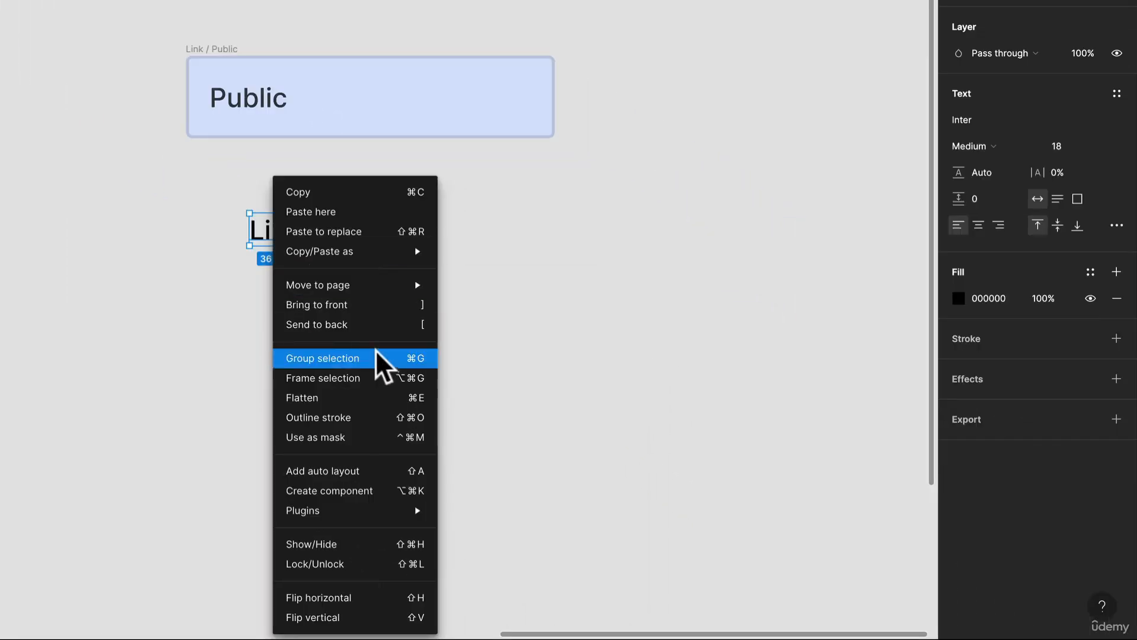
pyautogui.click(359, 472)
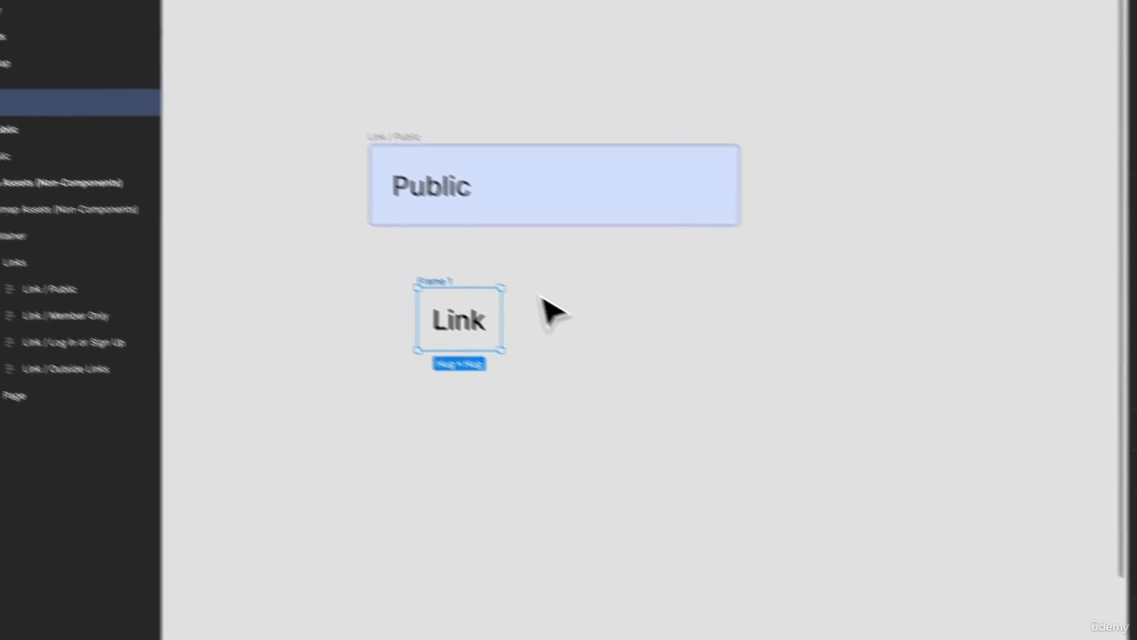
pyautogui.hotkey('ctrl', 'r')
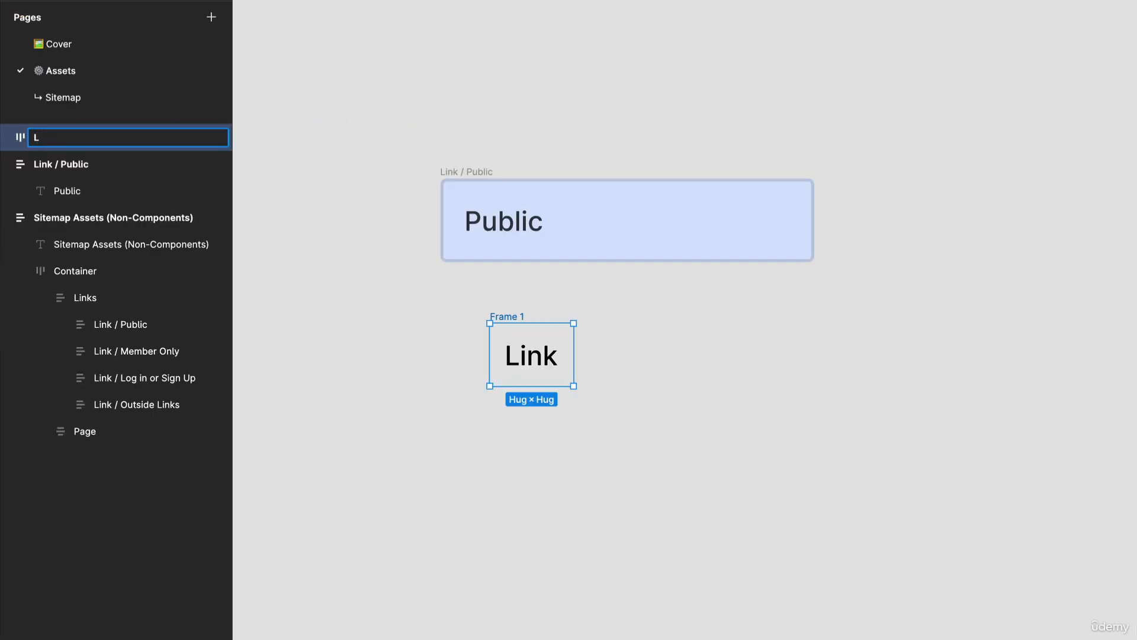
pyautogui.press('Return')
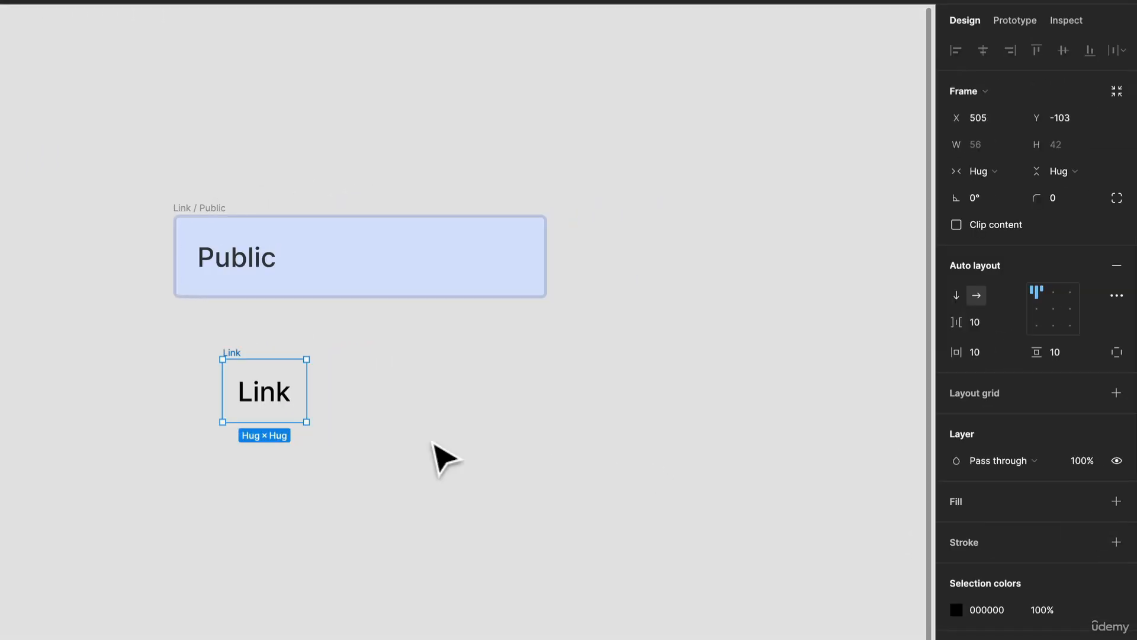
# - Fill the Link frame with the light blue D9E3FF sampled from the Link / Public box
pyautogui.press('i')
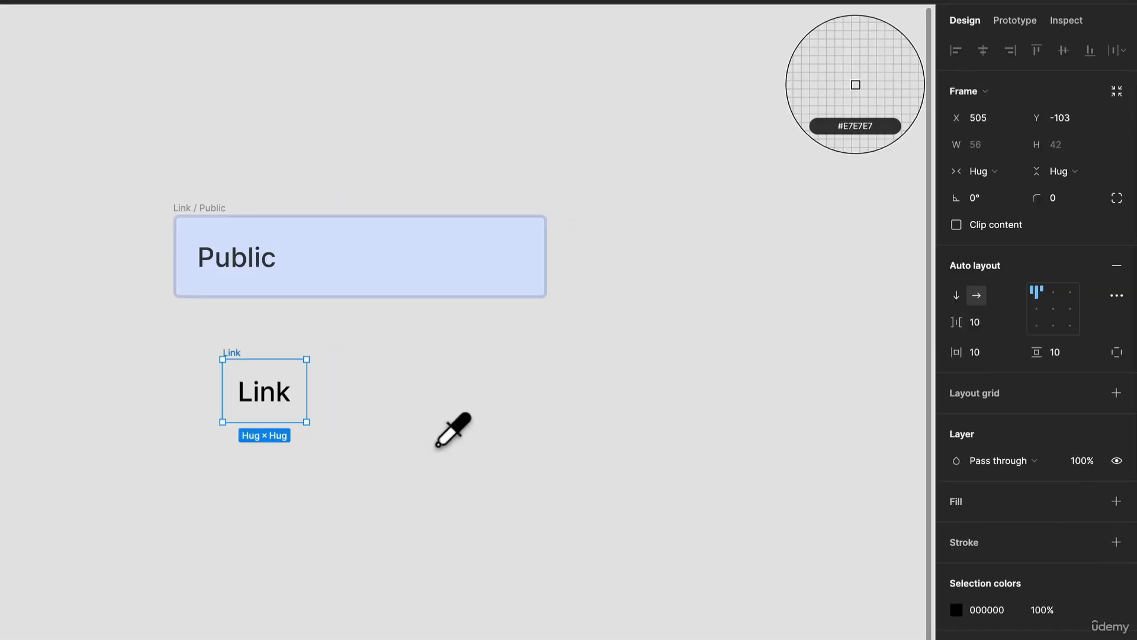
pyautogui.click(368, 268)
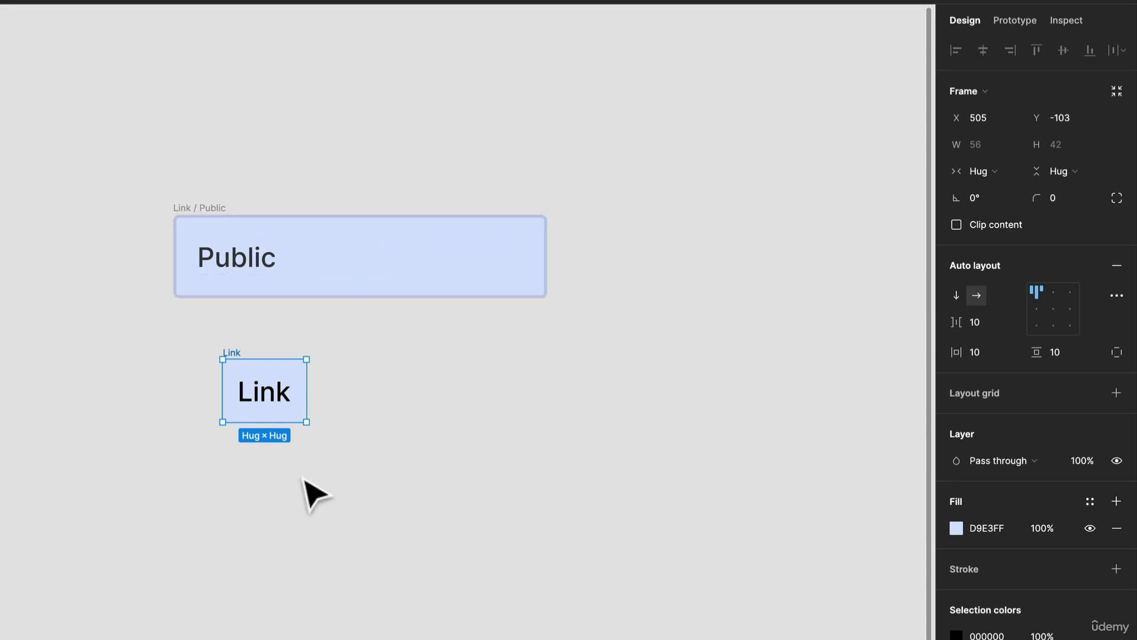
pyautogui.scroll(5, 310, 437)
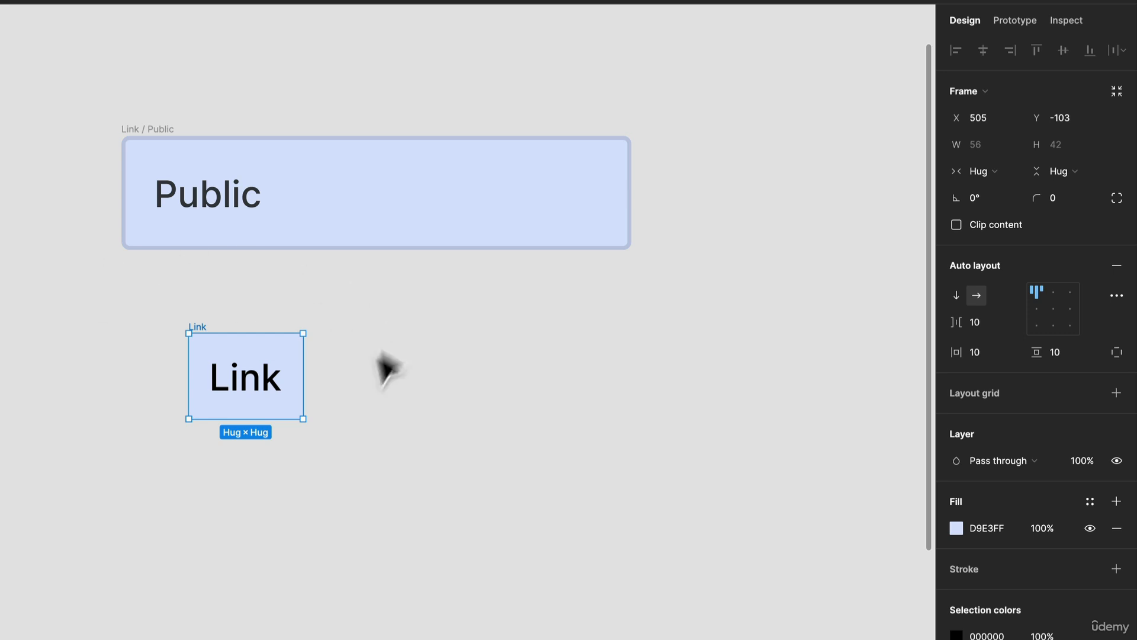
pyautogui.click(358, 384)
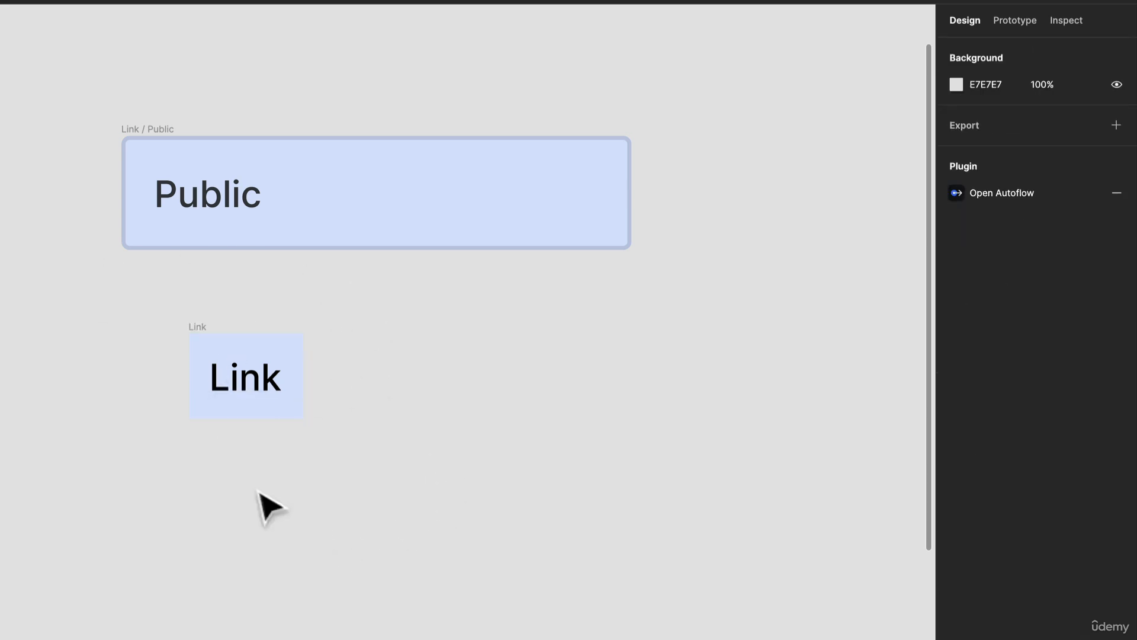
# - Stretch the Link frame to 250 wide, aligned with both sides of the Link / Public box, and set its corner radius to 4
pyautogui.click(265, 367)
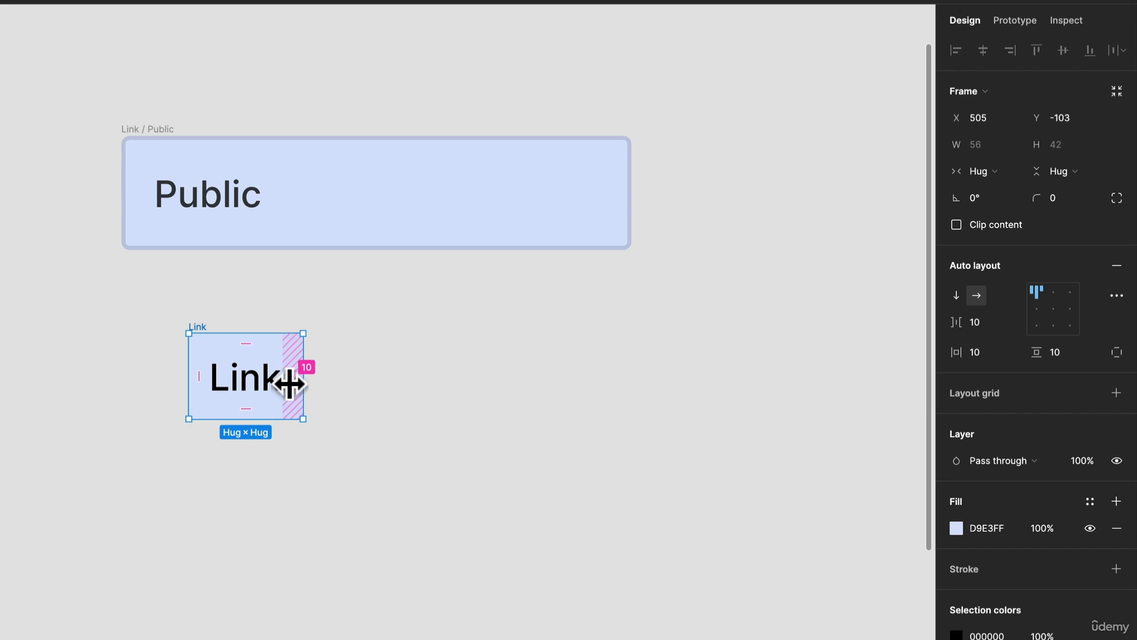
pyautogui.moveTo(305, 386); pyautogui.dragTo(633, 405)
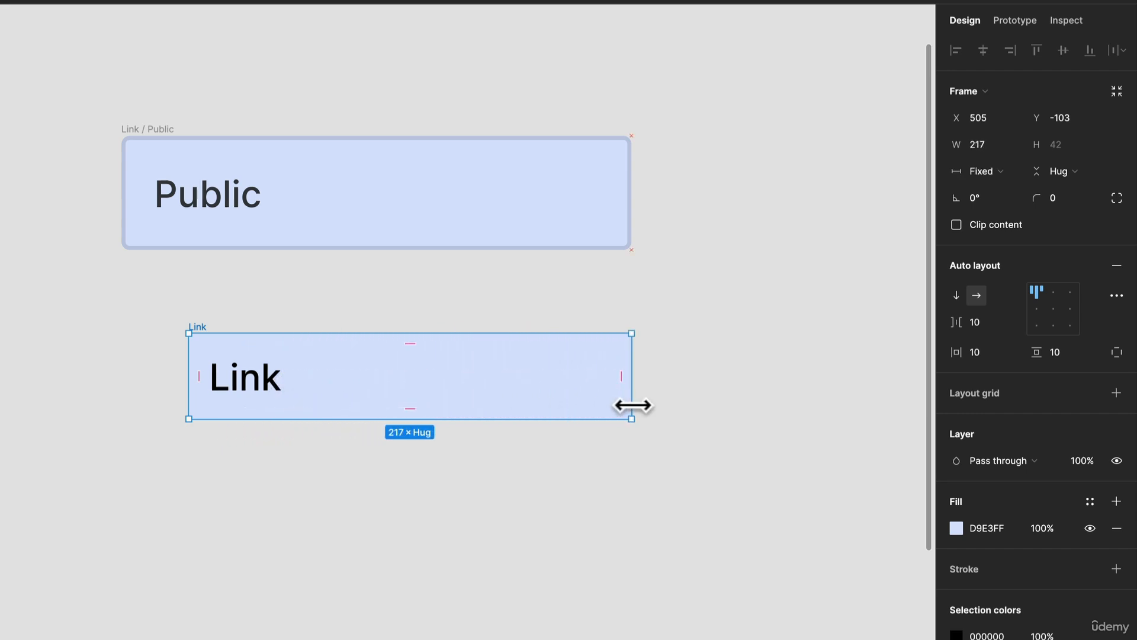
pyautogui.moveTo(189, 372); pyautogui.dragTo(122, 357)
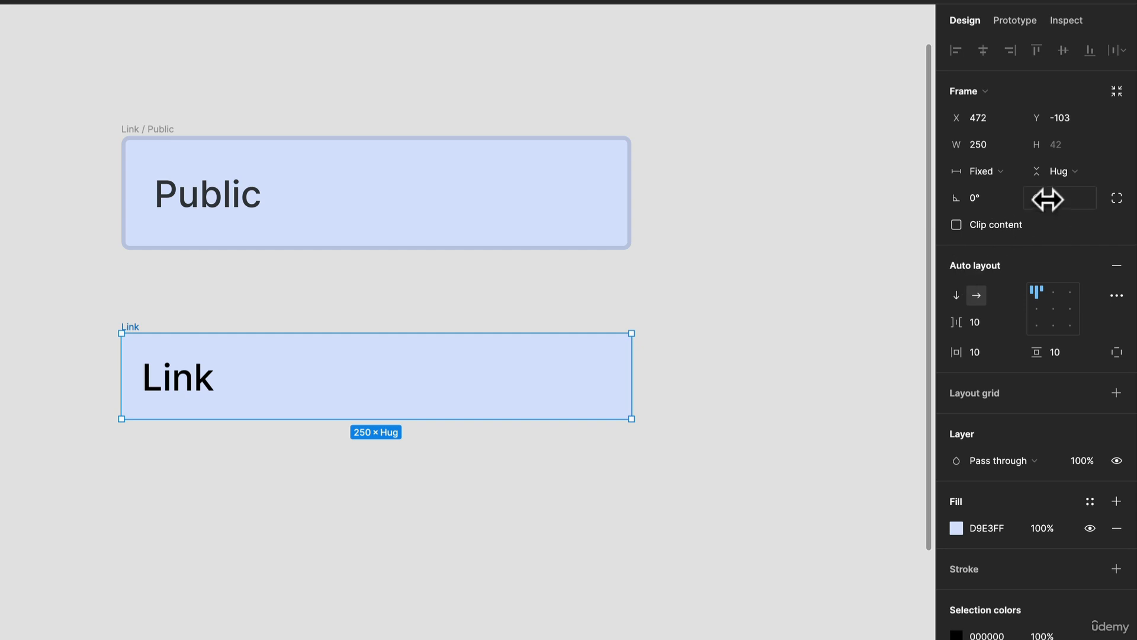
pyautogui.click(1067, 196)
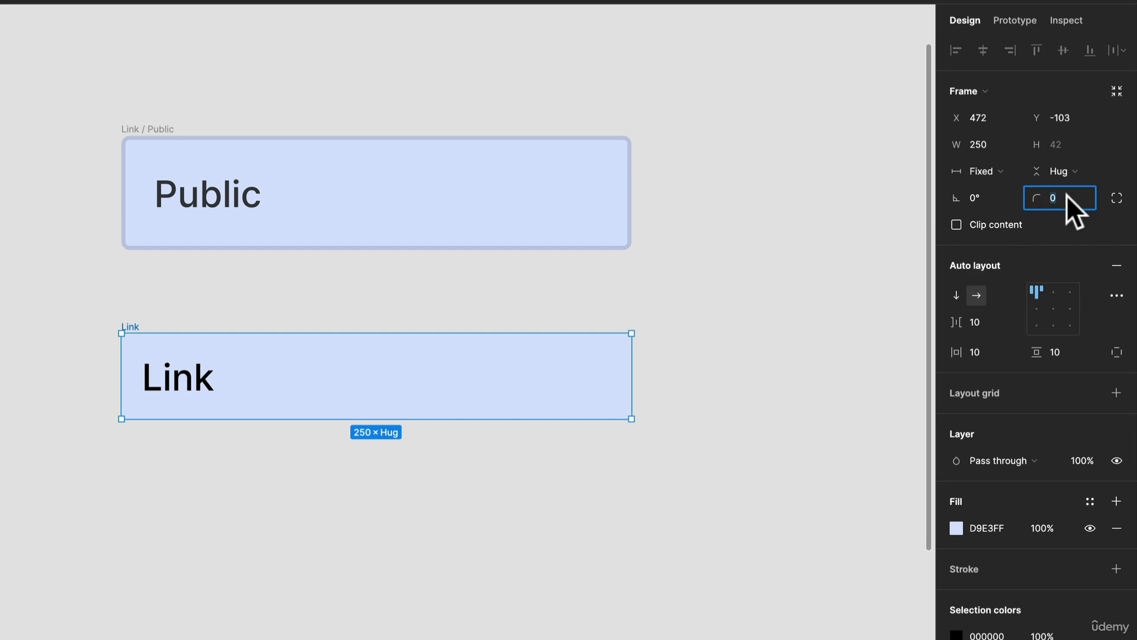
pyautogui.write('4')
pyautogui.press('Return')
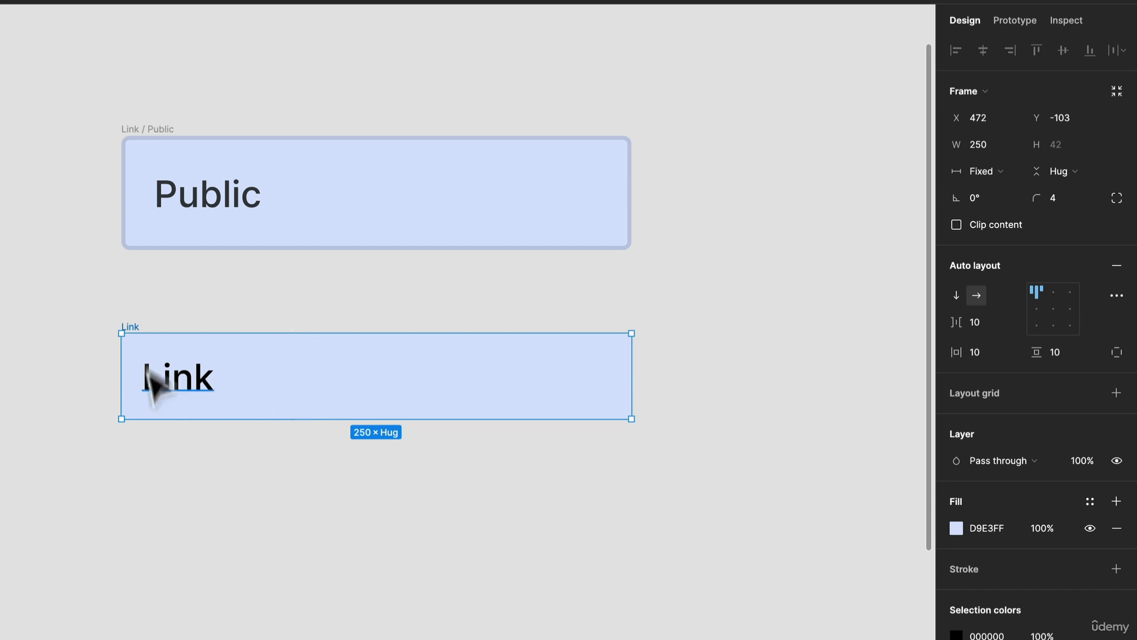
# - Duplicate the Link frame so the copy sits beside the original on the canvas
pyautogui.click(208, 392)
pyautogui.click(355, 389)
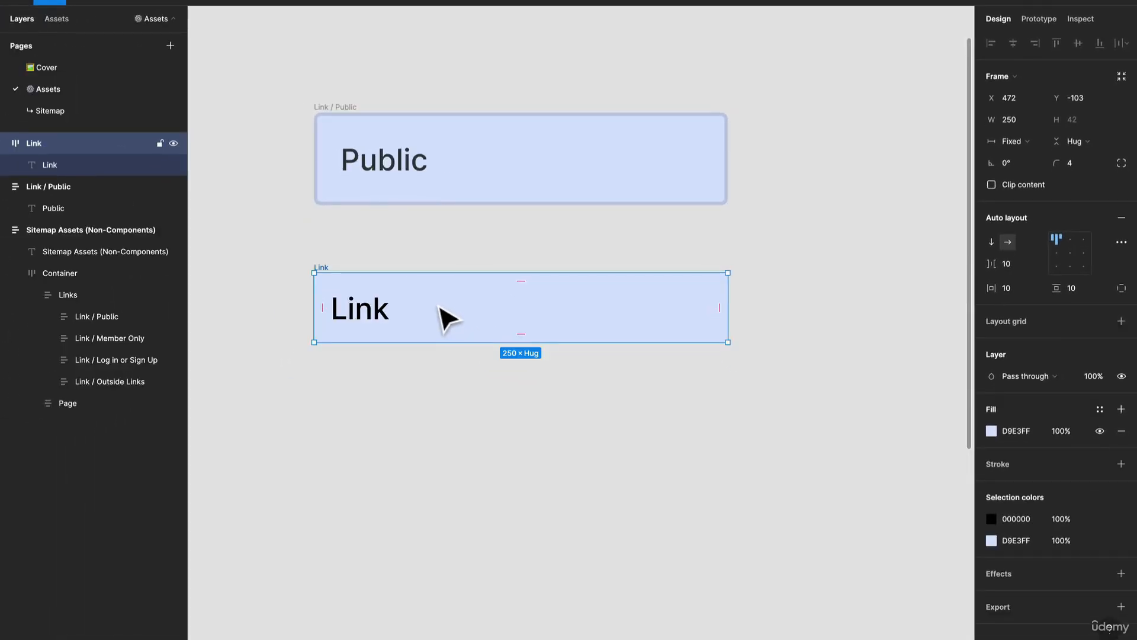
pyautogui.press('super+d')
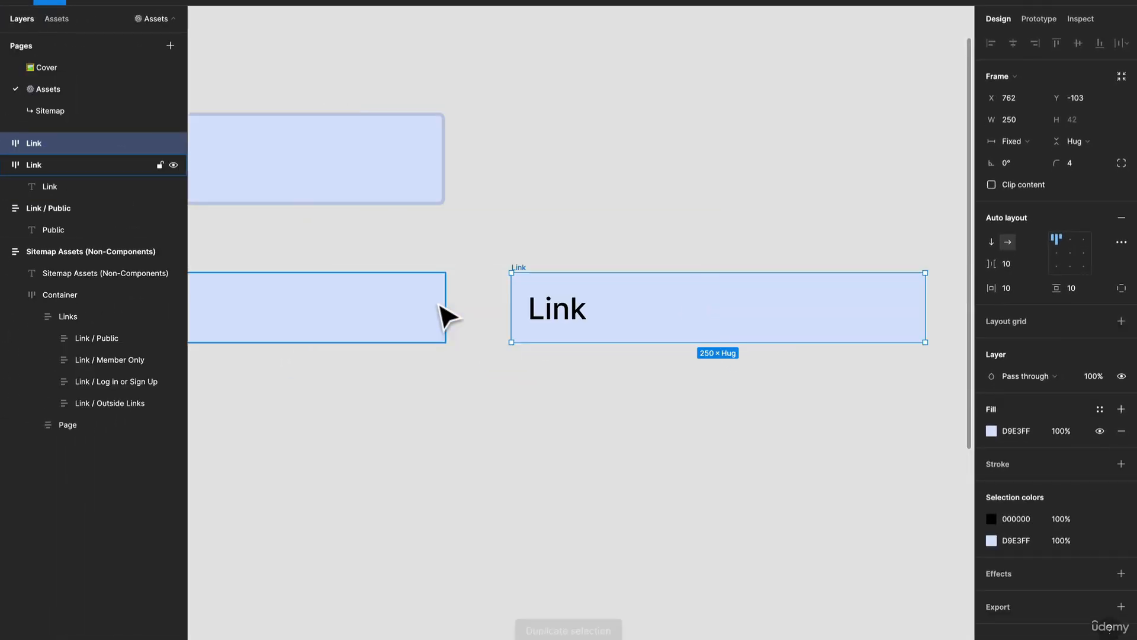
pyautogui.scroll(-2, 677, 287)
pyautogui.moveTo(445, 281); pyautogui.dragTo(583, 296)
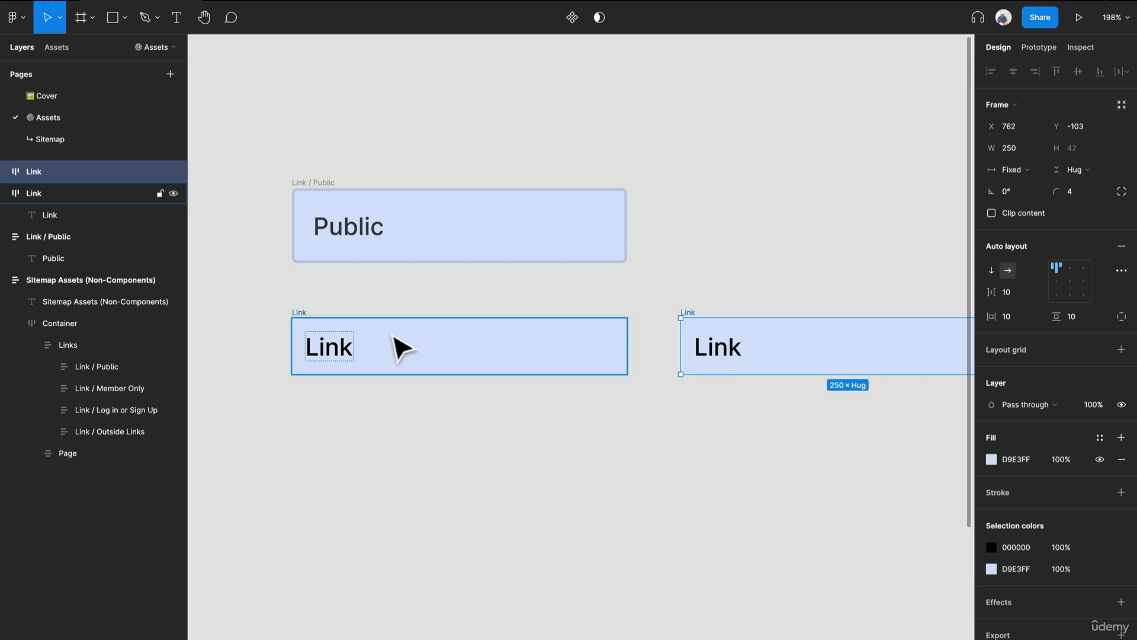
pyautogui.scroll(3, 393, 346)
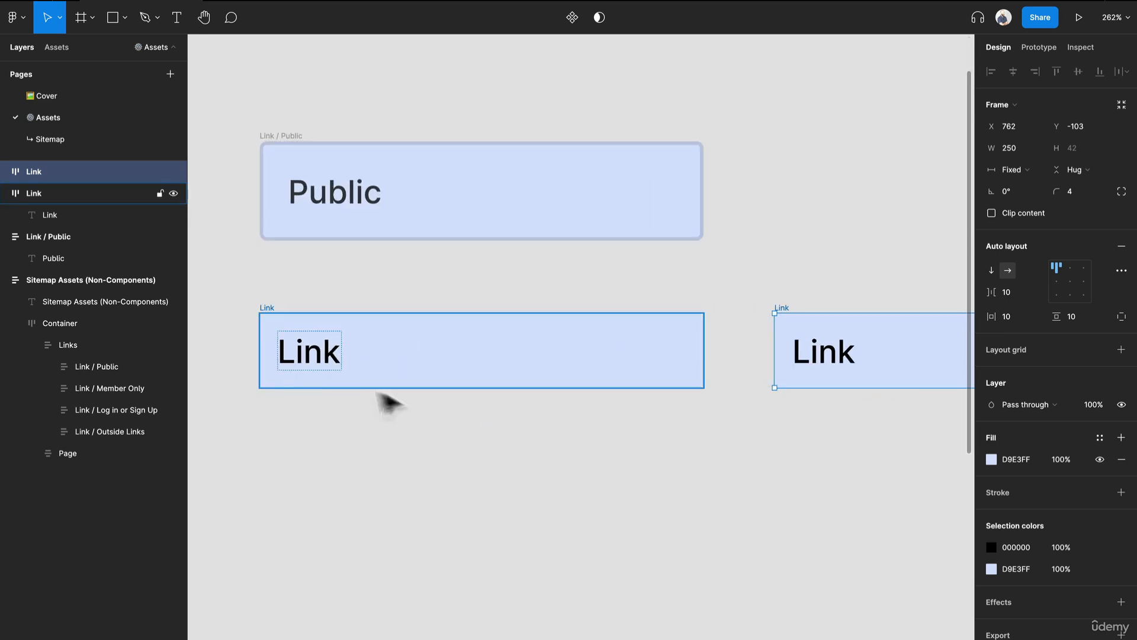
# - Set the original Link frame's auto layout item spacing to 0 and its horizontal and vertical padding to 16
pyautogui.click(332, 358)
pyautogui.click(649, 409)
pyautogui.click(557, 378)
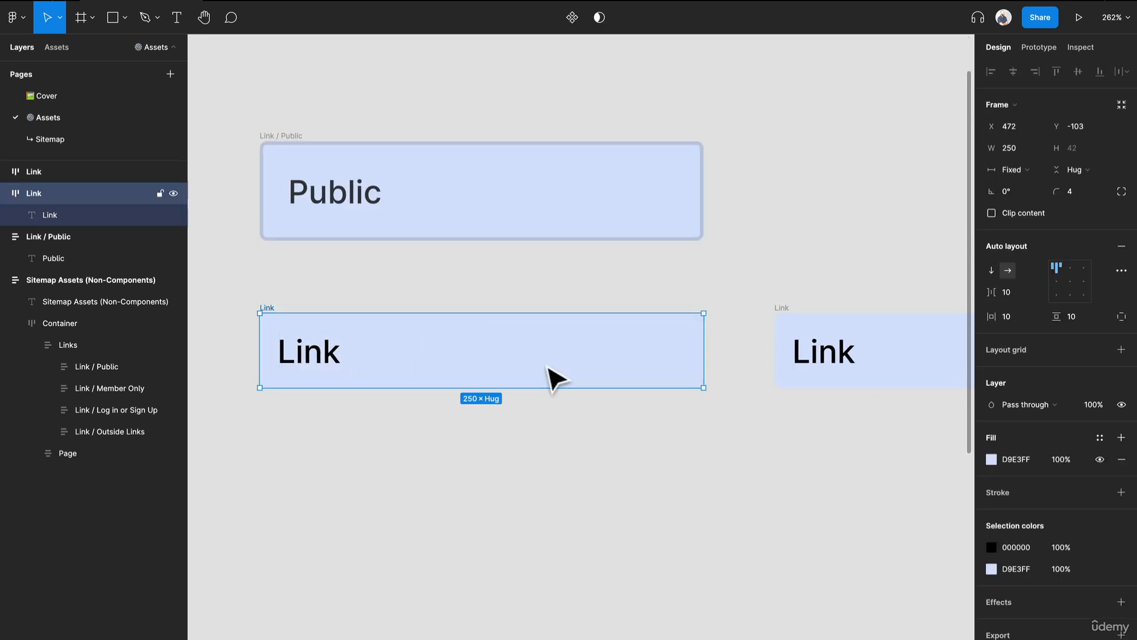
pyautogui.click(325, 362)
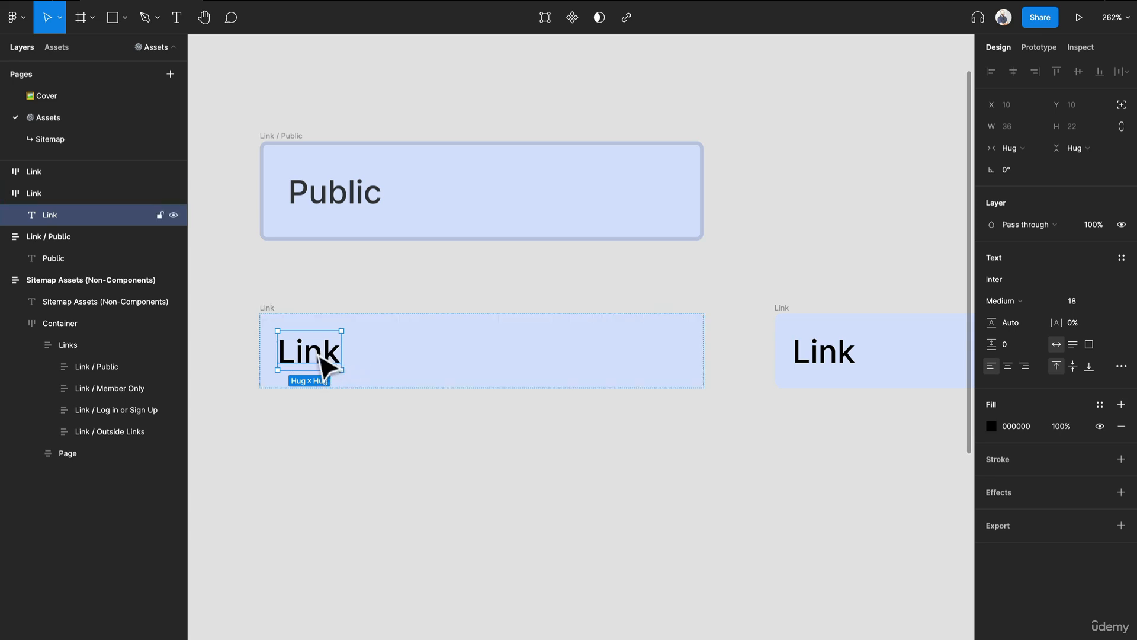
pyautogui.click(563, 378)
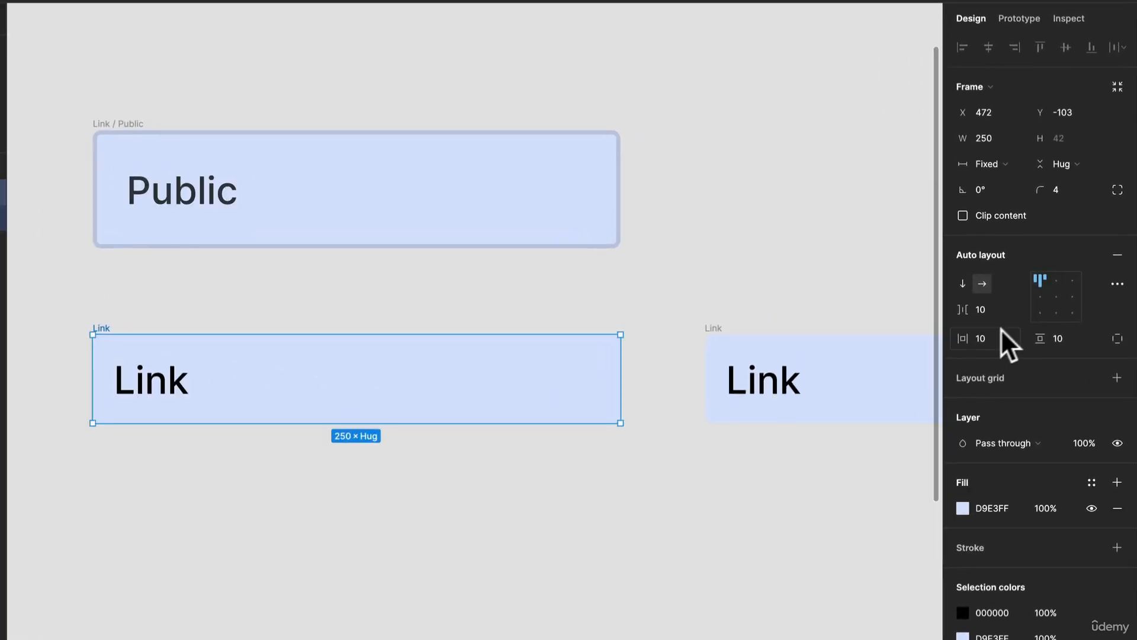
pyautogui.write('0')
pyautogui.press('Return')
pyautogui.click(992, 333)
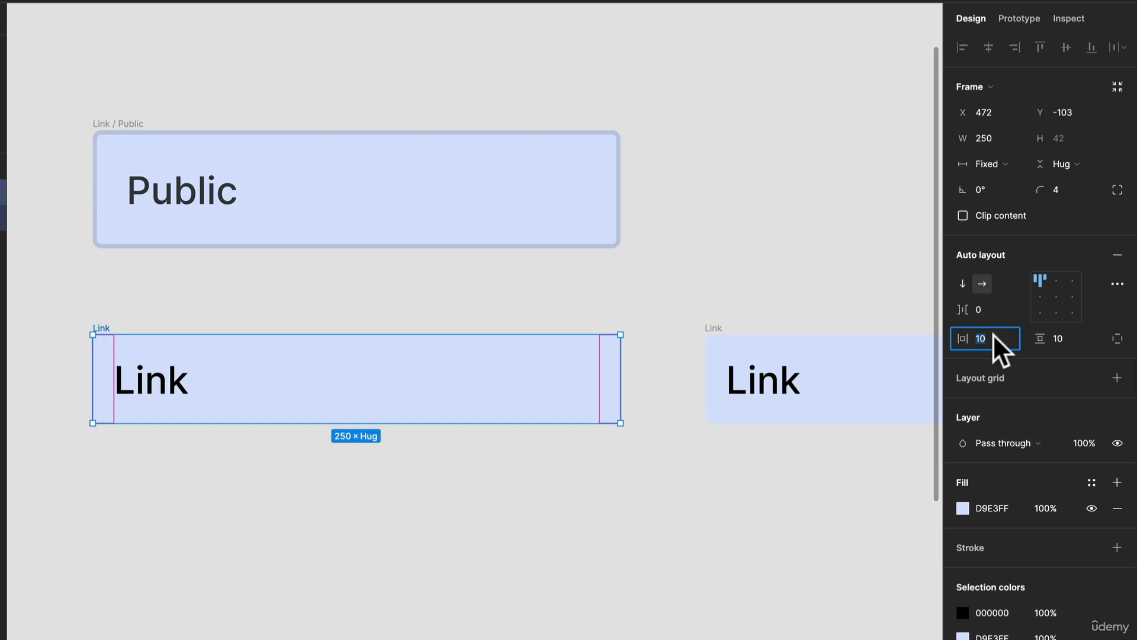
pyautogui.write('1')
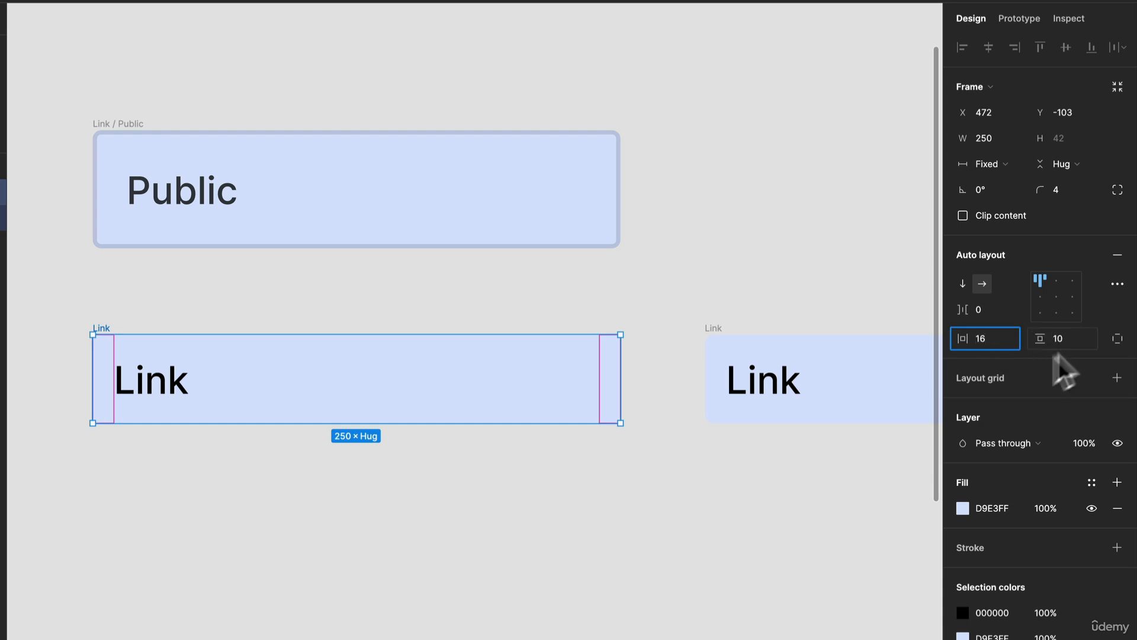
pyautogui.click(1060, 338)
pyautogui.write('61')
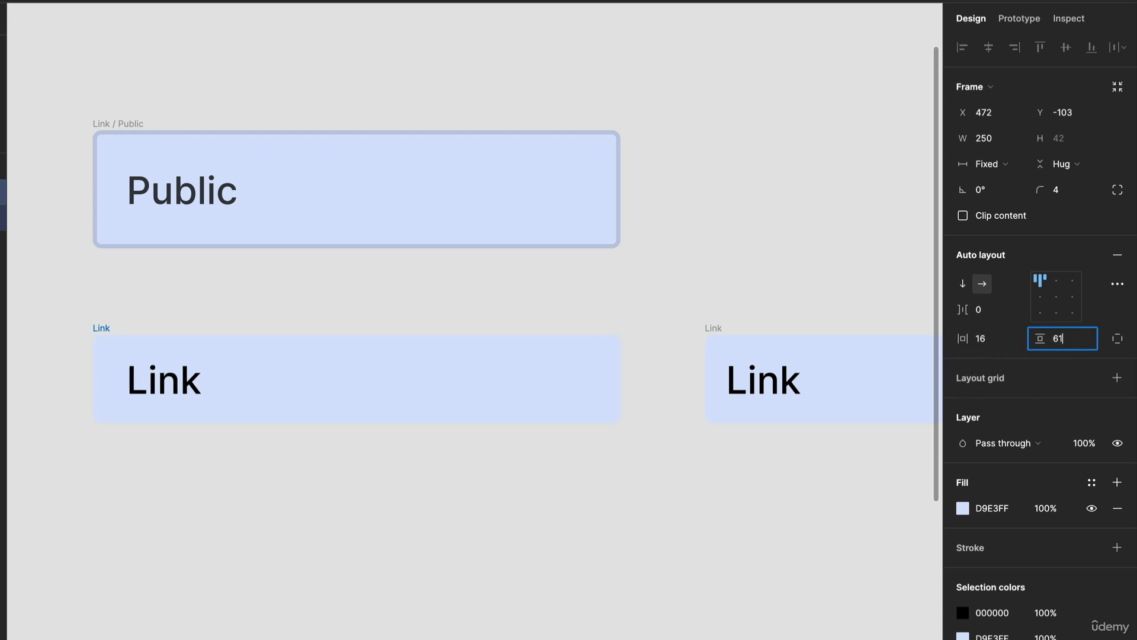
pyautogui.press('Return')
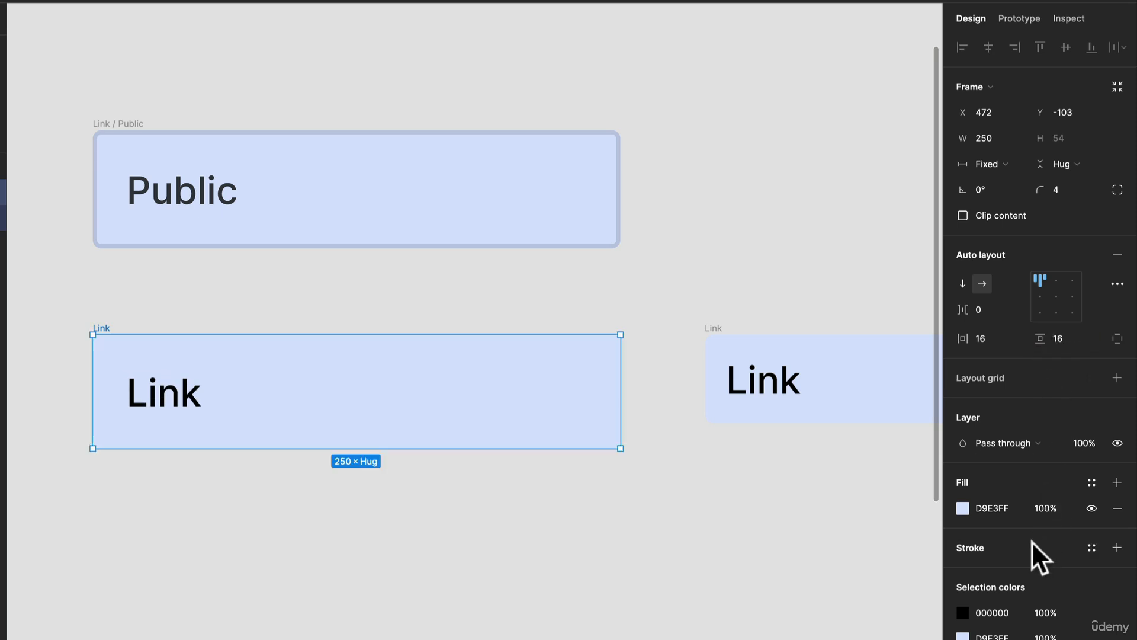
# - Add an inside stroke of thickness 2 to the original Link frame, sampling its fill and darkening the colour to C0C8DE
pyautogui.click(1117, 547)
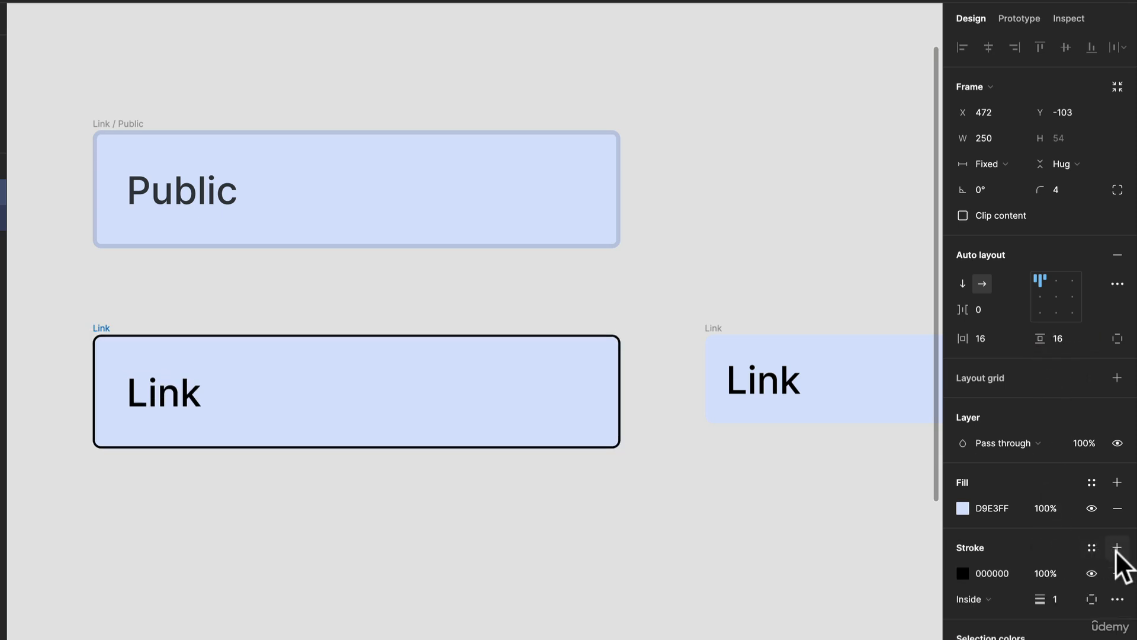
pyautogui.click(961, 572)
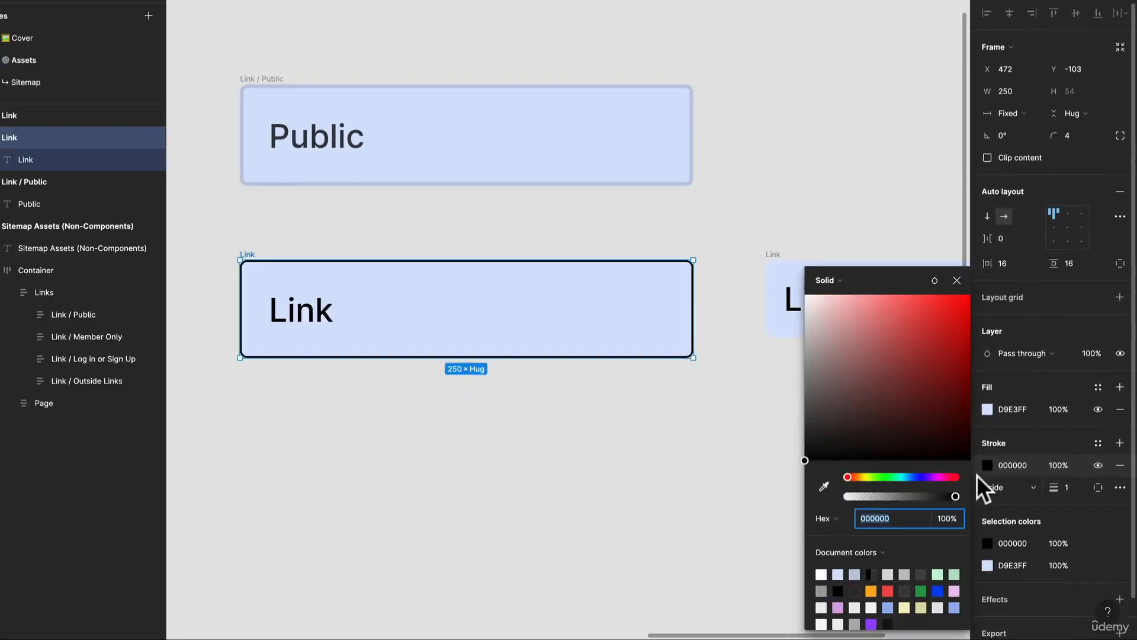
pyautogui.click(825, 486)
pyautogui.click(594, 313)
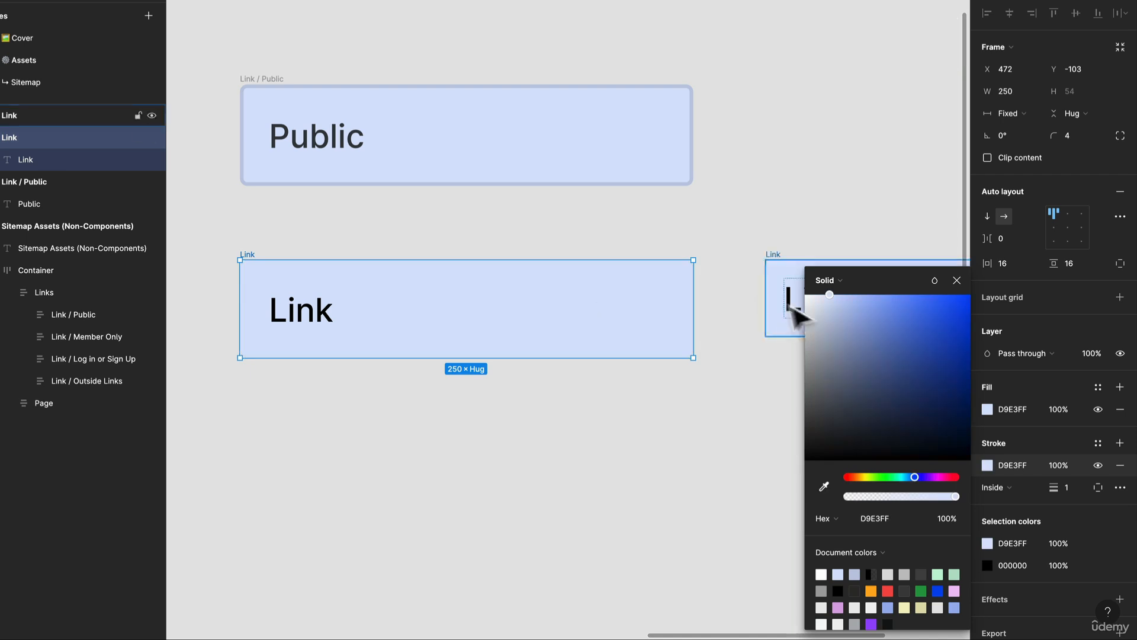
pyautogui.moveTo(820, 292); pyautogui.dragTo(826, 318)
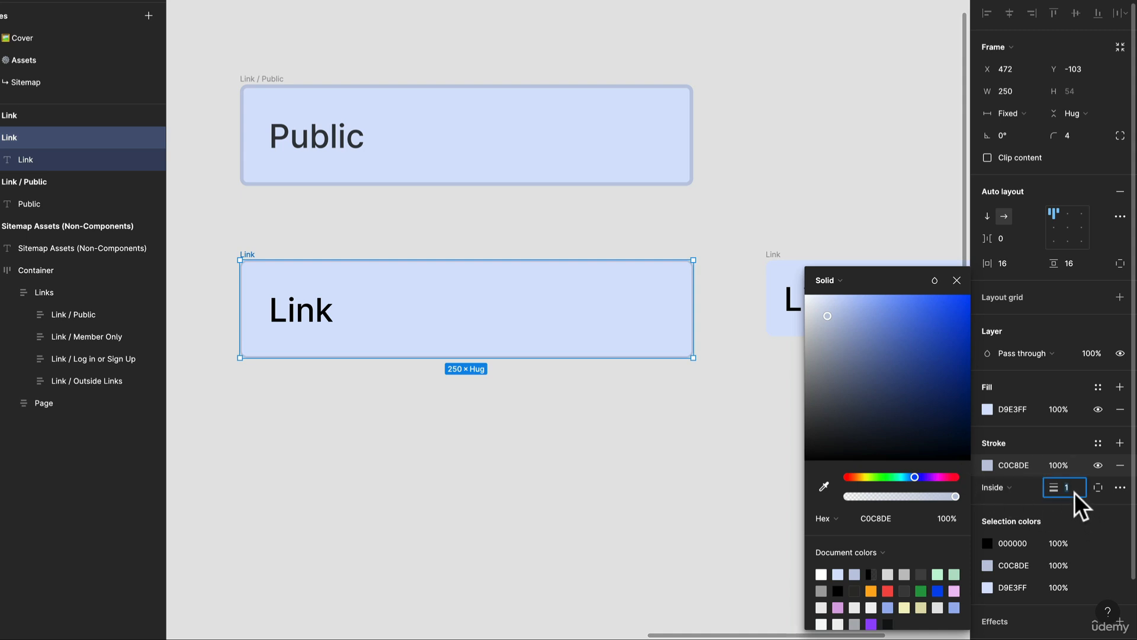
pyautogui.write('2')
pyautogui.press('Return')
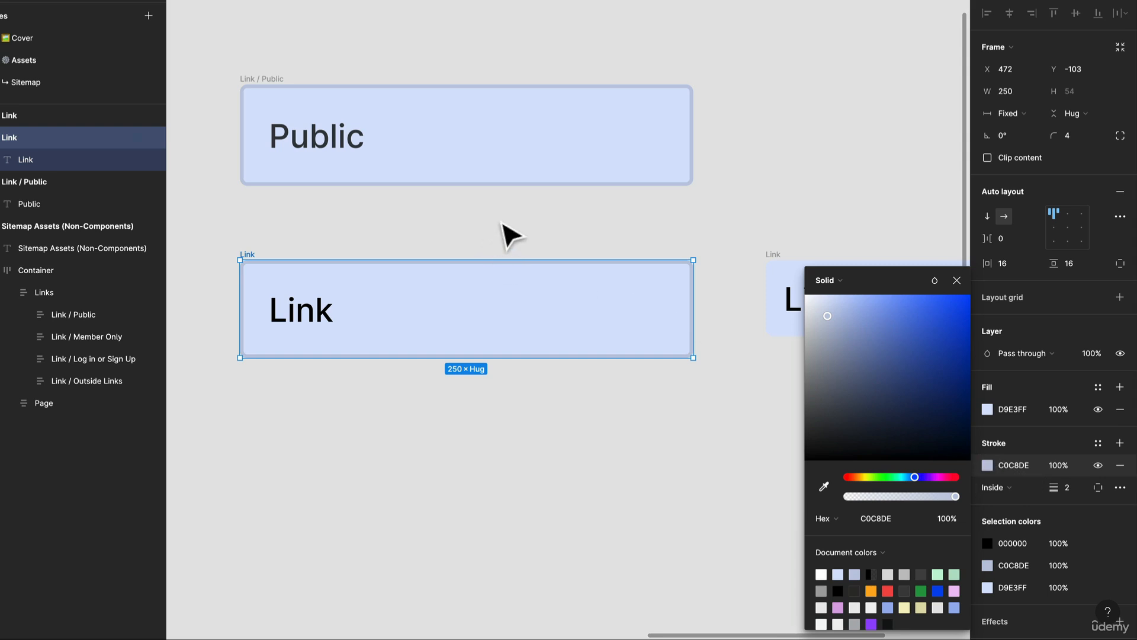
# - Set the fill opacity of the text inside the original Link frame to 75%
pyautogui.doubleClick(334, 321)
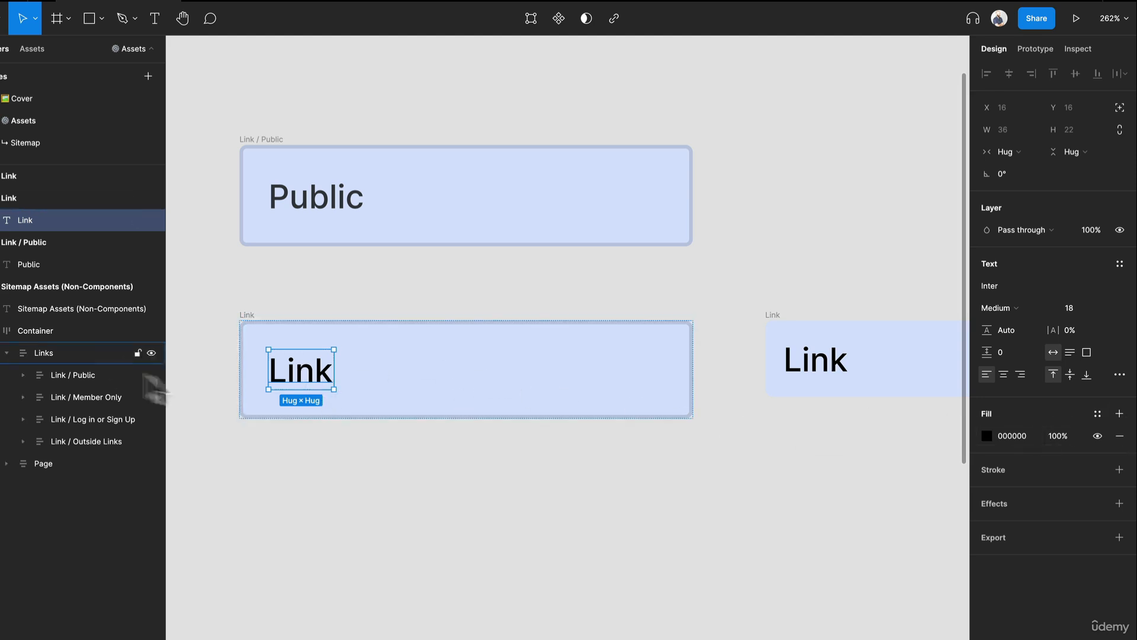
pyautogui.click(1059, 437)
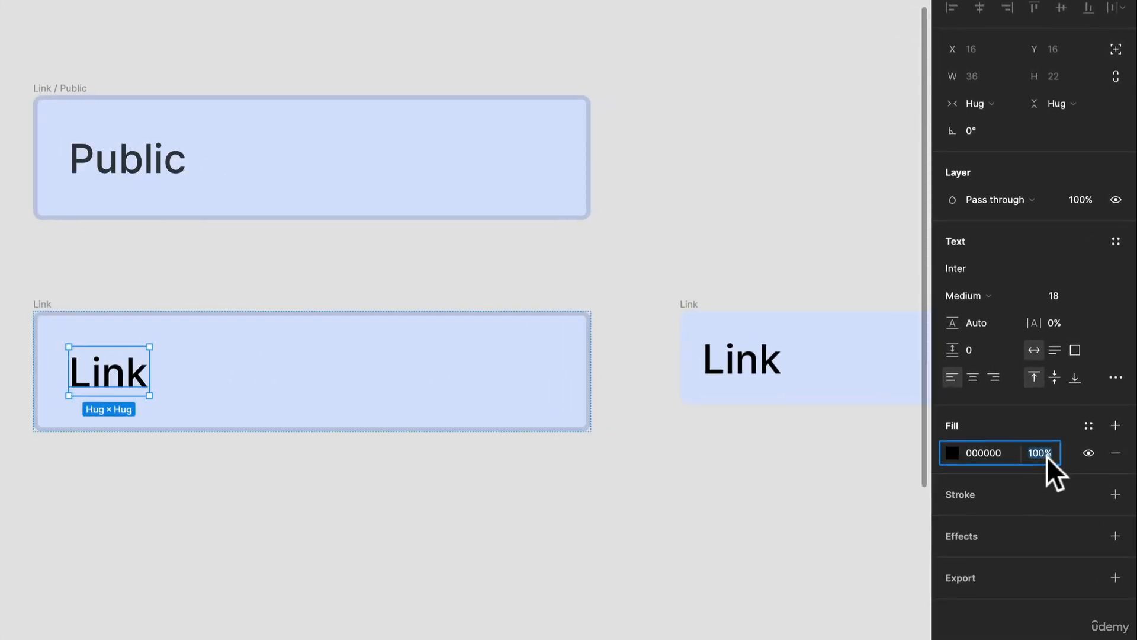
pyautogui.write('75')
pyautogui.press('Return')
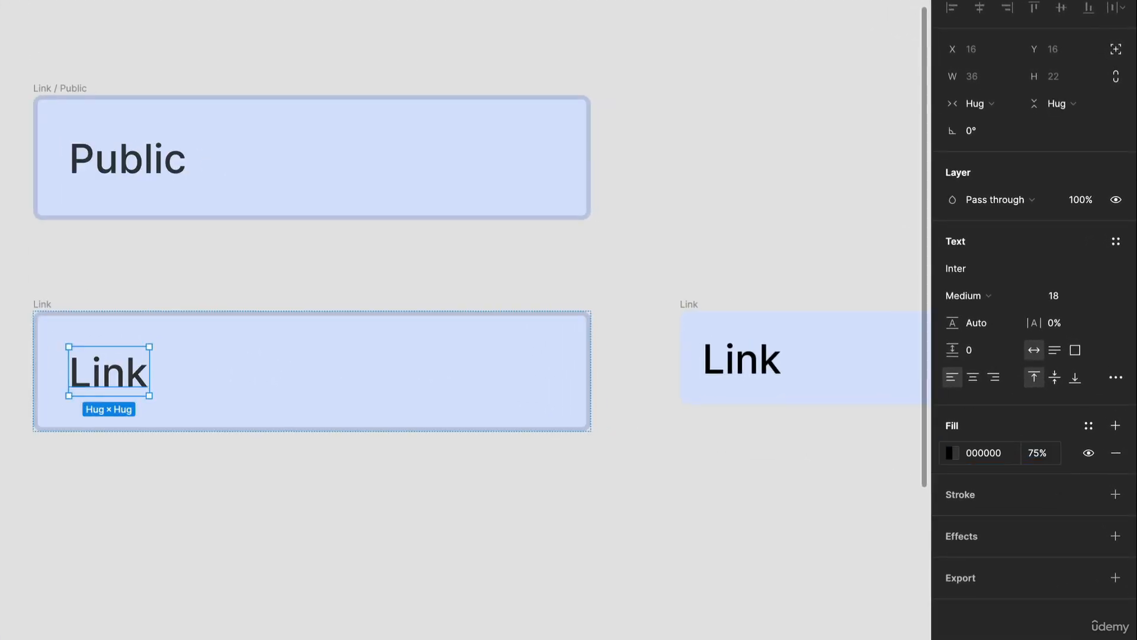
pyautogui.press('Escape')
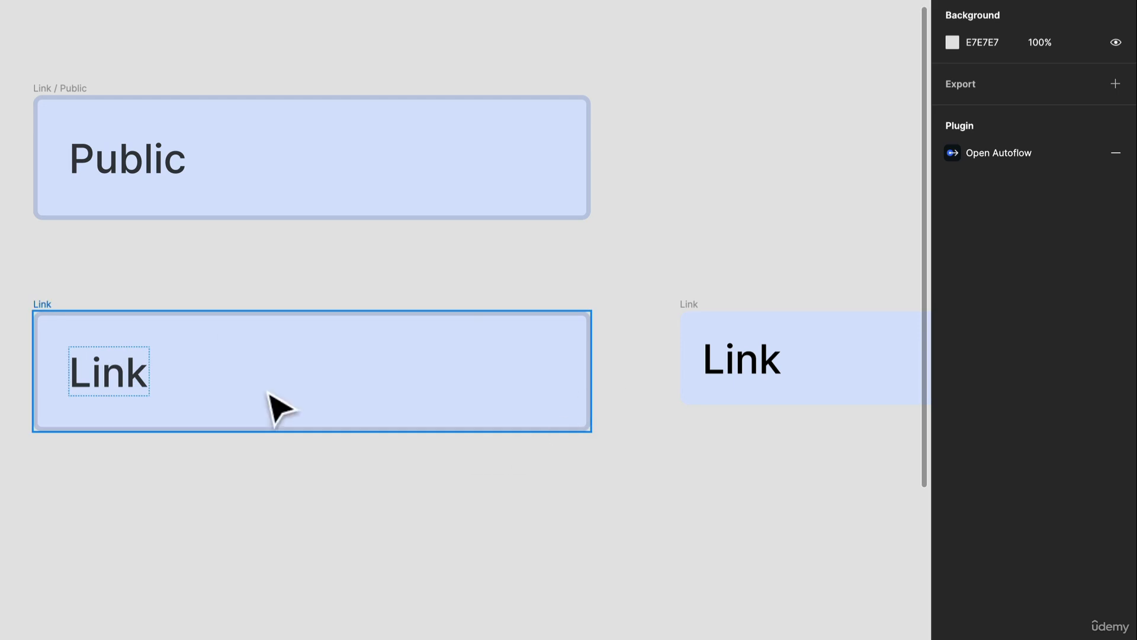
# - Delete the unstroked Link copy that sits beside the original Link frame
pyautogui.click(242, 381)
pyautogui.moveTo(252, 396); pyautogui.dragTo(259, 395)
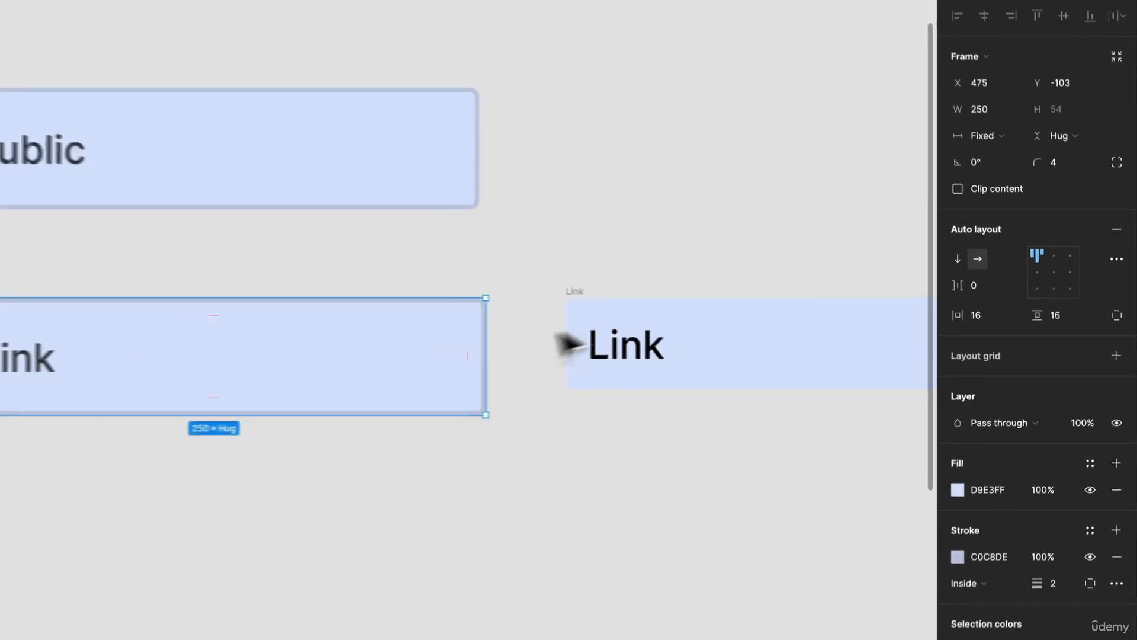
pyautogui.click(646, 303)
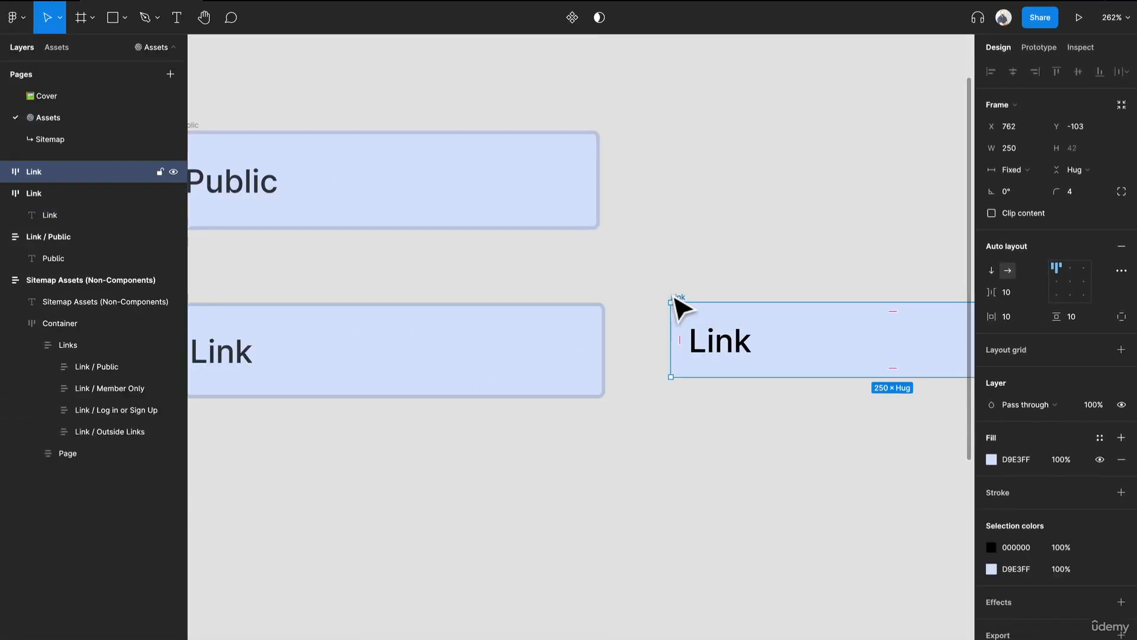
pyautogui.press('Delete')
pyautogui.scroll(-2, 307, 330)
# - Duplicate the stroked Link frame so the new copy sits beside it on the canvas
pyautogui.click(287, 320)
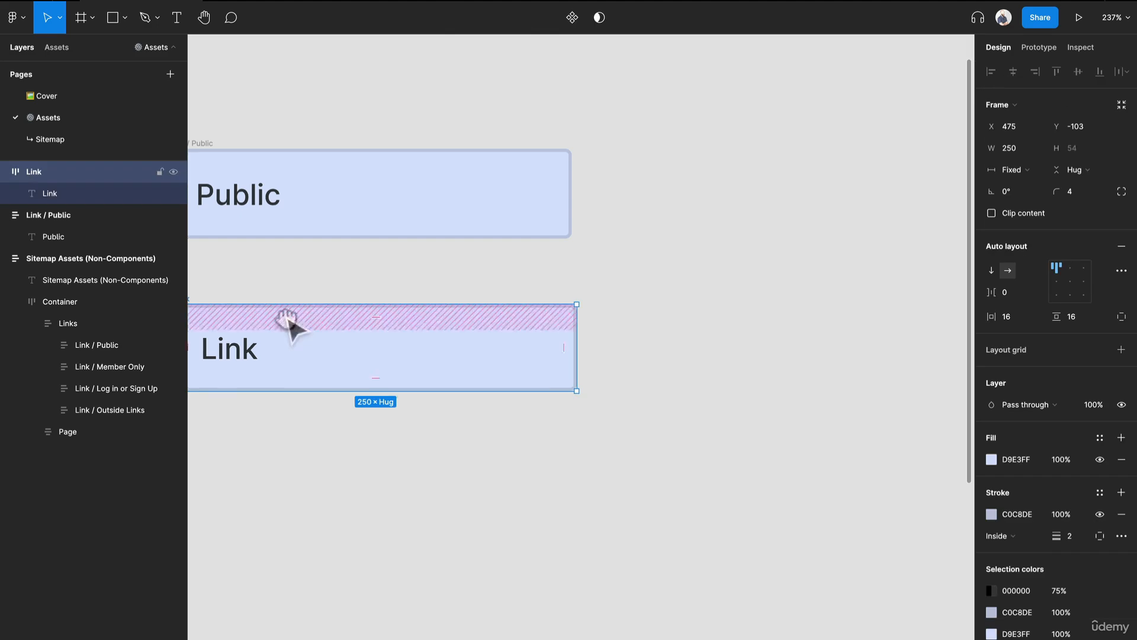
pyautogui.hscroll(-3, 332, 324)
pyautogui.hotkey('ctrl', 'd')
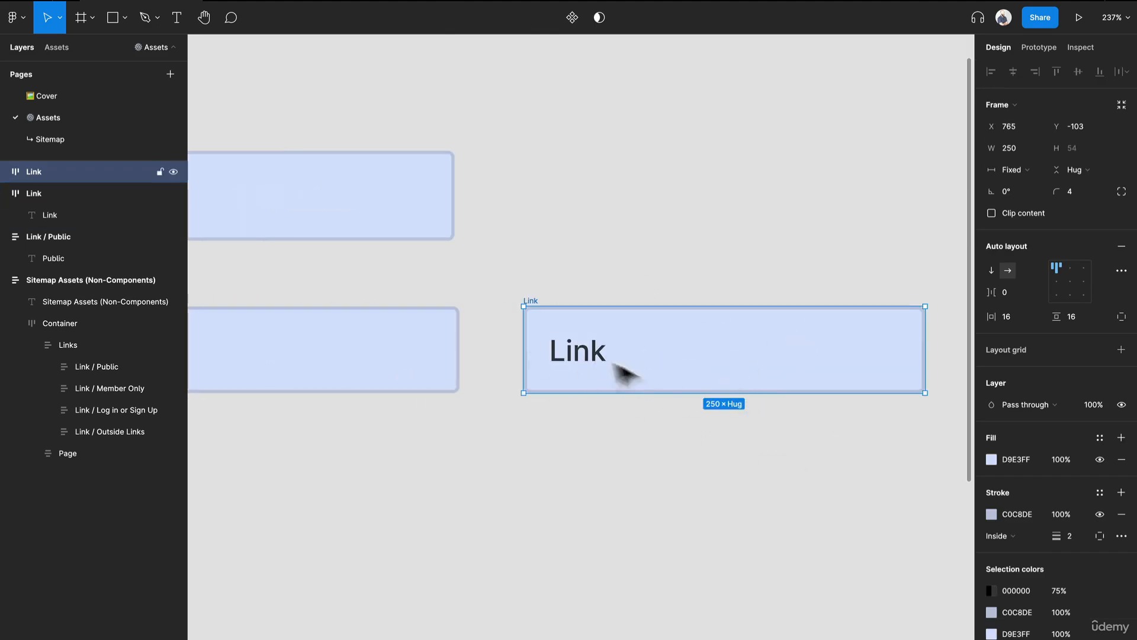
# - Replace the text in the original Link frame with "This is a very Long link"
pyautogui.click(589, 348)
pyautogui.moveTo(456, 238); pyautogui.dragTo(653, 206)
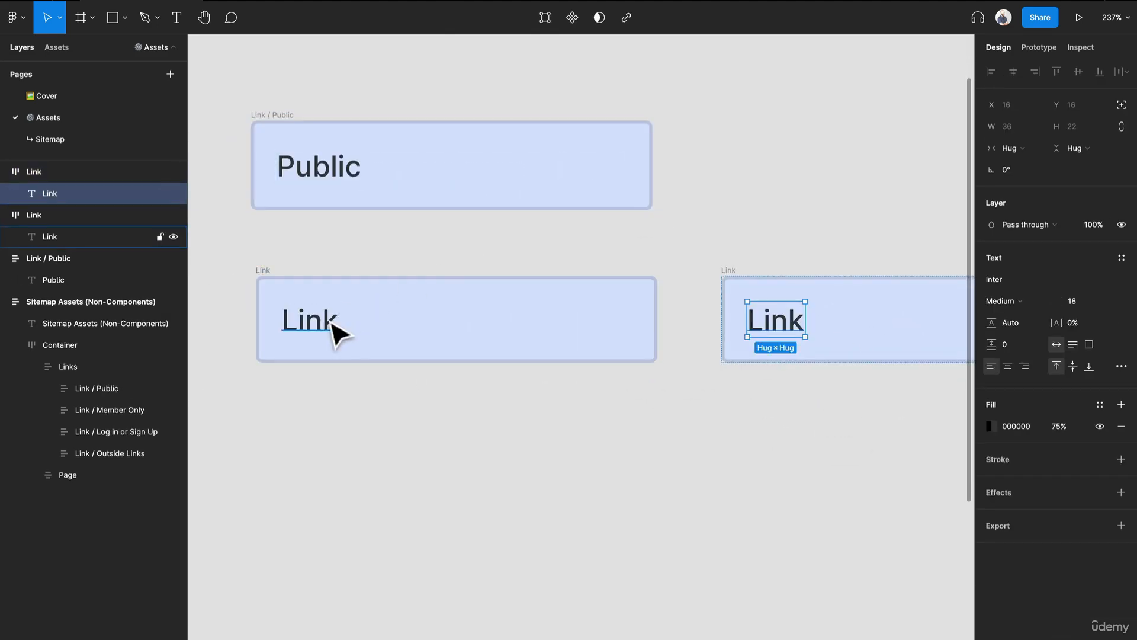
pyautogui.doubleClick(330, 321)
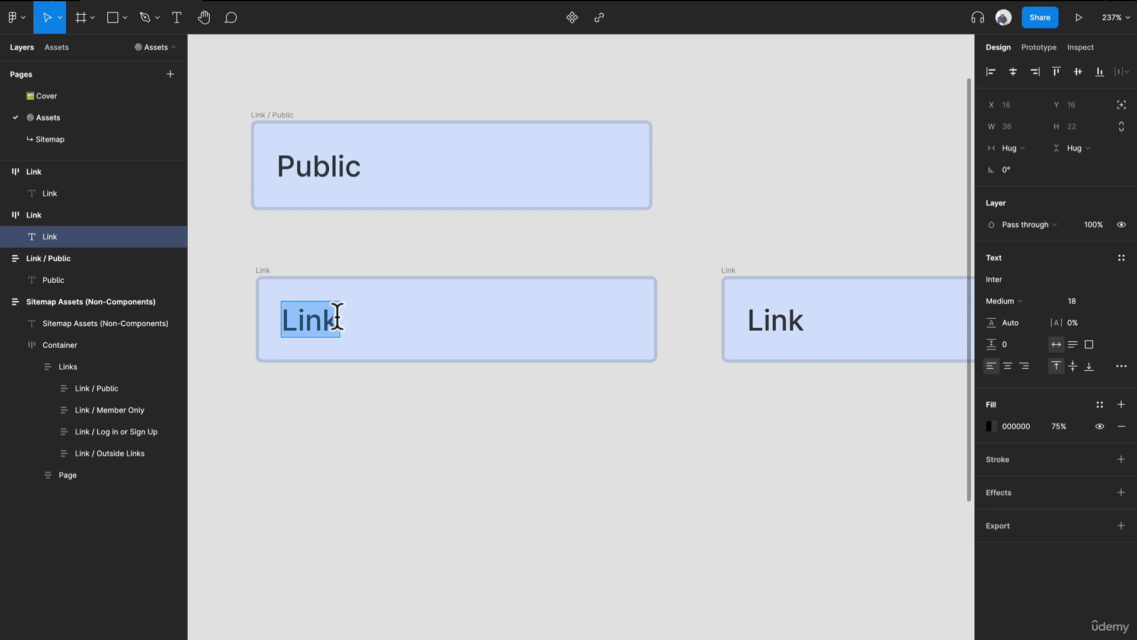
pyautogui.click(337, 317)
pyautogui.doubleClick(331, 318)
pyautogui.write('This Is A Very Long')
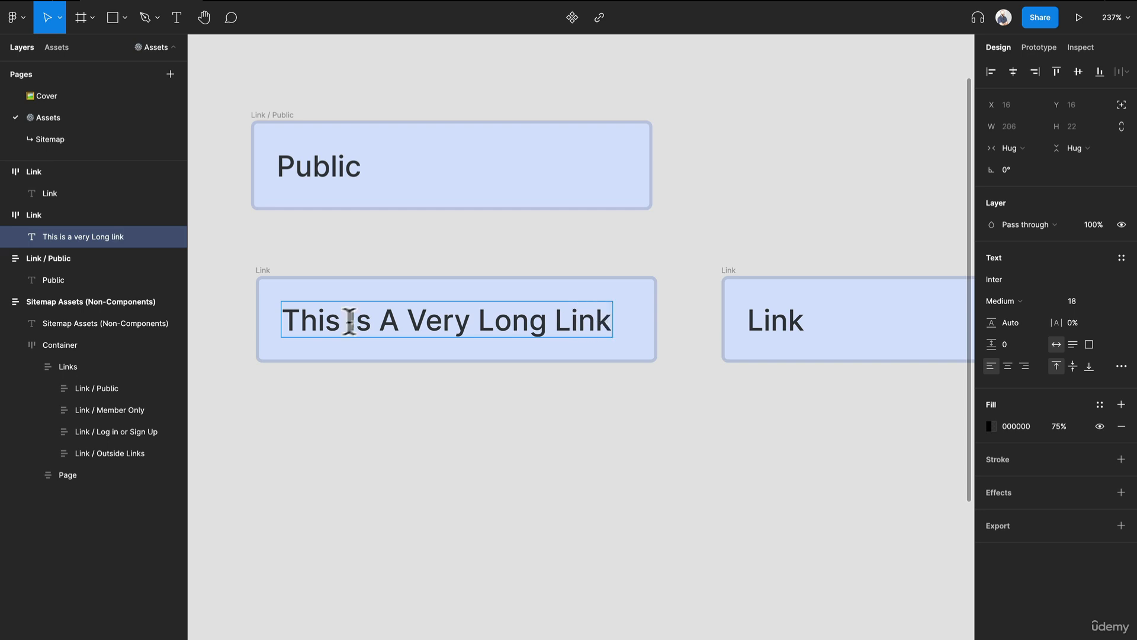
pyautogui.press('Escape')
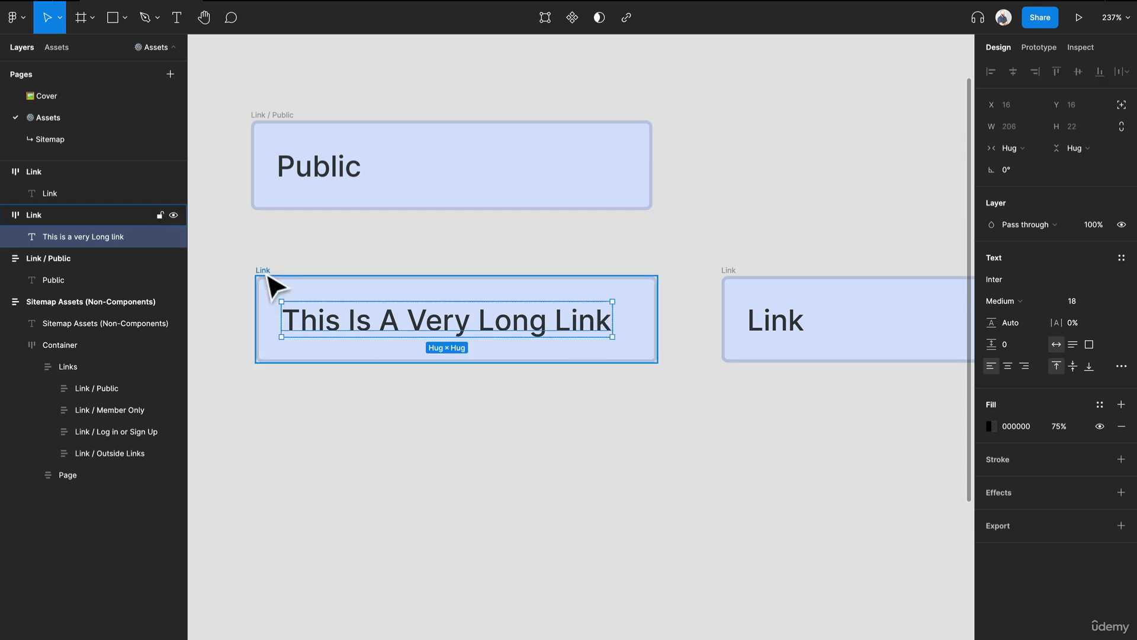
# - Set the long link text's horizontal resizing to Fill container and narrow its Link frame to about 185 wide
pyautogui.click(1014, 148)
pyautogui.click(1031, 166)
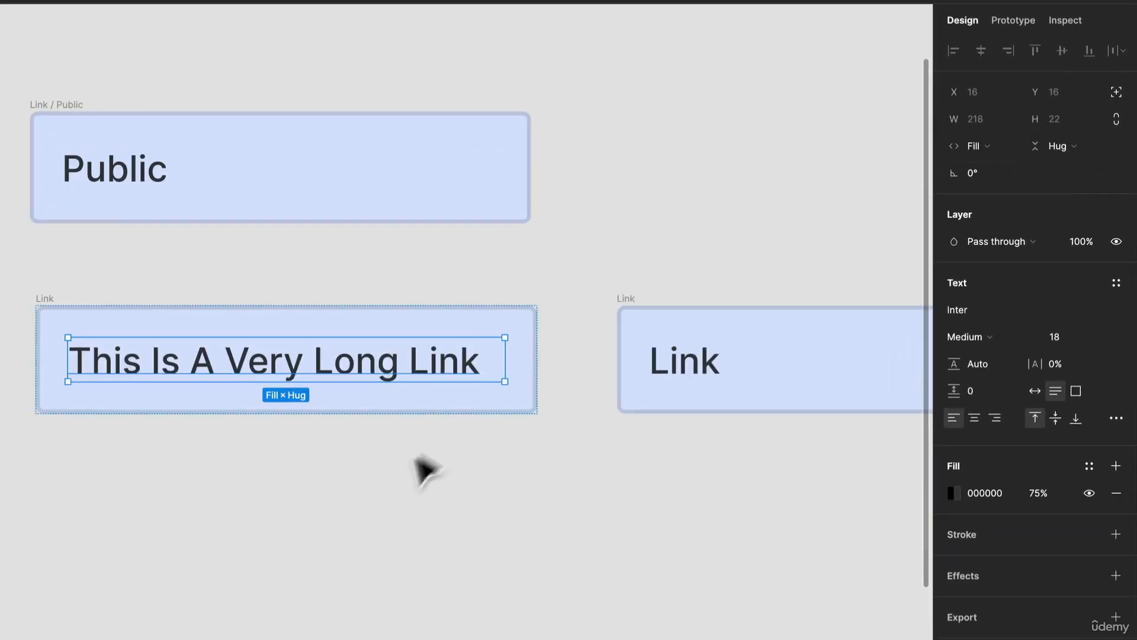
pyautogui.click(278, 503)
pyautogui.click(50, 309)
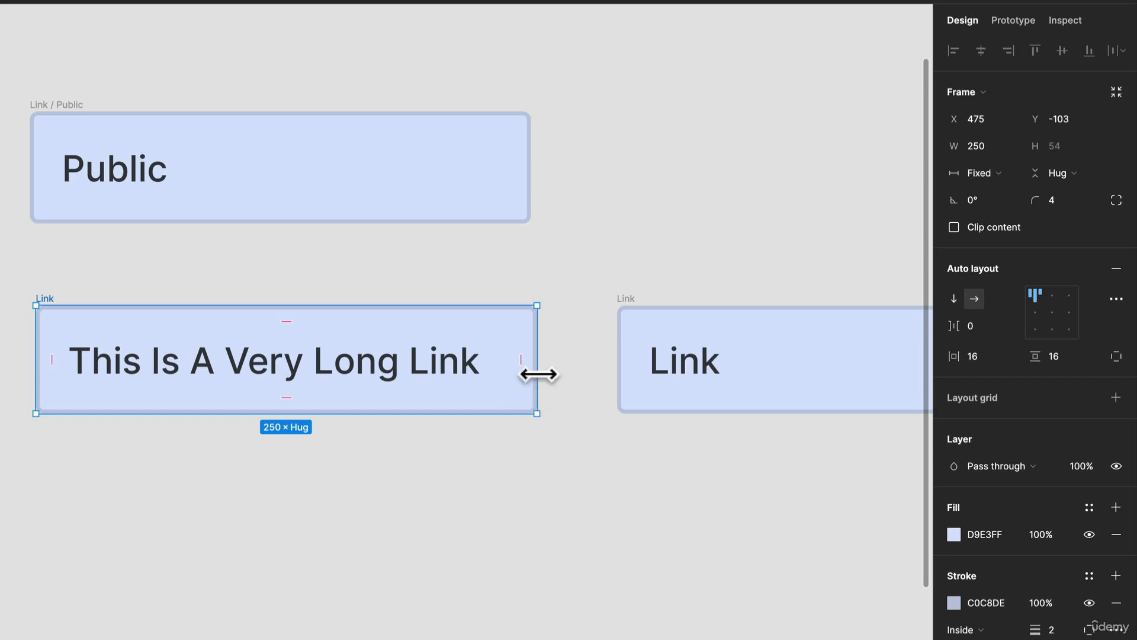
pyautogui.moveTo(538, 374); pyautogui.dragTo(406, 371)
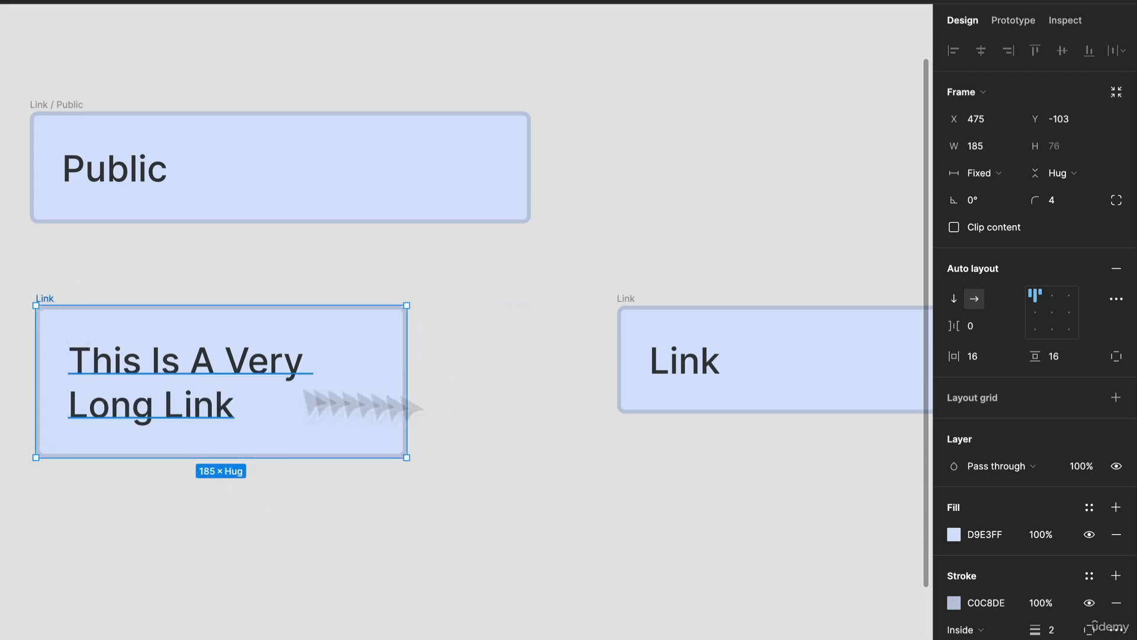
# - Set the vertical resizing of the duplicated Link frame to Fixed height
pyautogui.click(705, 330)
pyautogui.click(1050, 176)
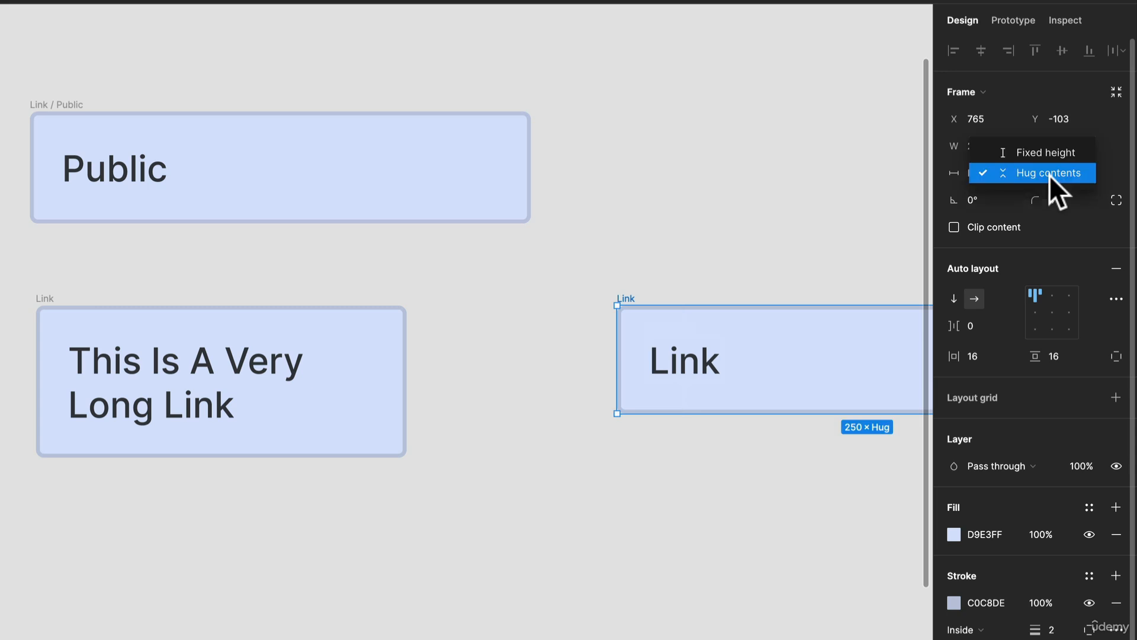
pyautogui.click(1040, 155)
# - Copy the long link text from the original Link frame and paste it over the text in the duplicate
pyautogui.moveTo(497, 319); pyautogui.dragTo(261, 335)
pyautogui.doubleClick(449, 385)
pyautogui.doubleClick(7, 385)
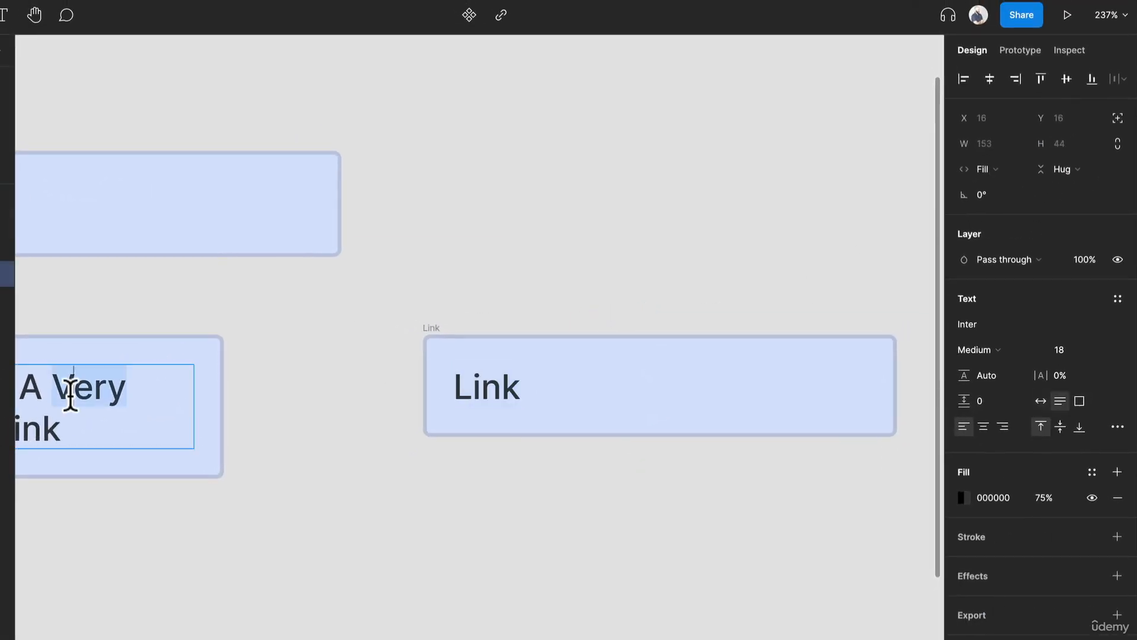
pyautogui.hotkey('ctrl', 'a')
pyautogui.hotkey('ctrl', 'c')
pyautogui.doubleClick(477, 388)
pyautogui.hotkey('ctrl', 'v')
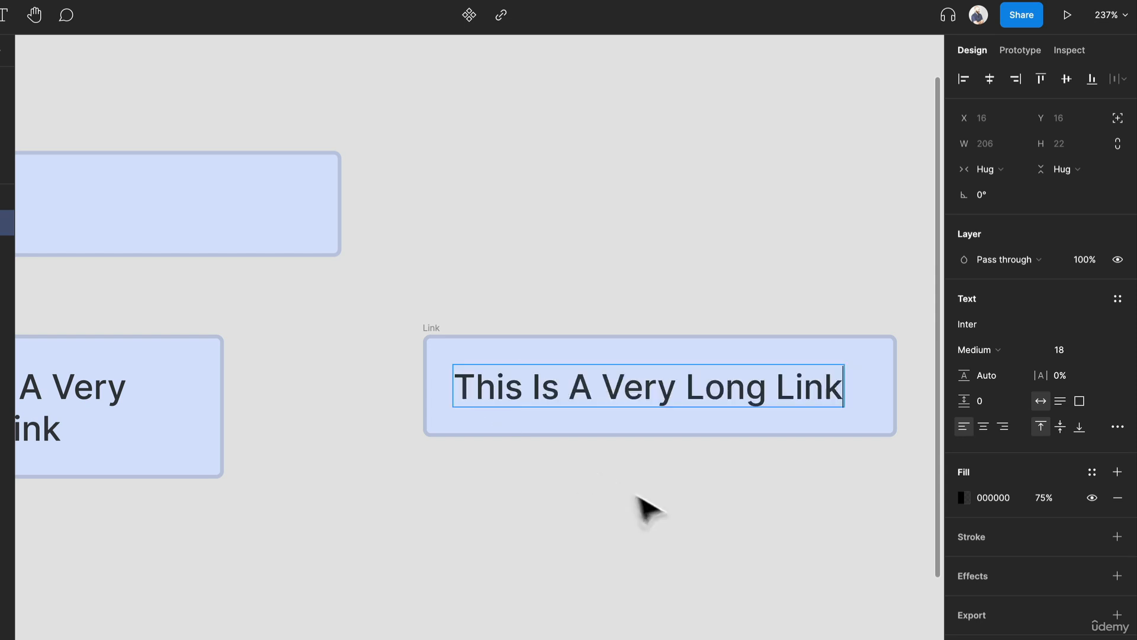
# - Set the duplicate's text to Fill container horizontally and narrow the fixed-height frame to about 182 wide
pyautogui.press('Escape')
pyautogui.click(987, 169)
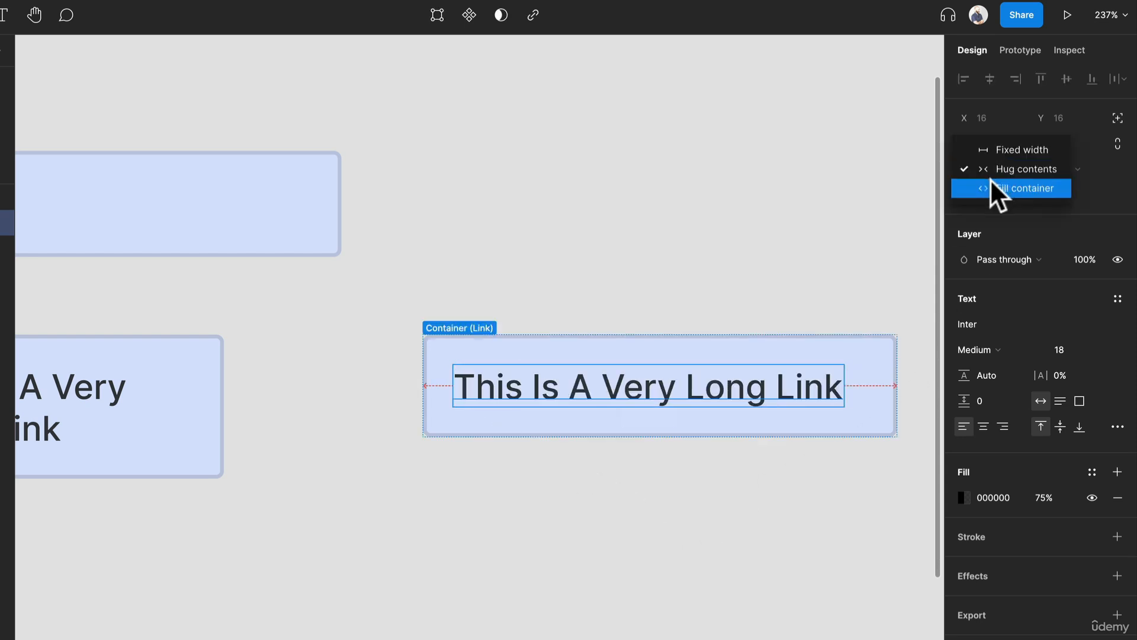
pyautogui.click(991, 181)
pyautogui.click(456, 314)
pyautogui.click(438, 329)
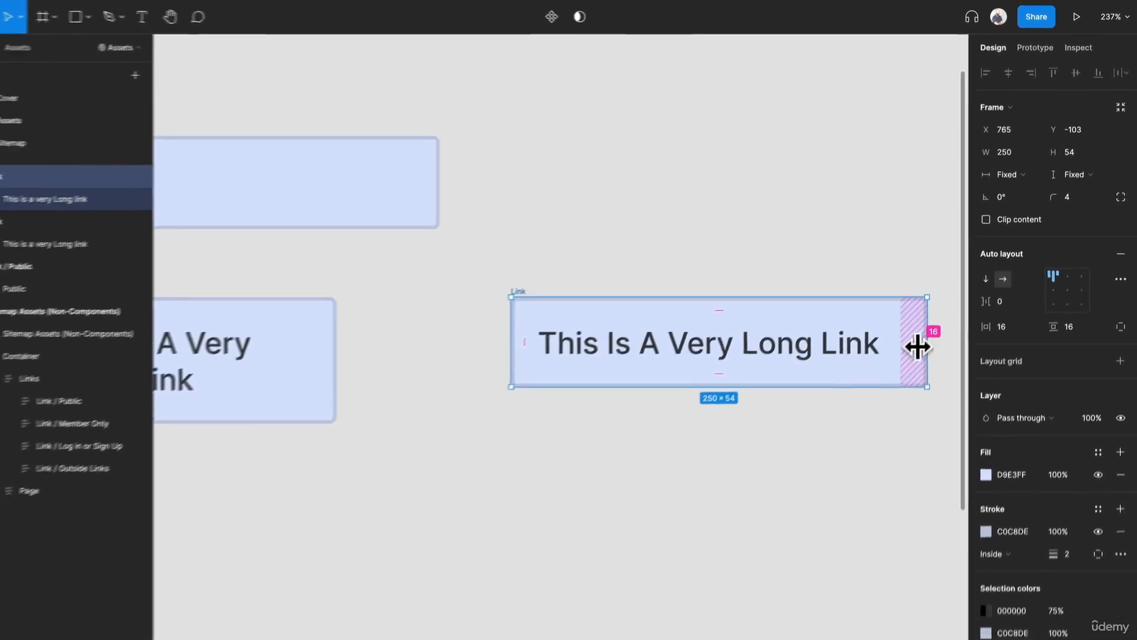
pyautogui.moveTo(925, 342); pyautogui.dragTo(827, 353)
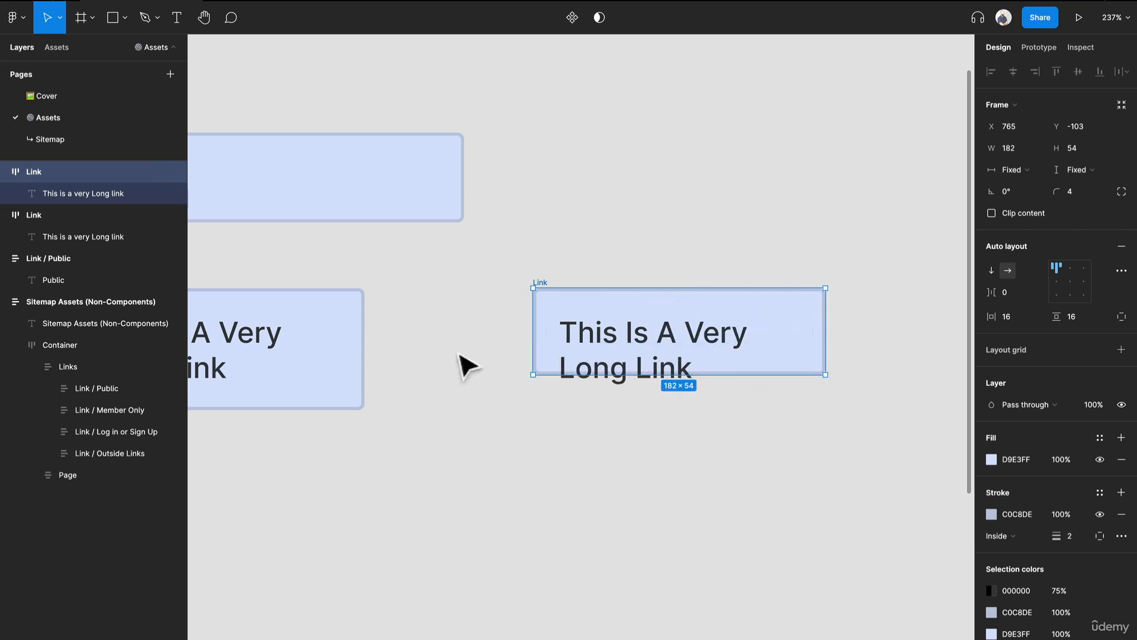
pyautogui.click(566, 379)
pyautogui.click(760, 523)
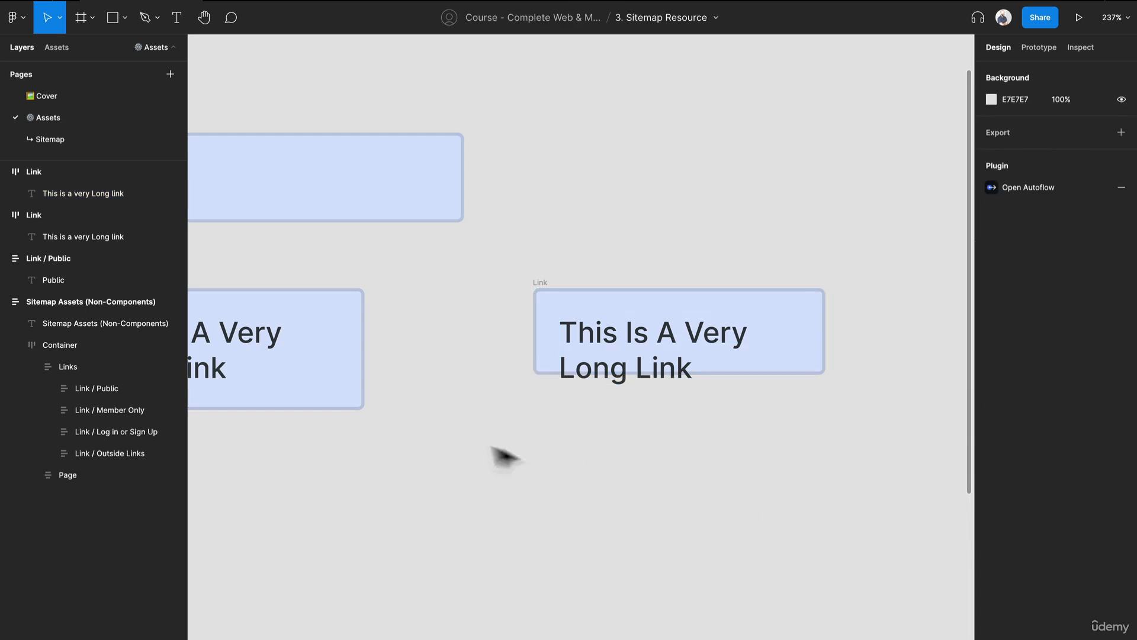
# - Delete the fixed-height Link duplicate from the canvas
pyautogui.scroll(-2, 500, 456)
pyautogui.hscroll(-5, 432, 439)
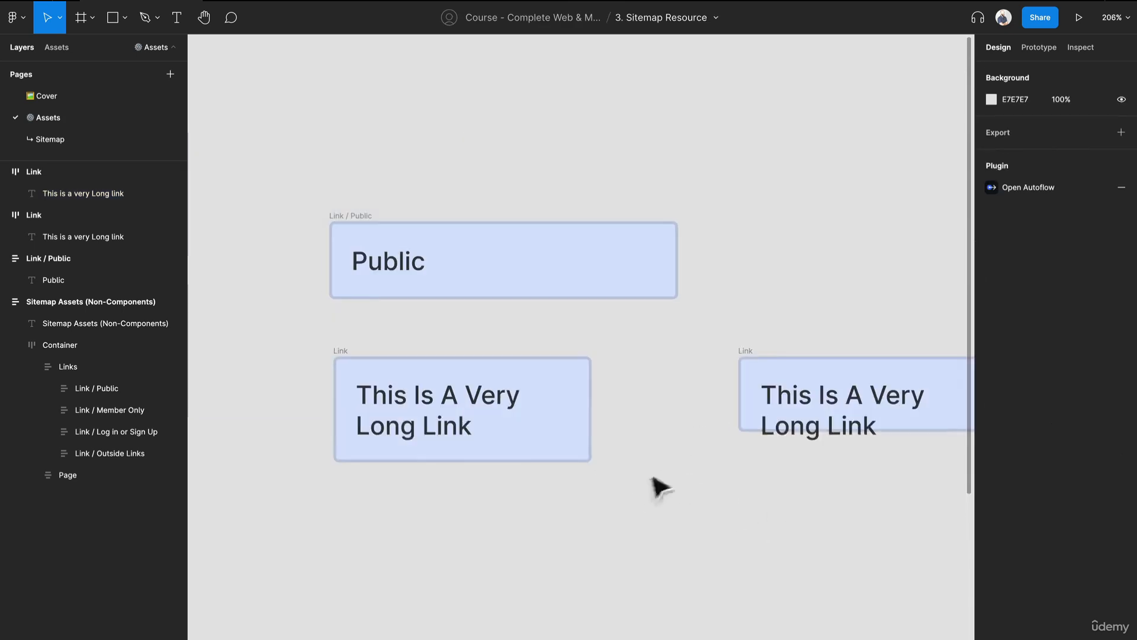
pyautogui.click(753, 364)
pyautogui.press('Delete')
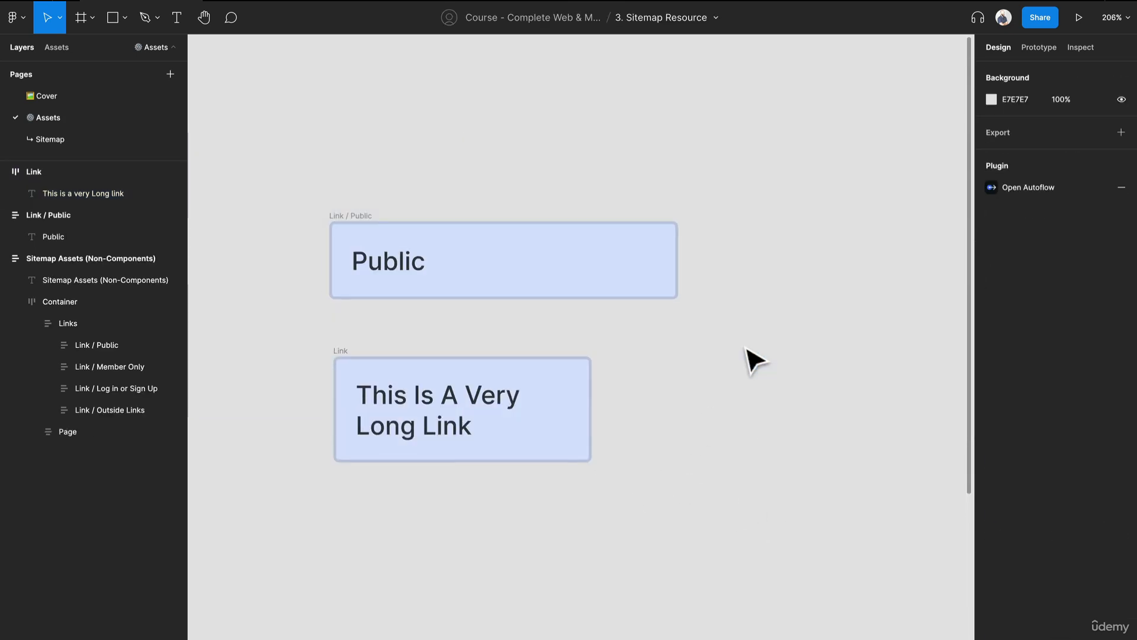
# - Delete the loose Link / Public frame above the Link frame
pyautogui.click(343, 364)
pyautogui.scroll(-2, 363, 312)
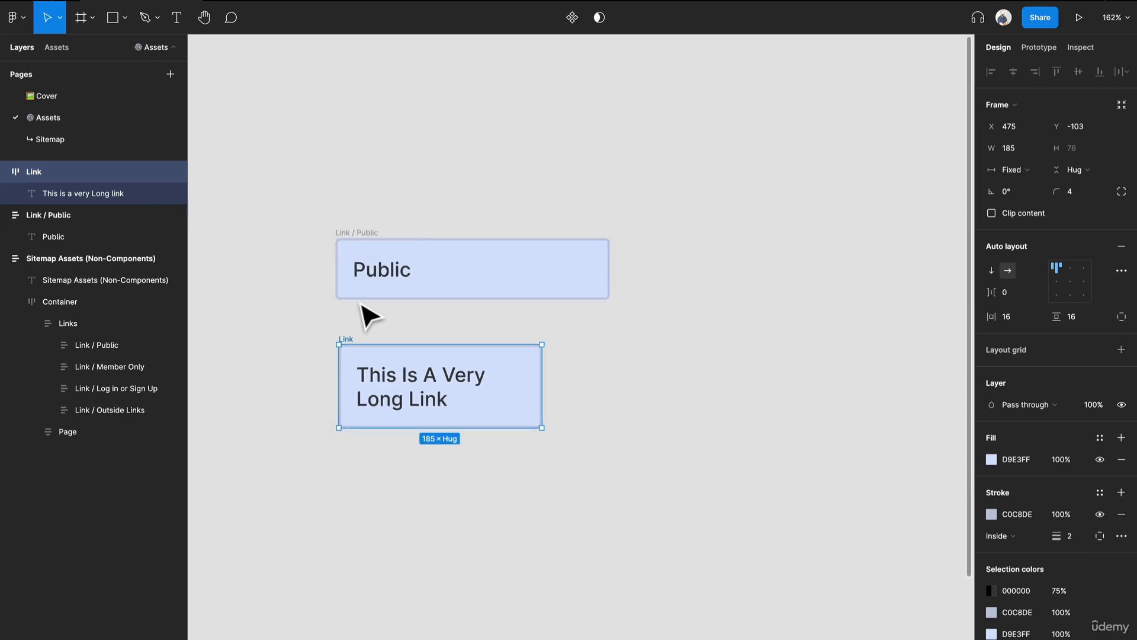
pyautogui.moveTo(363, 312); pyautogui.dragTo(610, 341)
pyautogui.click(638, 242)
pyautogui.press('Delete')
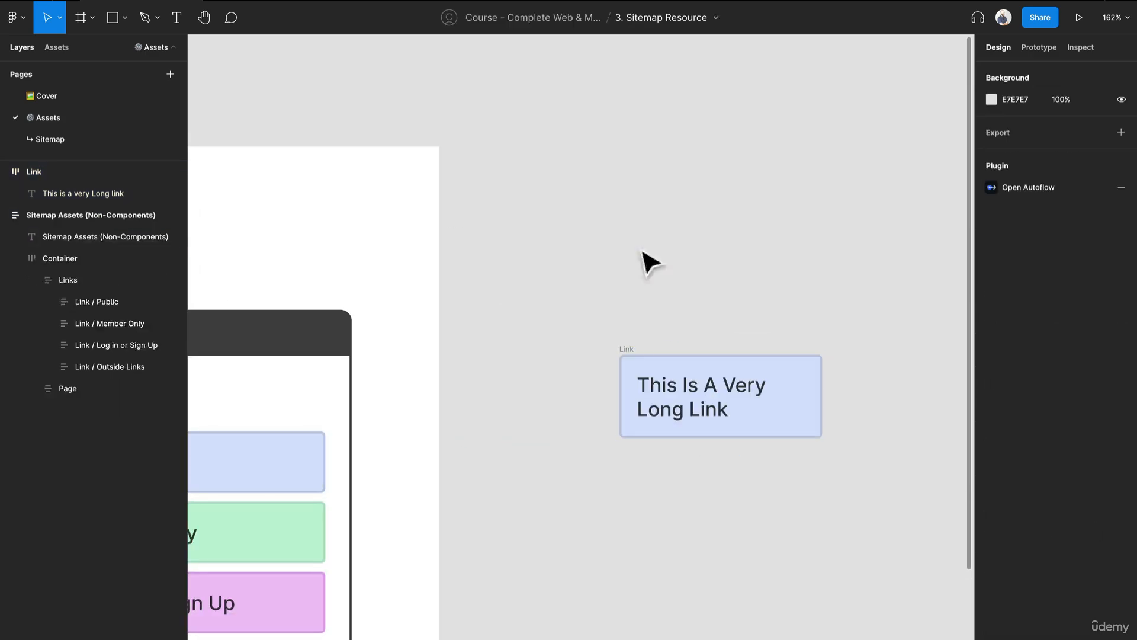
# - Examine the properties of the Member Only, Log In Or Sign Up and Outside Link boxes in the Sitemap Assets frame
pyautogui.moveTo(444, 462); pyautogui.dragTo(953, 279)
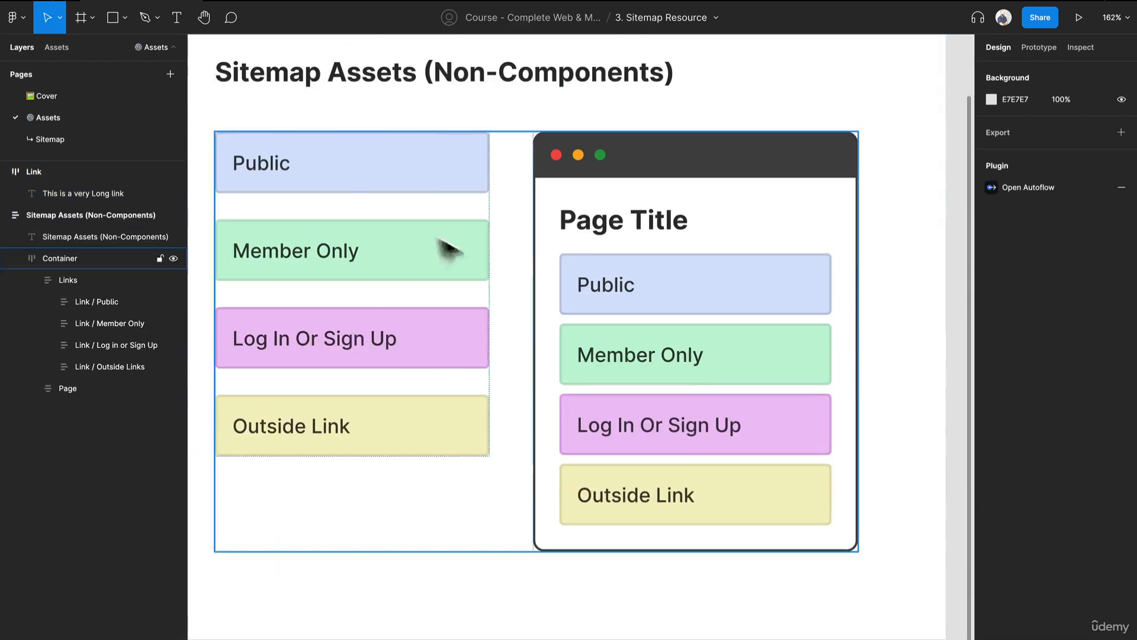
pyautogui.click(439, 246)
pyautogui.click(438, 246)
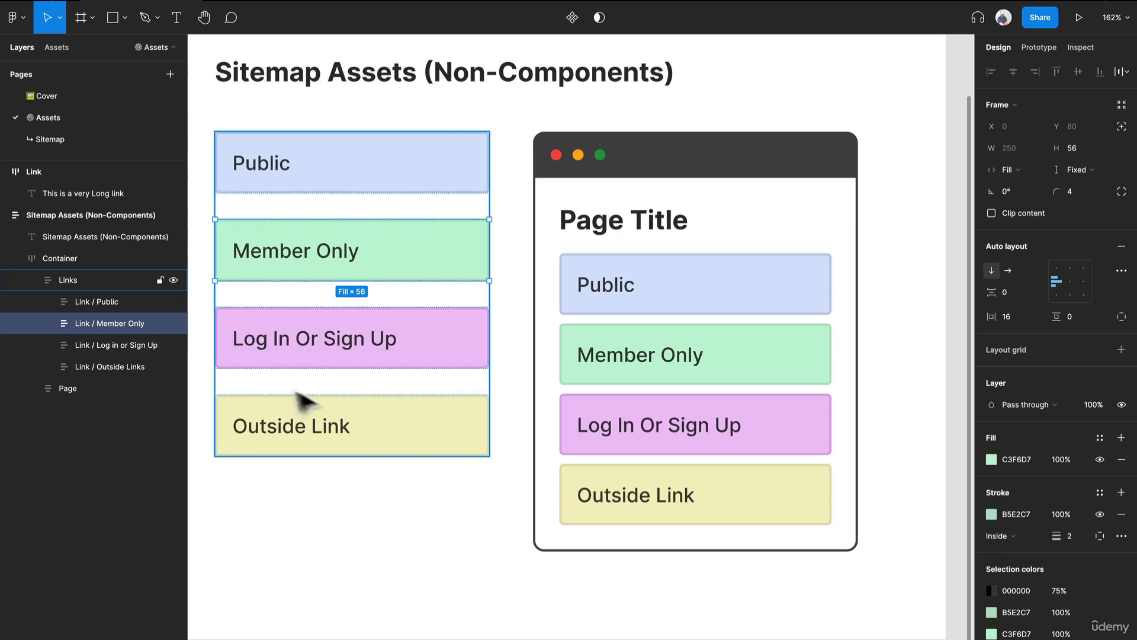
pyautogui.click(457, 353)
pyautogui.click(465, 452)
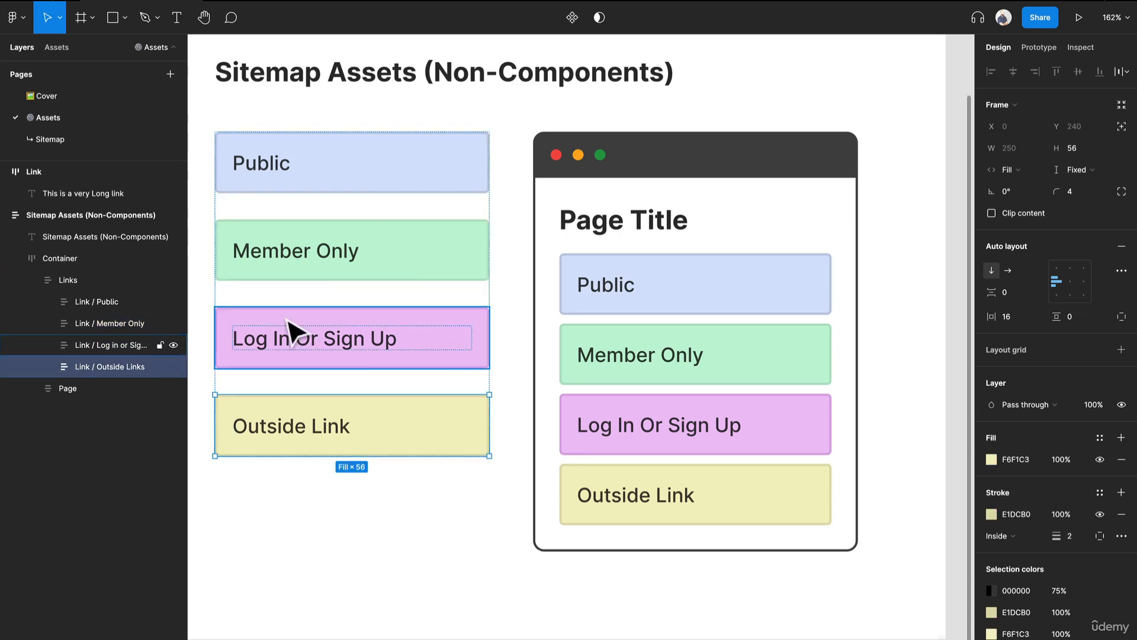
# - Place a copy of the Page frame from the Sitemap Assets on the empty canvas beside the Link frame
pyautogui.scroll(-5, 290, 331)
pyautogui.click(474, 279)
pyautogui.keyDown('alt'); pyautogui.moveTo(466, 269); pyautogui.dragTo(809, 284); pyautogui.keyUp('alt')
pyautogui.moveTo(808, 295); pyautogui.dragTo(549, 321)
pyautogui.scroll(5, 551, 322)
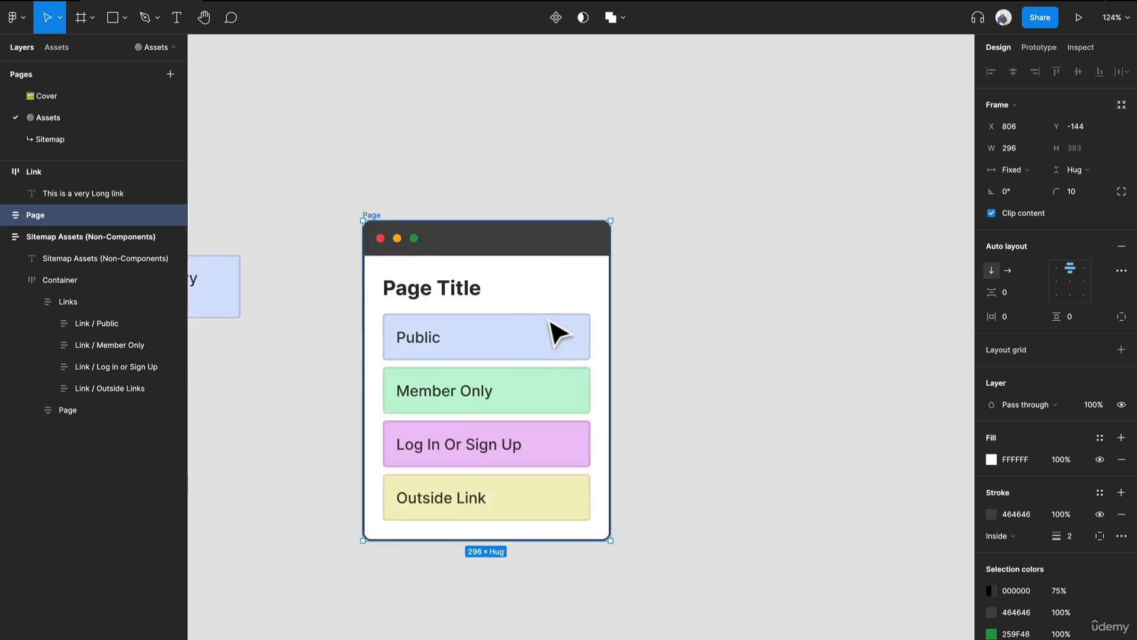
# - Expand the Page copy's layer structure, including its Header and Container, to examine the nested layers
pyautogui.click(3, 214)
pyautogui.click(15, 257)
pyautogui.click(15, 236)
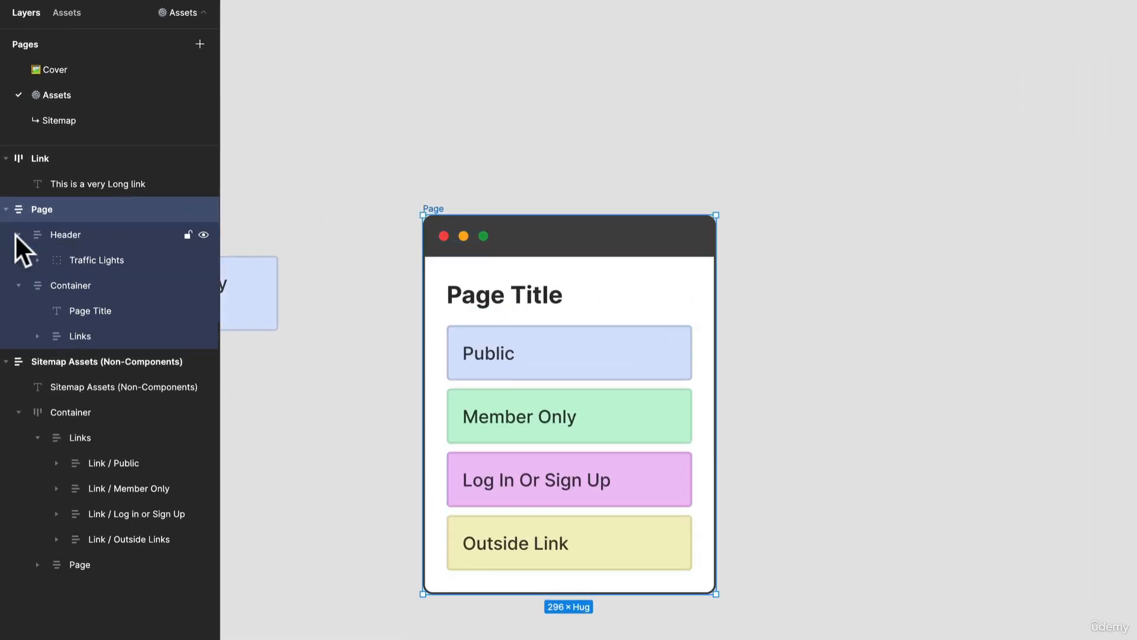
# - Try moving the Links stack out of the Page copy onto the canvas and back into its container
pyautogui.click(584, 368)
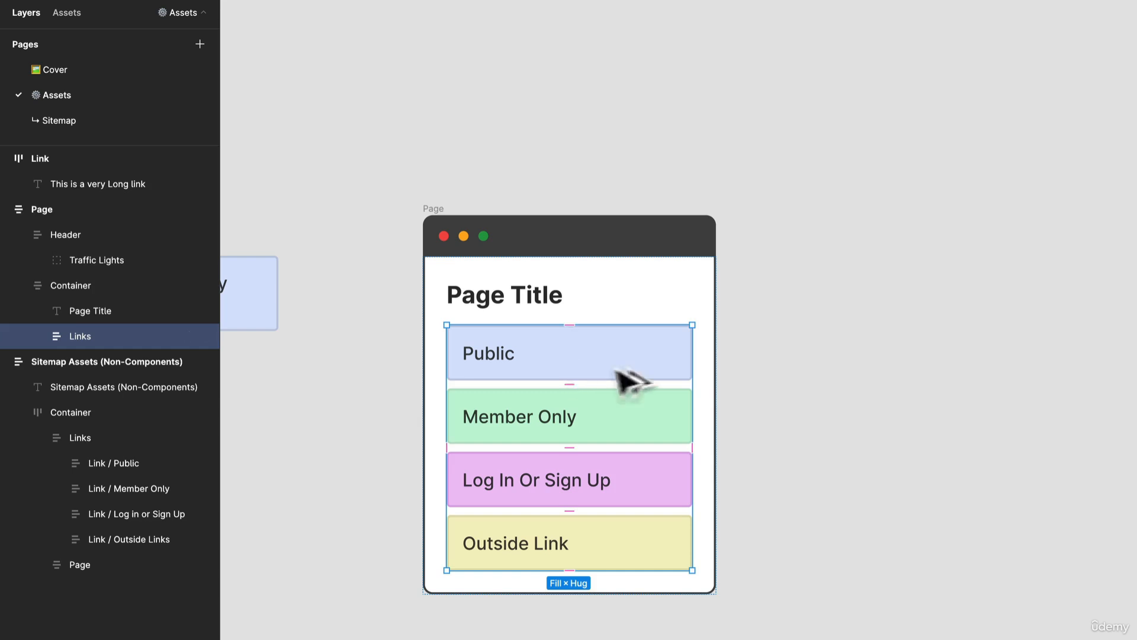
pyautogui.moveTo(622, 376); pyautogui.dragTo(947, 370)
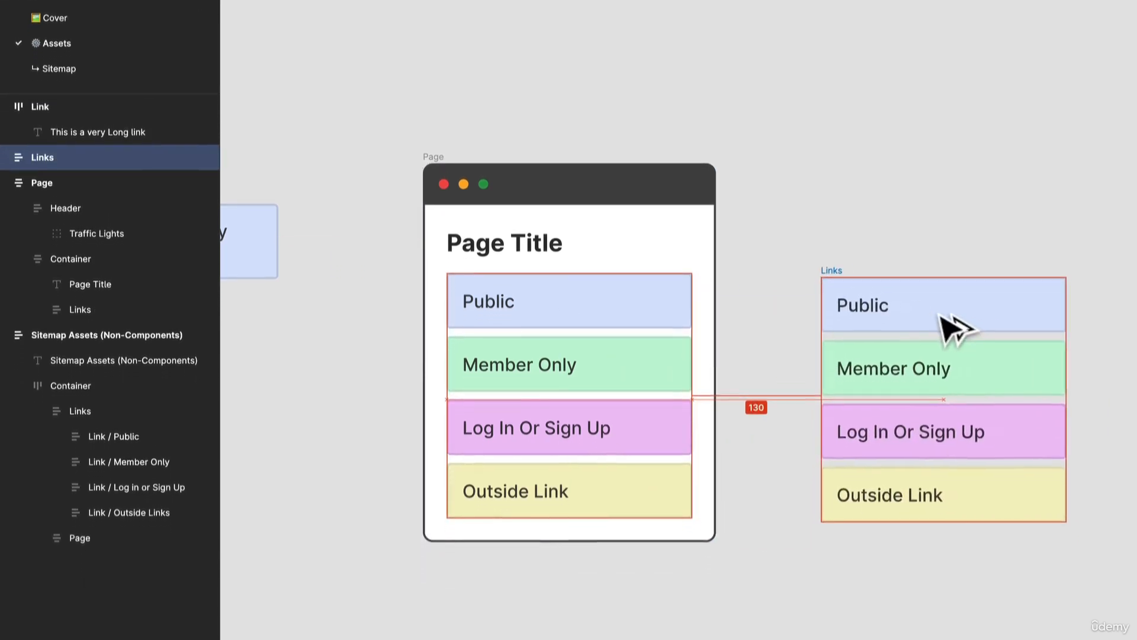
pyautogui.moveTo(942, 317); pyautogui.dragTo(626, 293)
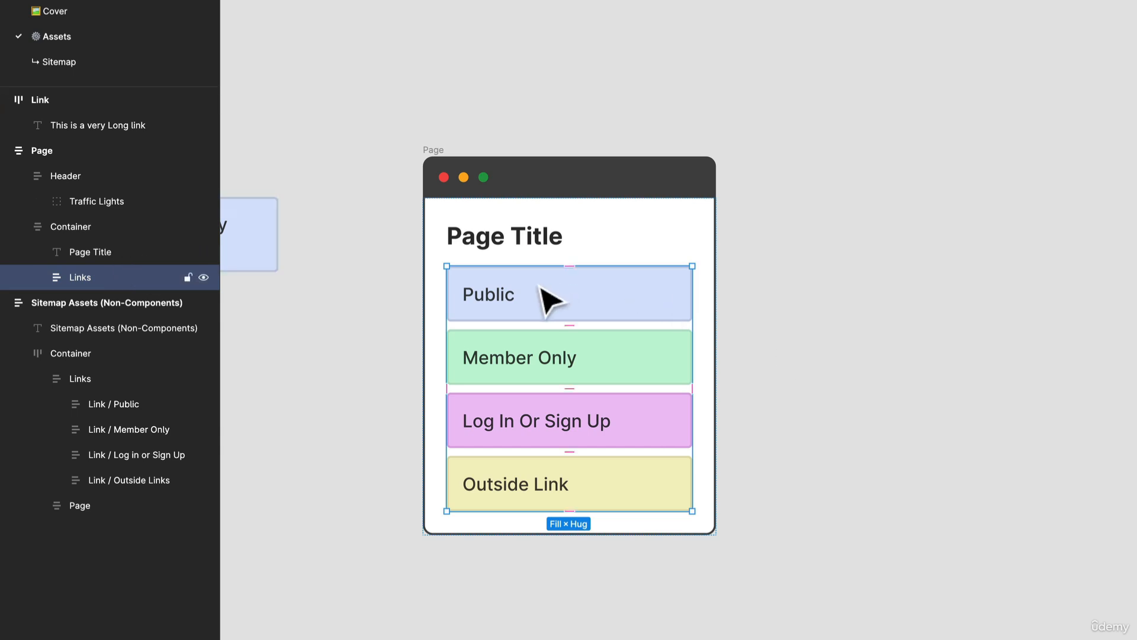
pyautogui.moveTo(542, 285); pyautogui.dragTo(650, 292)
pyautogui.moveTo(966, 290); pyautogui.dragTo(822, 295)
pyautogui.moveTo(844, 289); pyautogui.dragTo(640, 291)
# - Duplicate the Links stack inside the Page copy and move the duplicate onto the empty canvas beside the page
pyautogui.hotkey('ctrl', 'v')
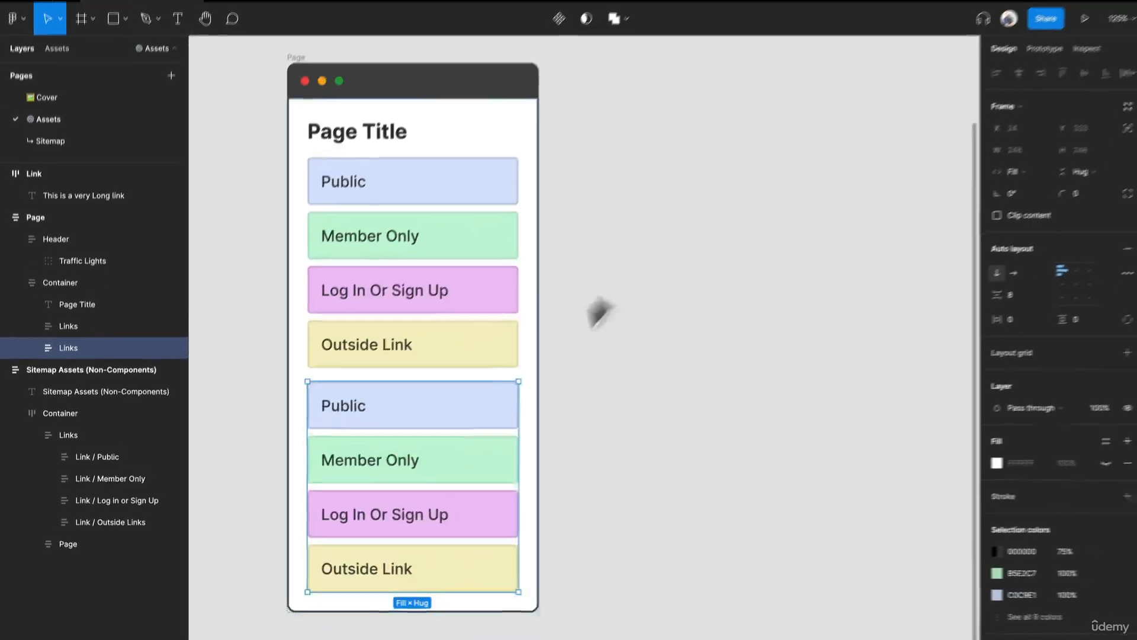
pyautogui.moveTo(465, 419); pyautogui.dragTo(803, 143)
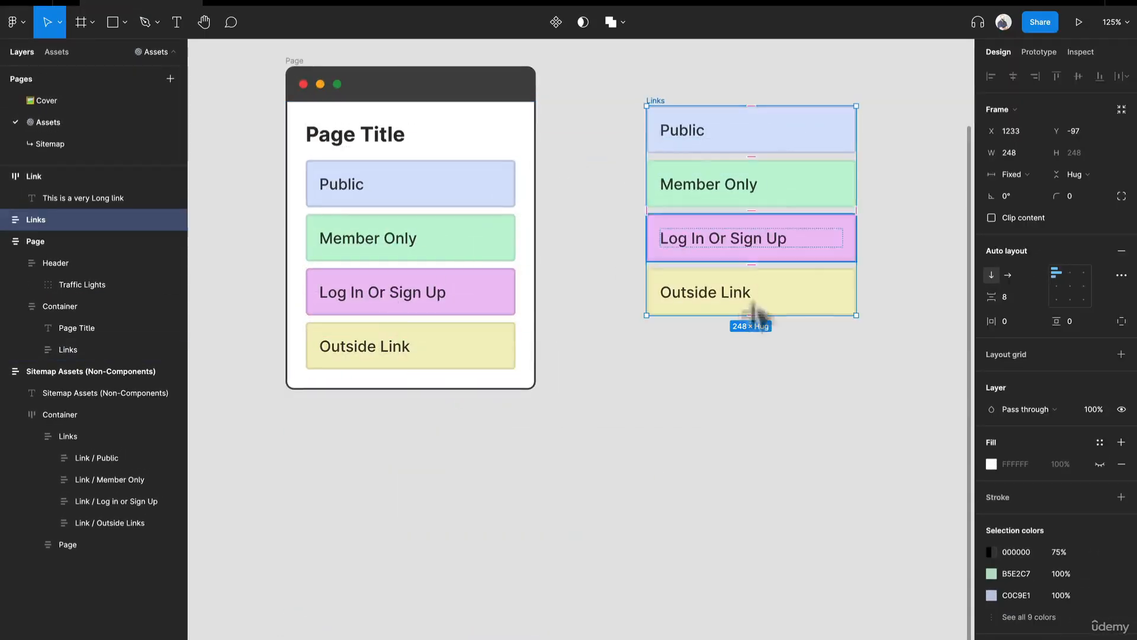
# - Duplicate the Page Title text from the Page copy and place the duplicate directly above the separate Links stack
pyautogui.moveTo(773, 259); pyautogui.dragTo(751, 310)
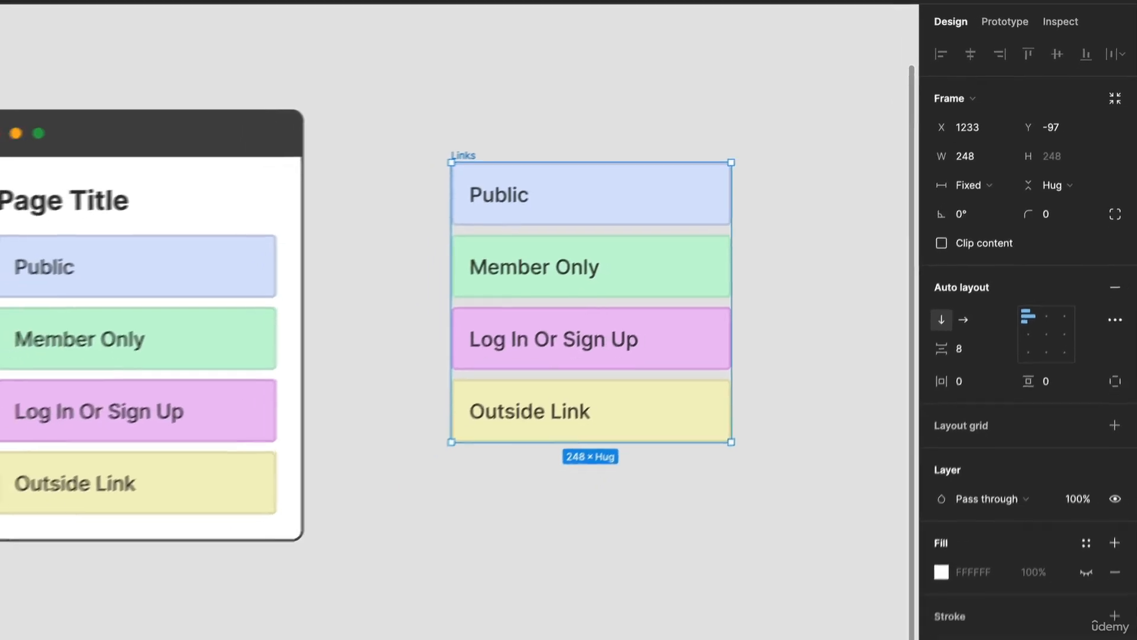
pyautogui.click(494, 136)
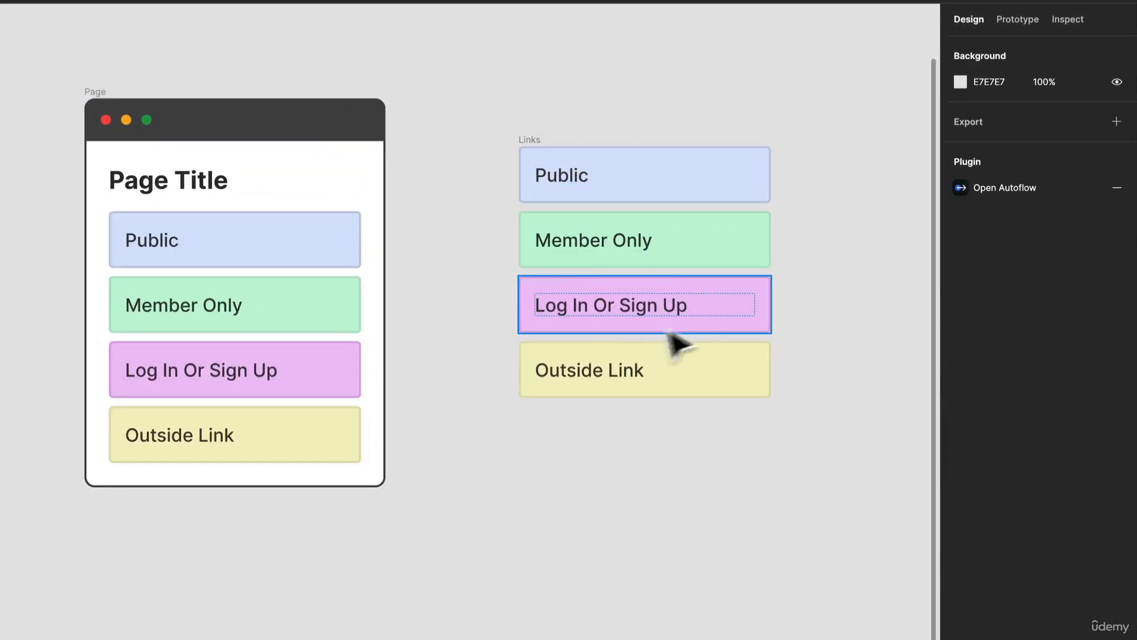
pyautogui.click(172, 196)
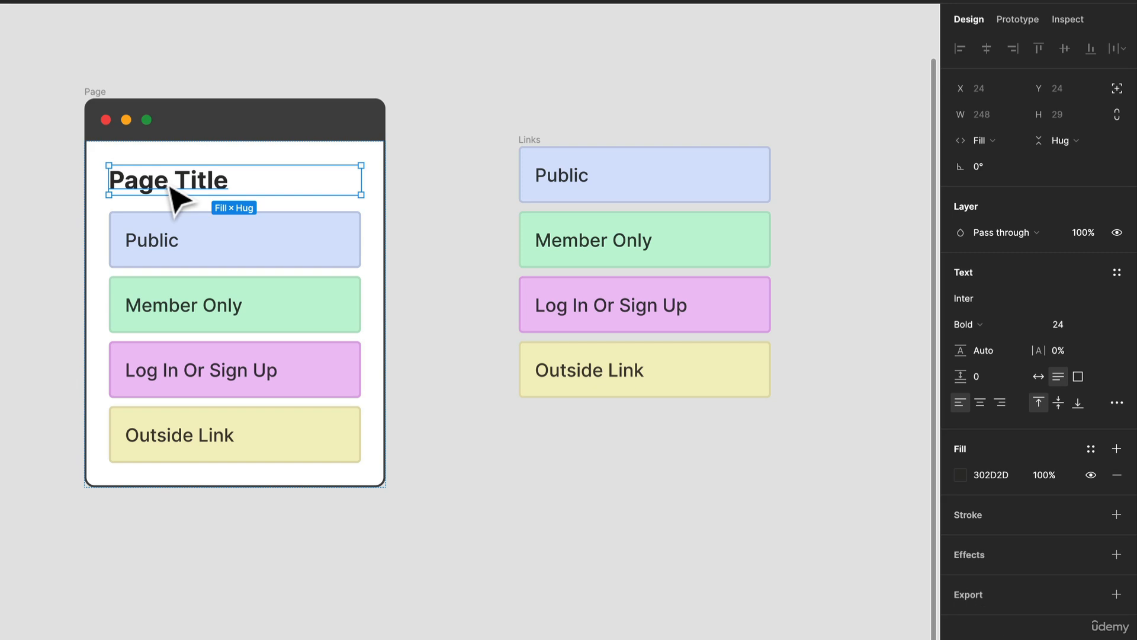
pyautogui.moveTo(176, 189); pyautogui.dragTo(587, 94)
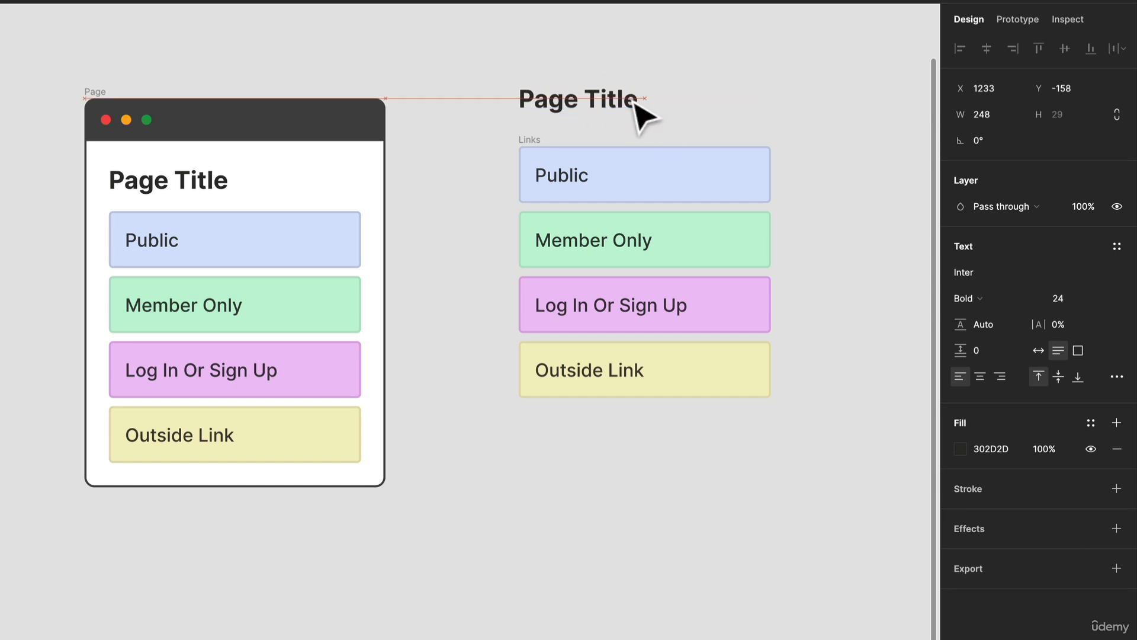
pyautogui.click(630, 46)
# - Duplicate the dark Header bar from the Page copy and place the duplicate above the separate Page Title
pyautogui.click(270, 124)
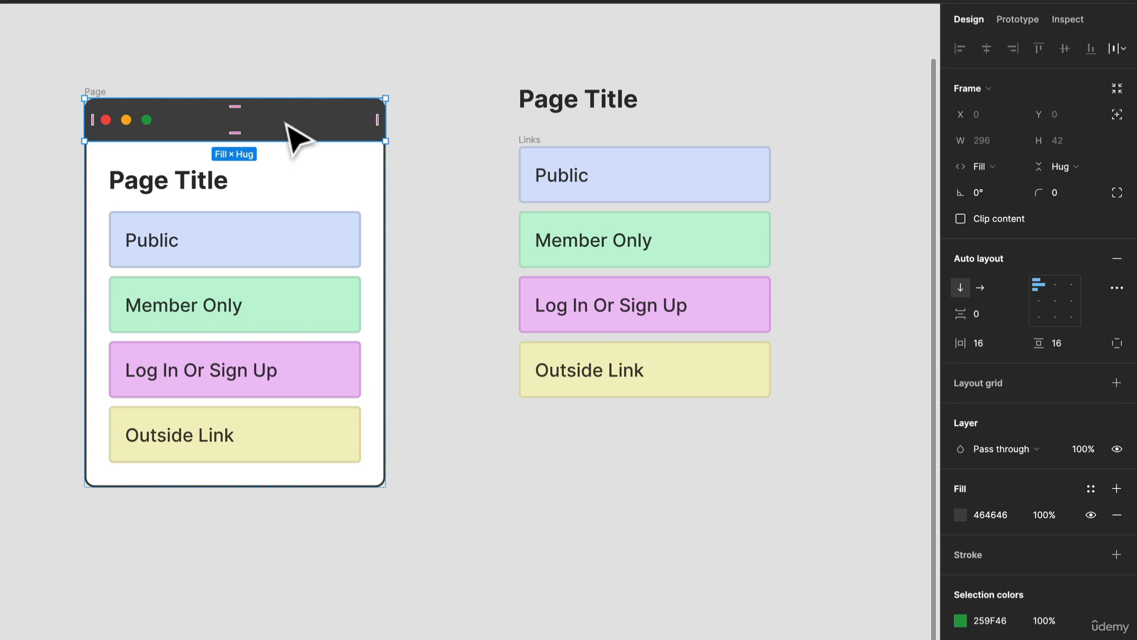
pyautogui.moveTo(284, 124); pyautogui.dragTo(724, 56)
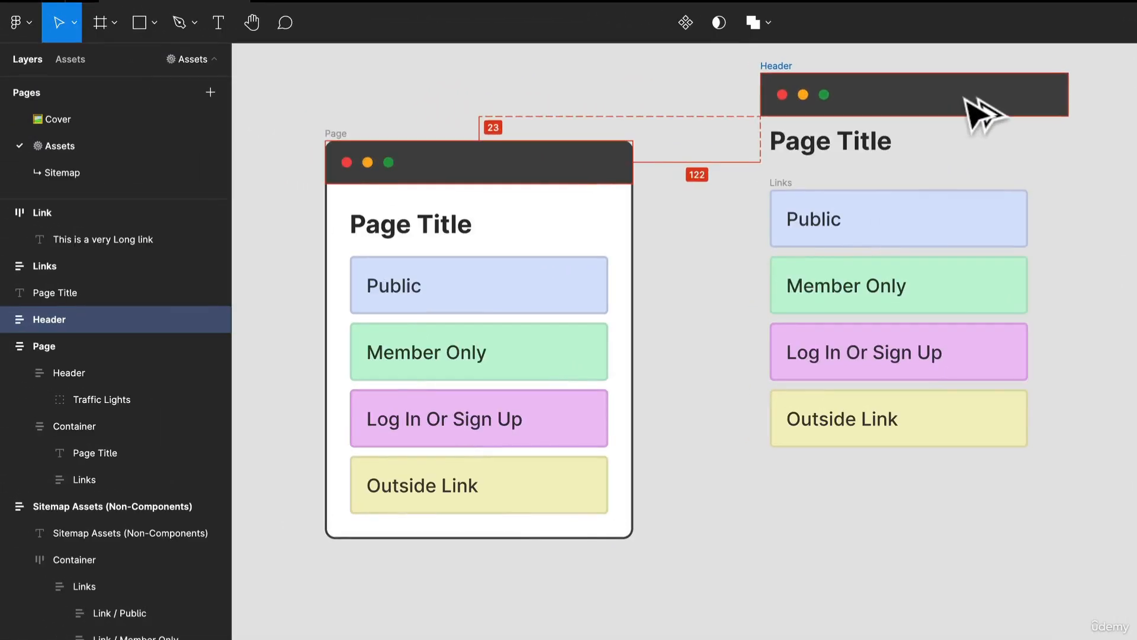
pyautogui.moveTo(964, 97); pyautogui.dragTo(956, 99)
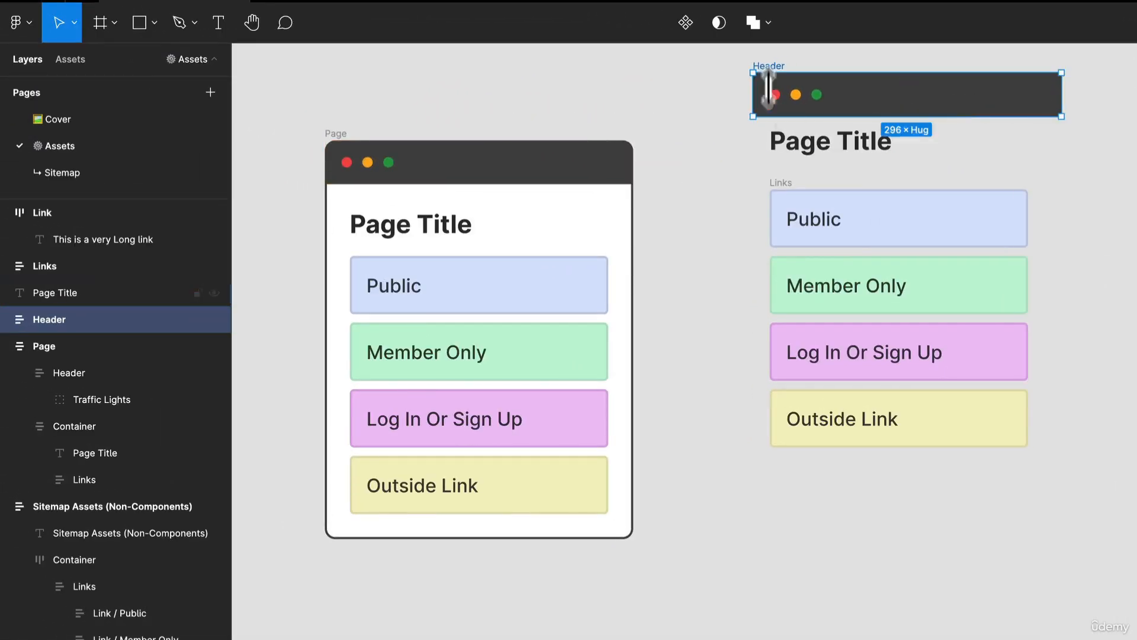
# - Expand the duplicated Header and its Traffic Lights group to examine the Green, Yellow and Red circles
pyautogui.click(7, 319)
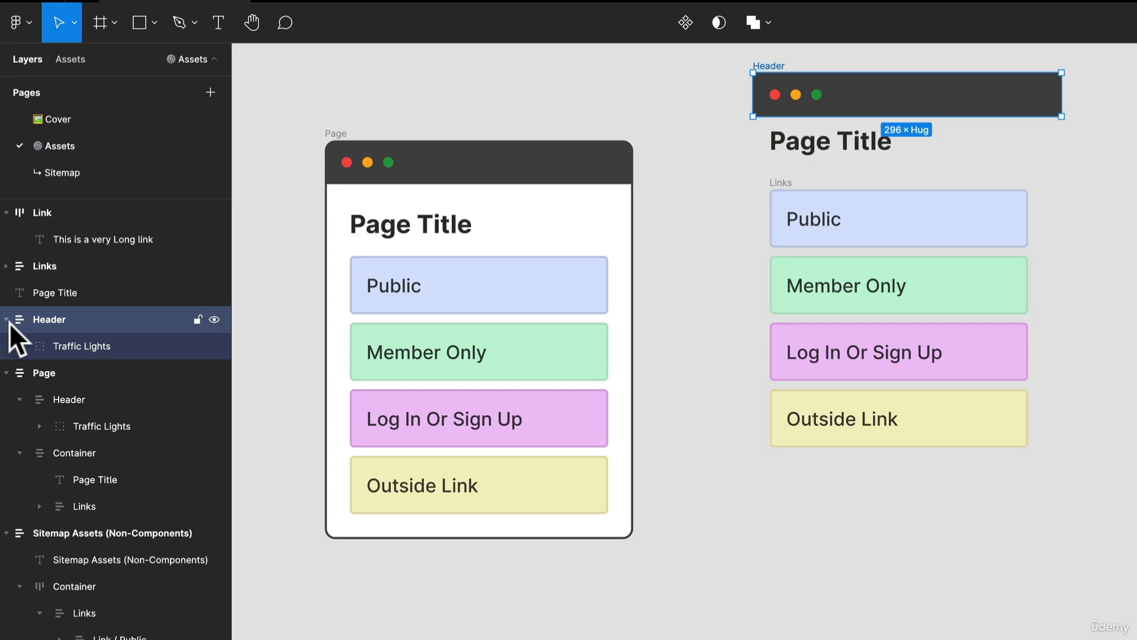
pyautogui.click(108, 350)
pyautogui.scroll(5, 818, 103)
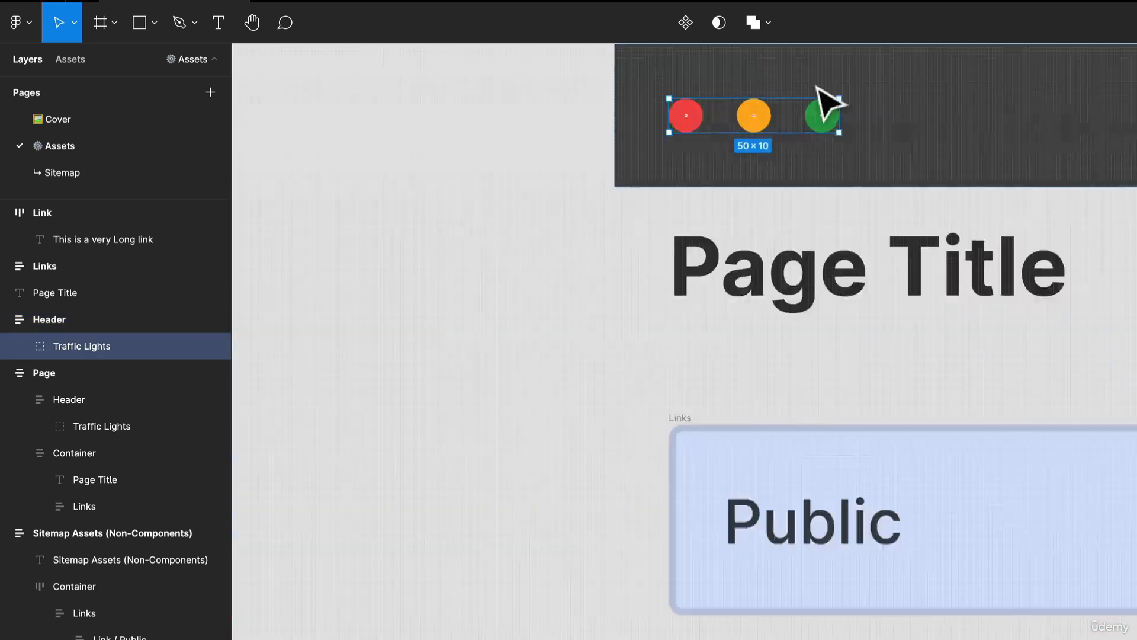
pyautogui.click(17, 346)
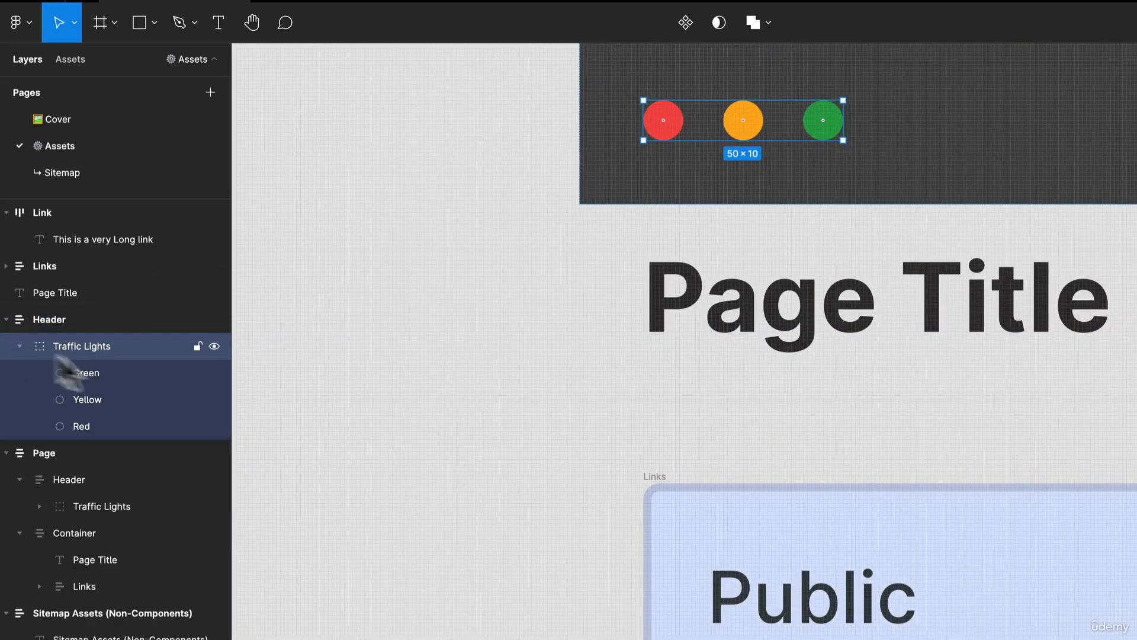
pyautogui.click(116, 375)
pyautogui.click(105, 404)
pyautogui.click(106, 428)
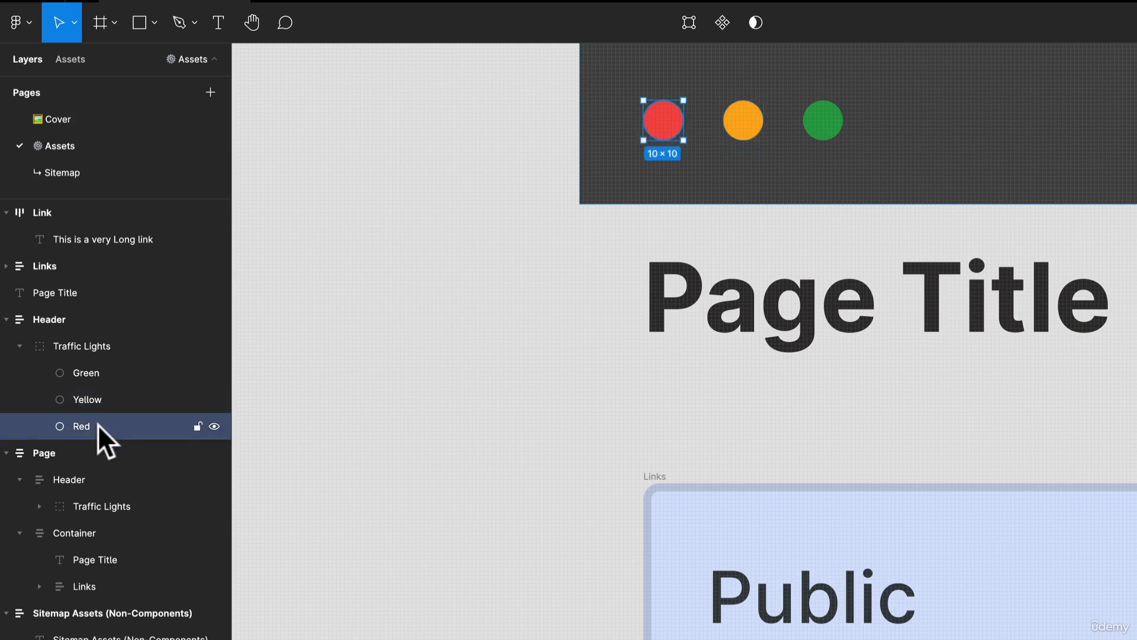
pyautogui.click(415, 234)
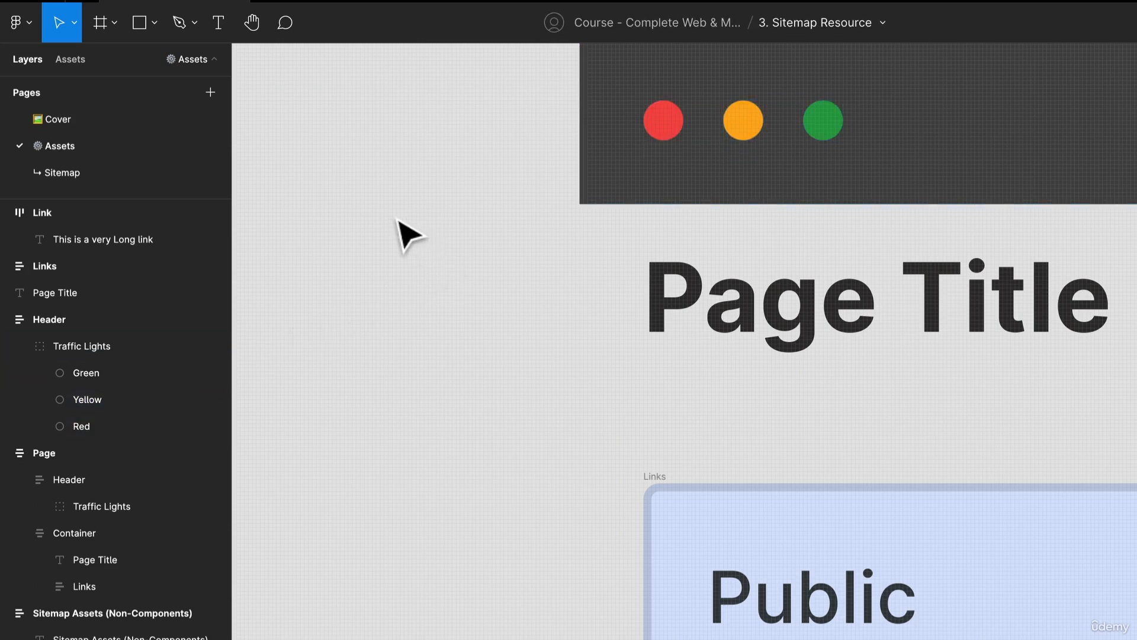
# - Draw a circle of about 11 × 11 on the empty canvas beside the Header and duplicate it into an evenly spaced row of three
pyautogui.press('p')
pyautogui.press('o')
pyautogui.moveTo(320, 213); pyautogui.dragTo(413, 243)
pyautogui.hotkey('ctrl', 'd')
# - Fill the three new circles with the red F64A4A, orange FFAE1B and green 259F46 sampled from the Header's traffic lights
pyautogui.click(353, 240)
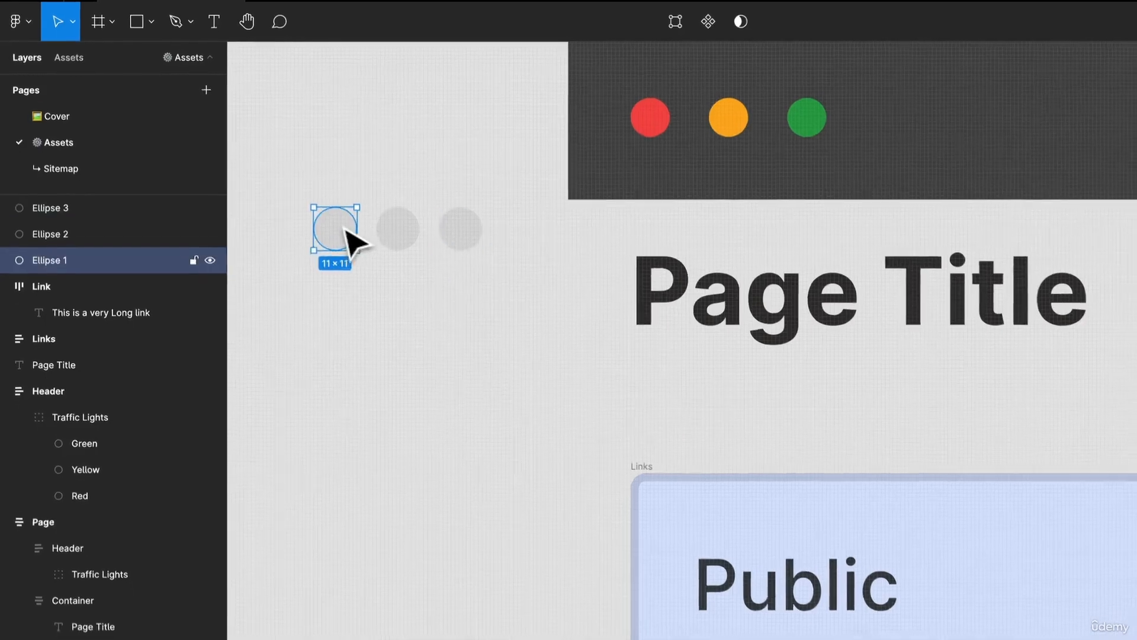
pyautogui.press('i')
pyautogui.click(622, 115)
pyautogui.click(375, 232)
pyautogui.press('i')
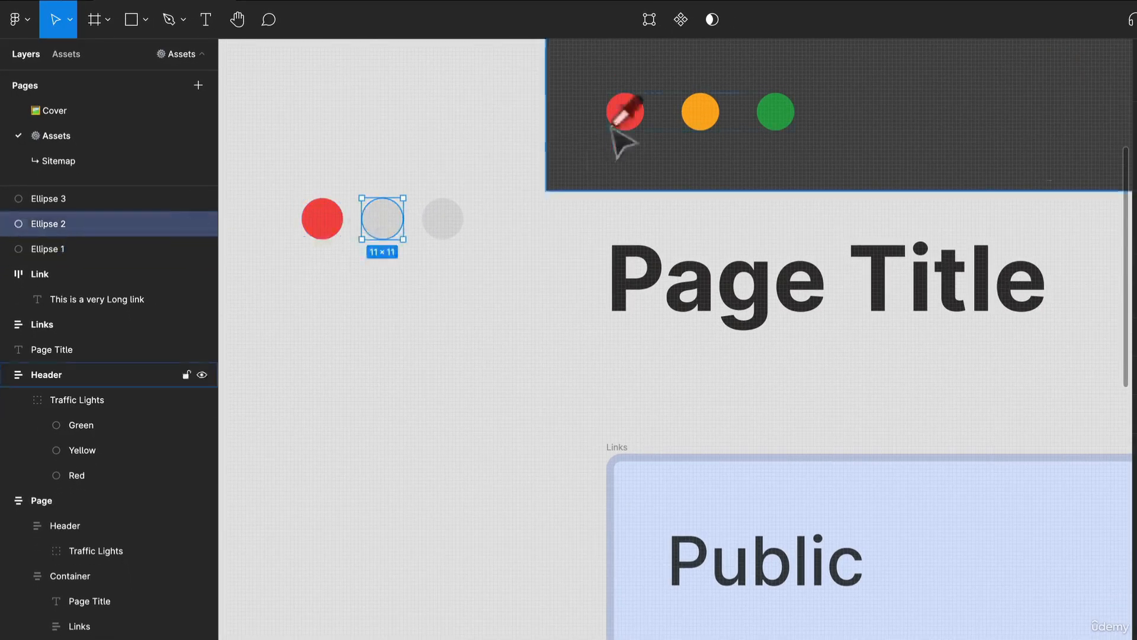
pyautogui.click(705, 119)
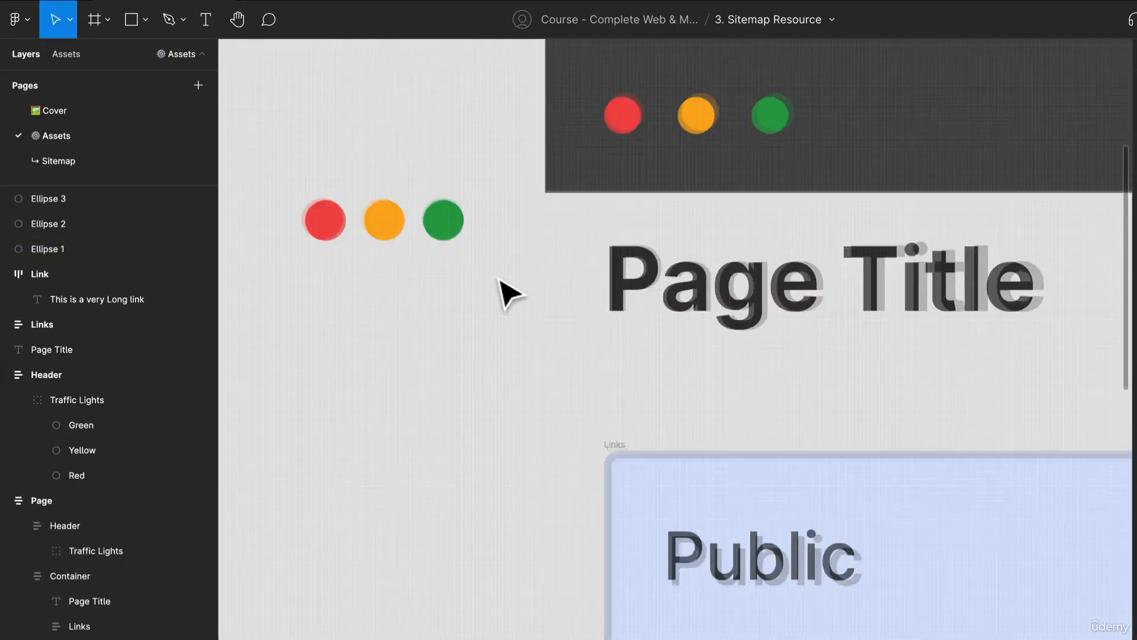
pyautogui.scroll(-5, 508, 289)
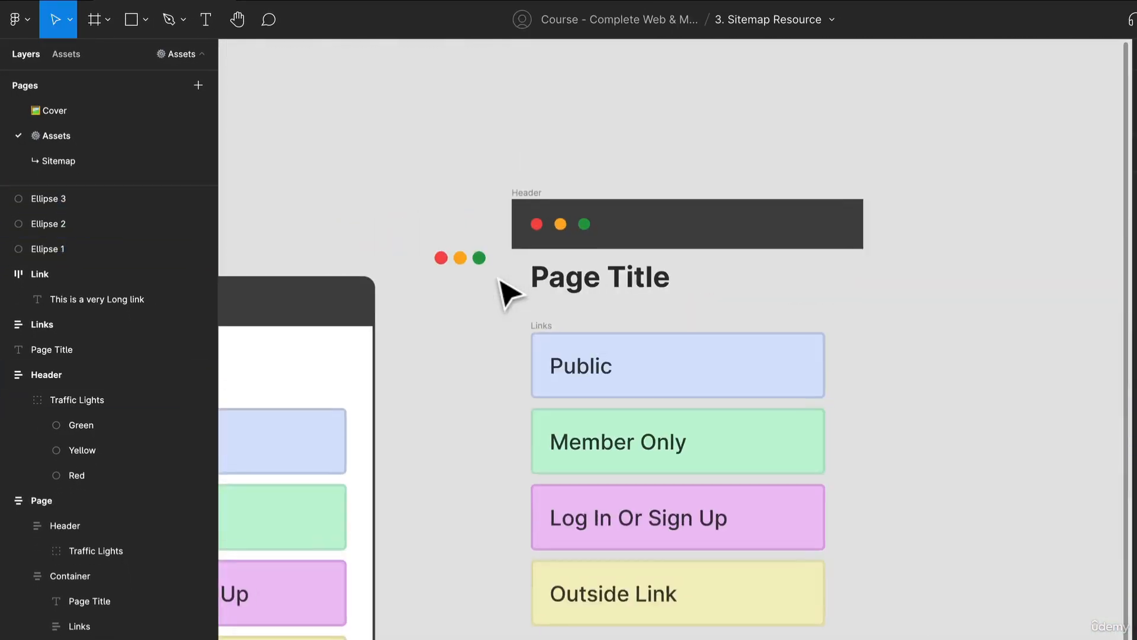
# - Group the three coloured circles and add auto layout to the group
pyautogui.scroll(2, 508, 293)
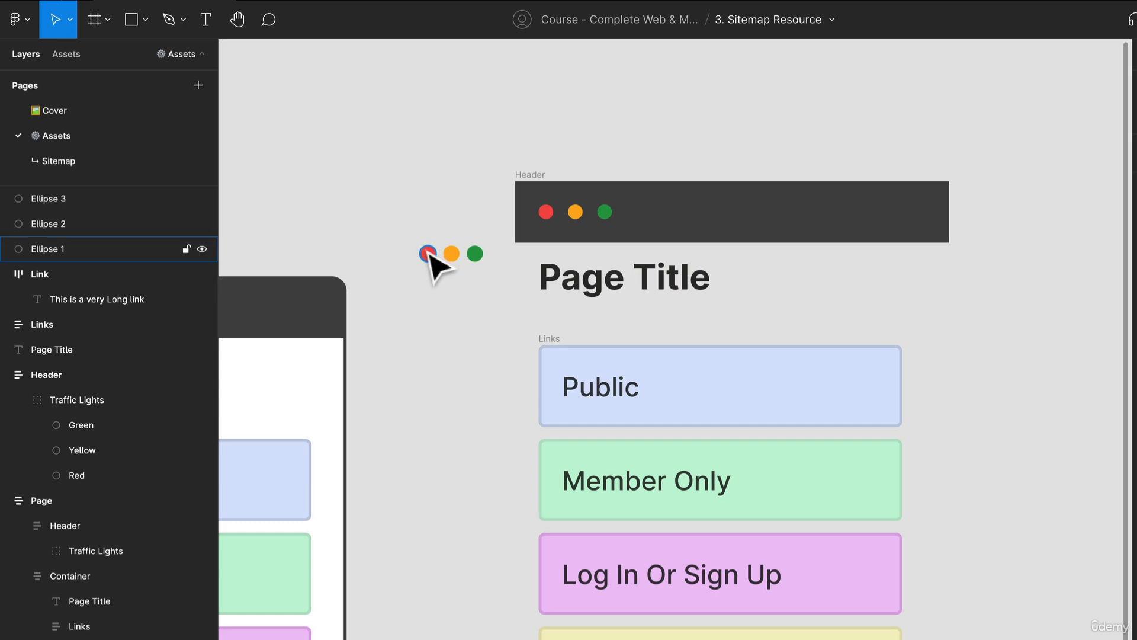
pyautogui.moveTo(429, 256); pyautogui.dragTo(495, 273)
pyautogui.press('super+g')
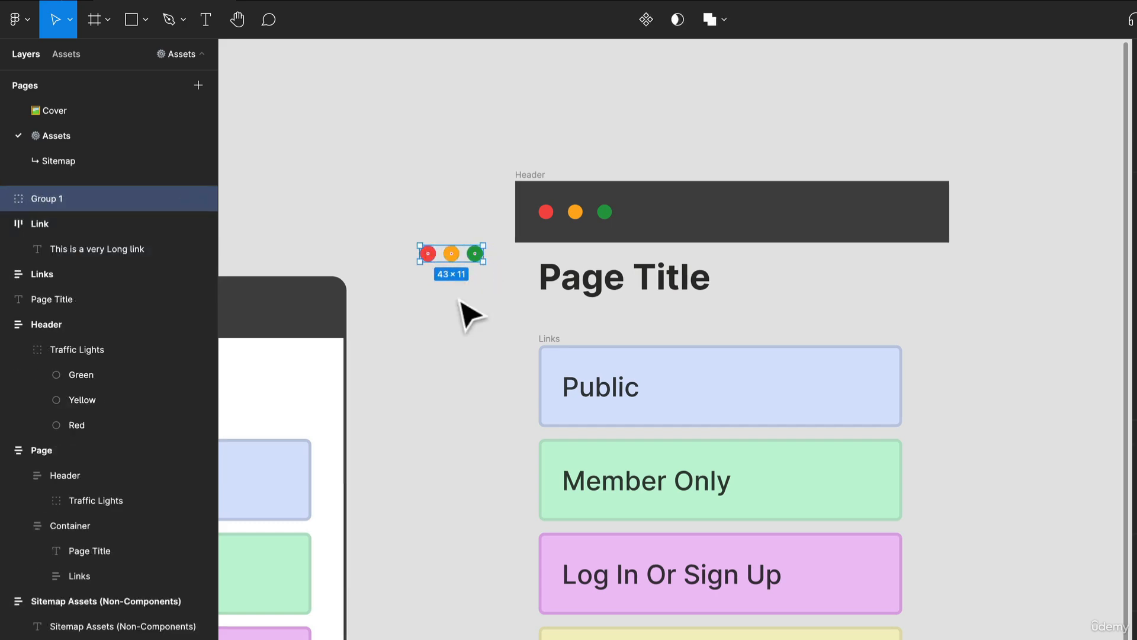
pyautogui.click(464, 251)
pyautogui.click(460, 256)
pyautogui.rightClick(450, 248)
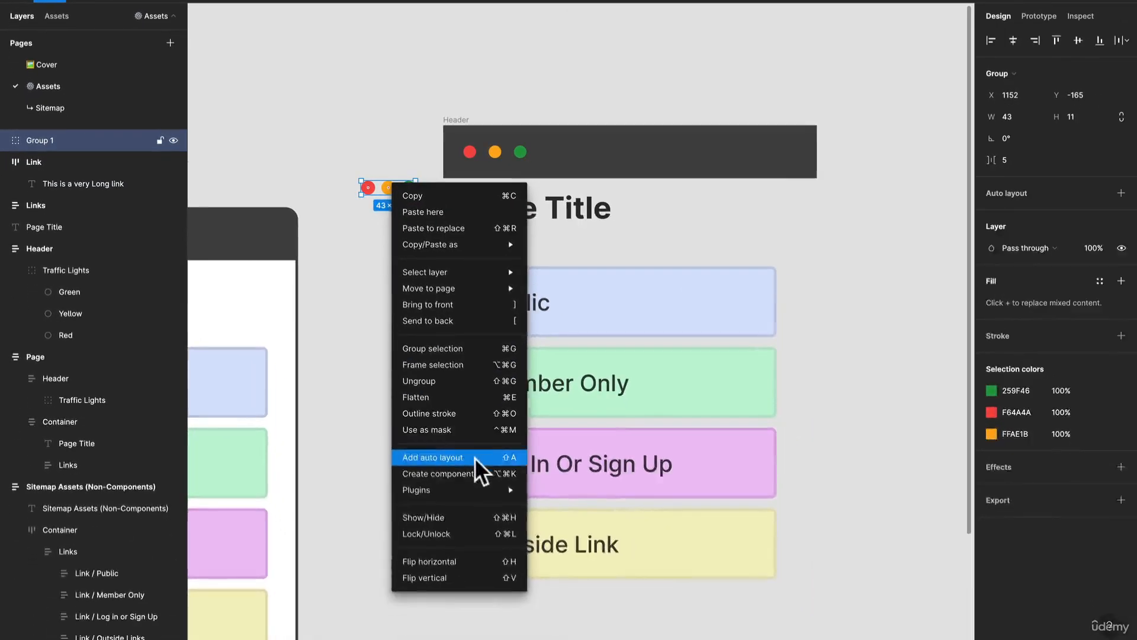
pyautogui.click(497, 567)
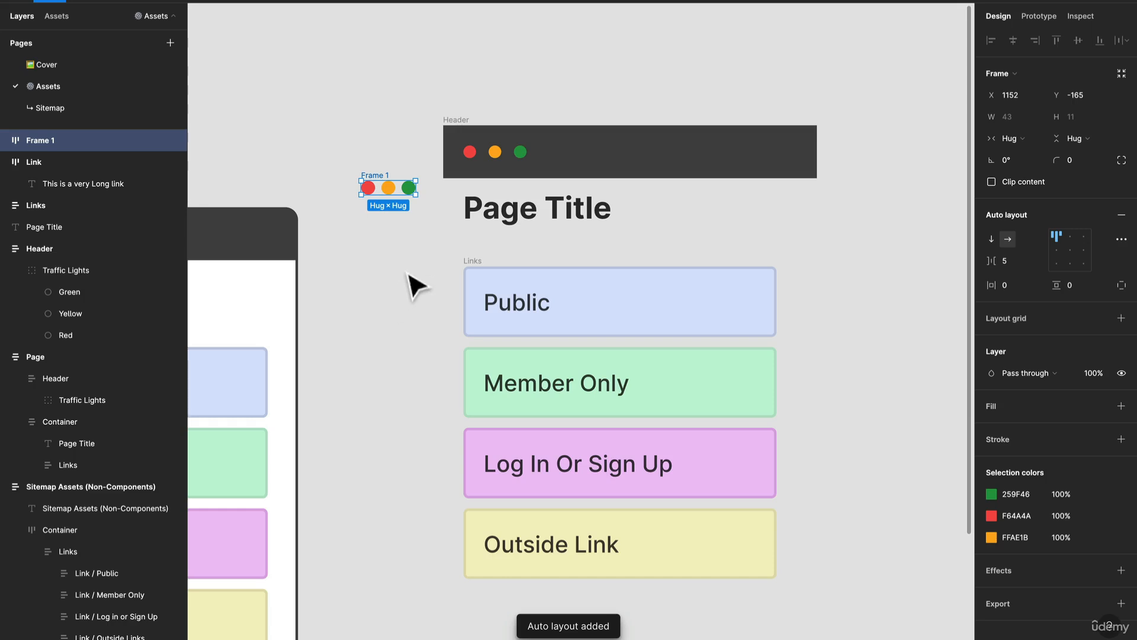
# - Rename the circles' auto layout frame as Header and set its horizontal and vertical padding to 16
pyautogui.press('super+r')
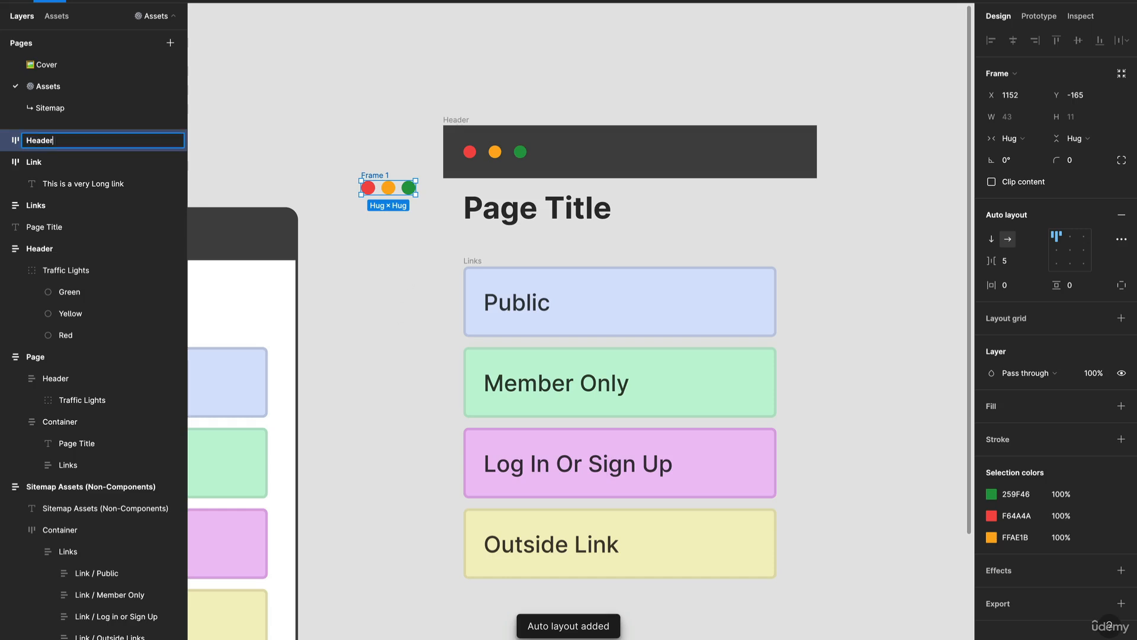
pyautogui.write('Header')
pyautogui.press('Return')
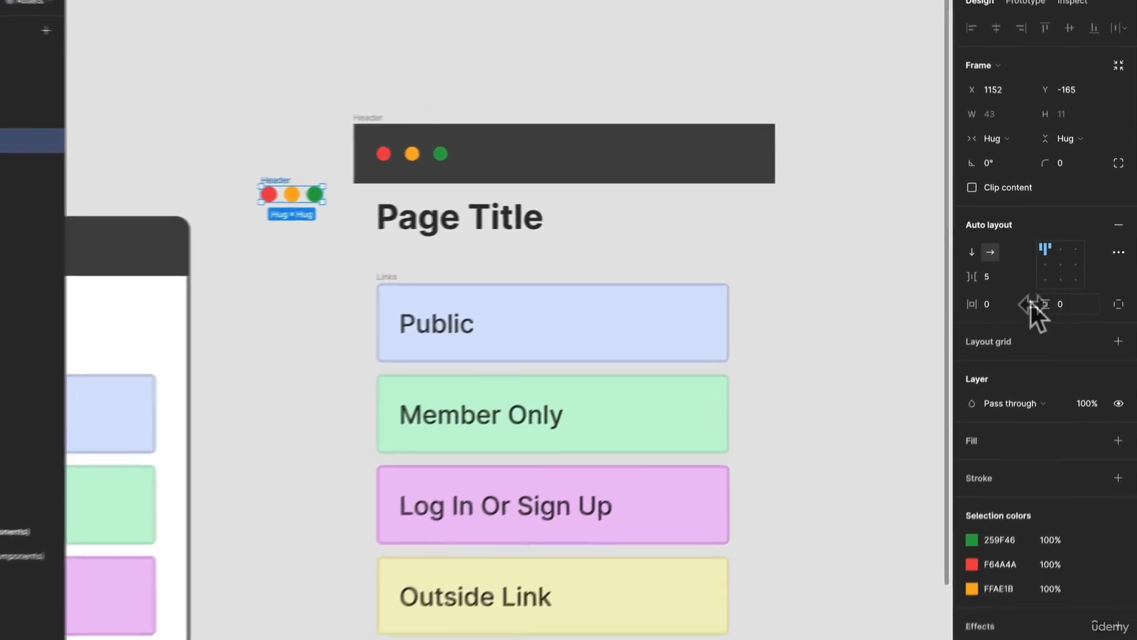
pyautogui.click(1020, 286)
pyautogui.write('16')
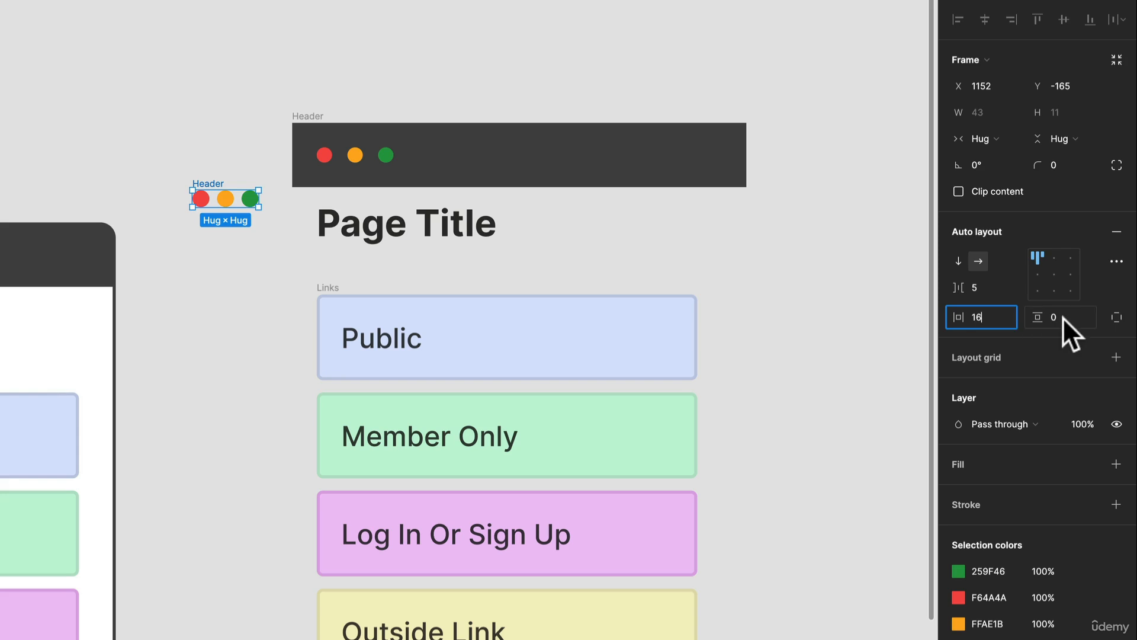
pyautogui.click(1060, 317)
pyautogui.write('16')
pyautogui.press('Return')
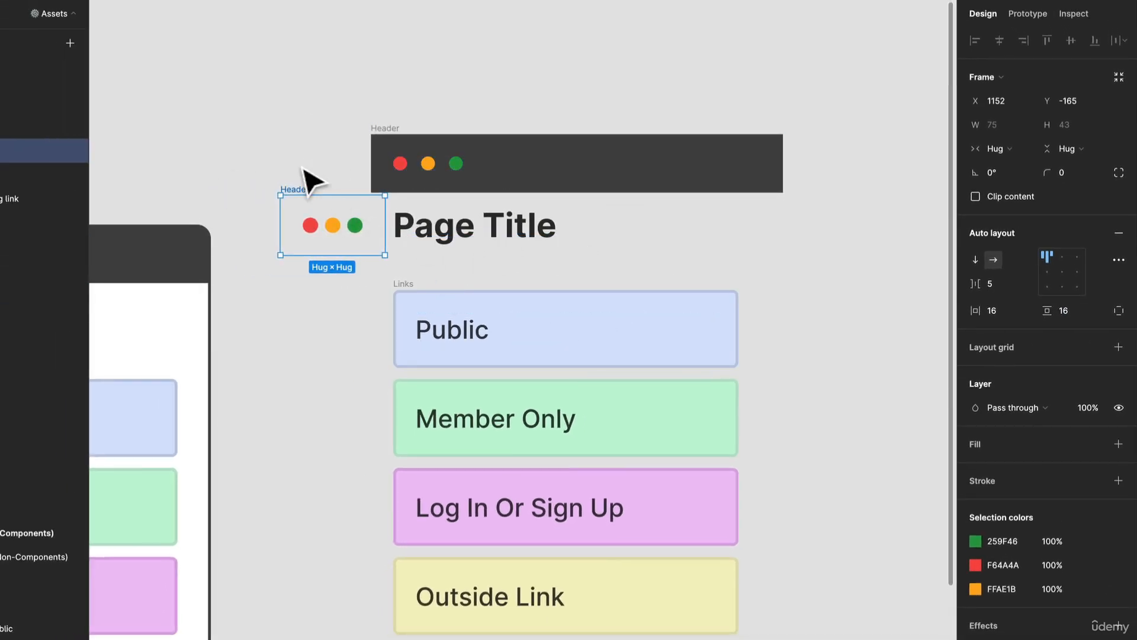
# - Fill the new Header with the dark grey 464646 sampled from the existing Header and widen it to 329
pyautogui.press('i')
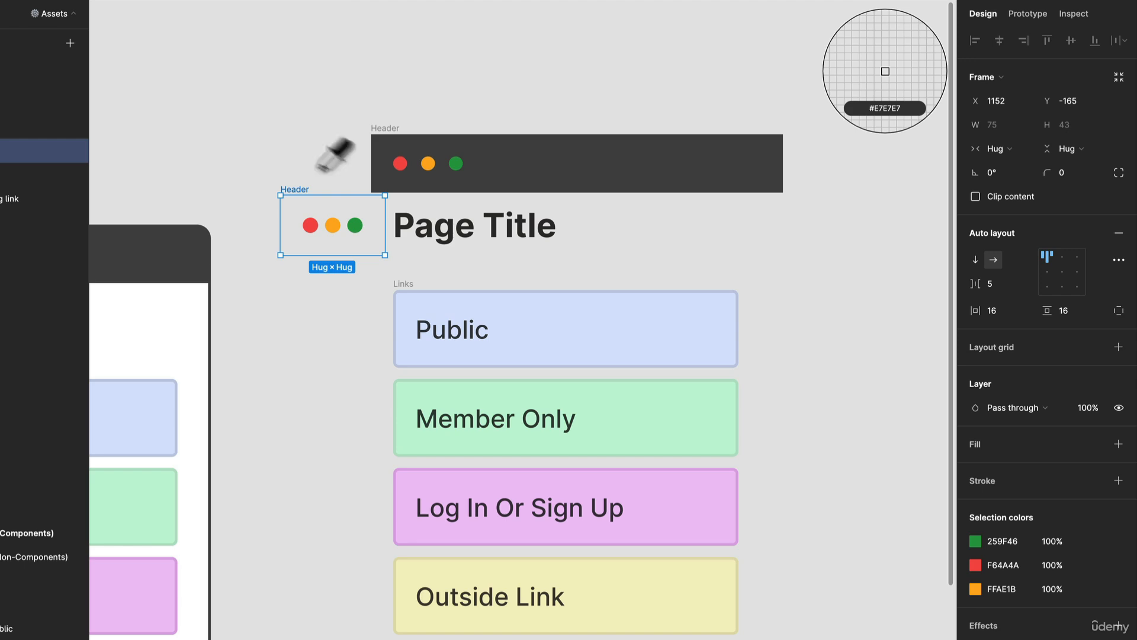
pyautogui.click(594, 172)
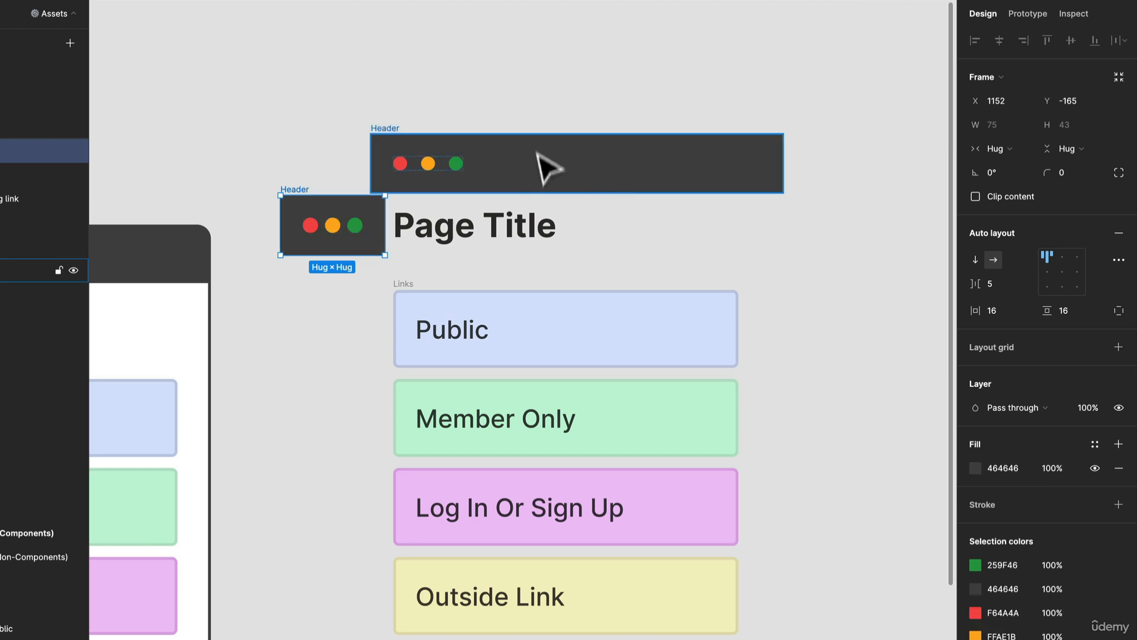
pyautogui.click(328, 135)
pyautogui.click(363, 205)
pyautogui.moveTo(386, 225); pyautogui.dragTo(737, 234)
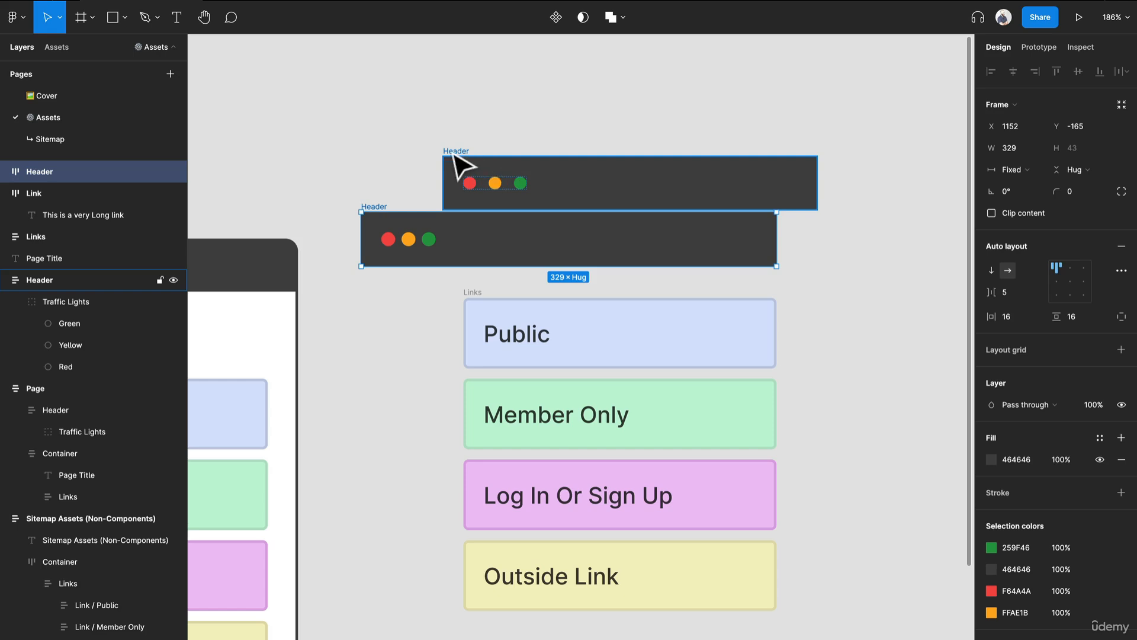
# - Delete the duplicated original Header and move the new Header above the Page Title, left-aligned with the Links stack
pyautogui.click(454, 156)
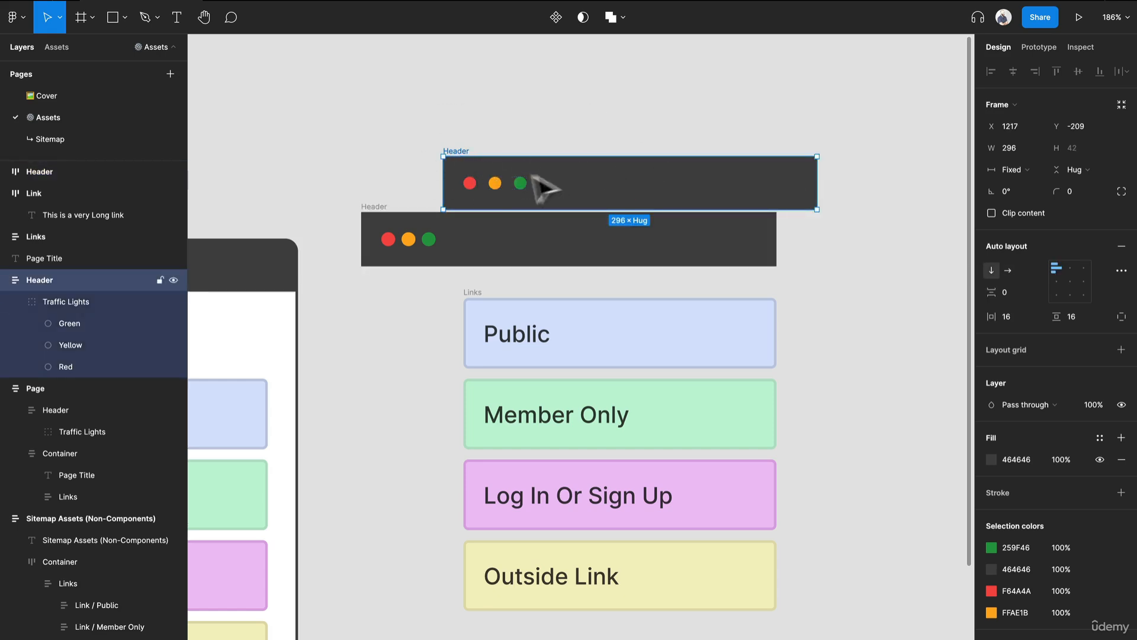
pyautogui.press('Delete')
pyautogui.moveTo(376, 208); pyautogui.dragTo(479, 146)
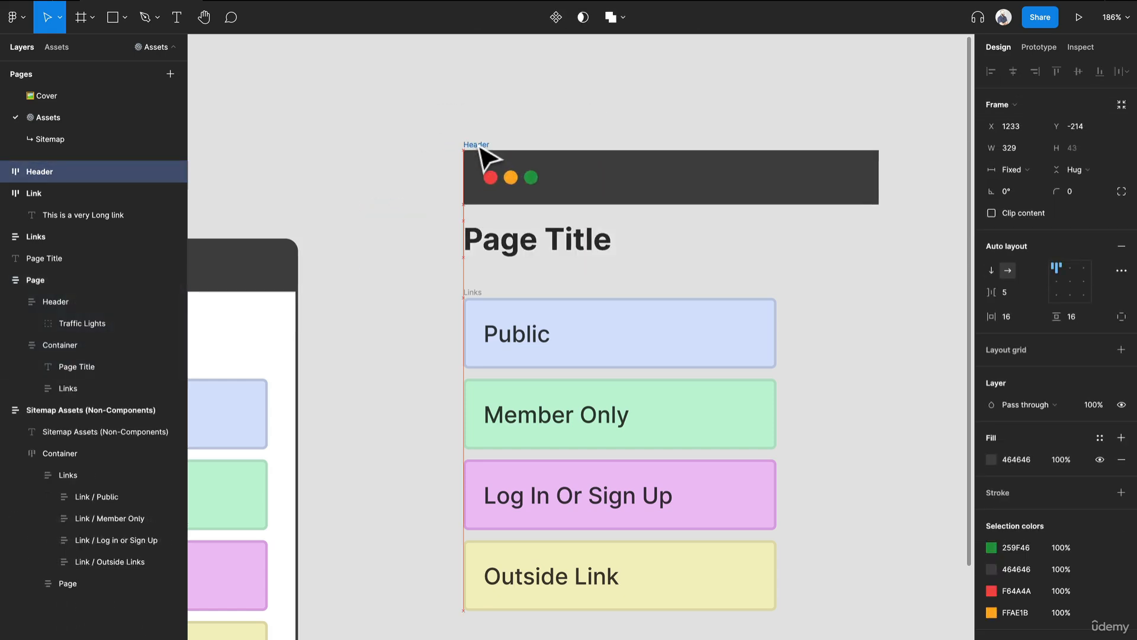
# - Select the new Header, Page Title and Links stack together and wrap them in a vertical auto layout frame
pyautogui.click(403, 116)
pyautogui.moveTo(366, 74); pyautogui.dragTo(664, 480)
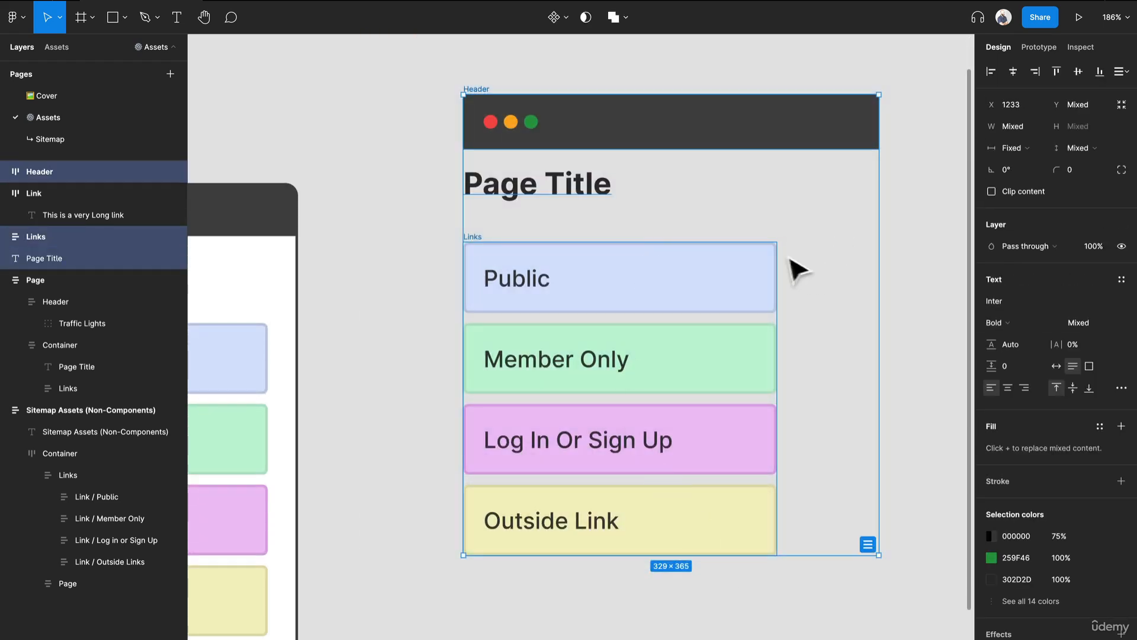
pyautogui.scroll(1, 796, 267)
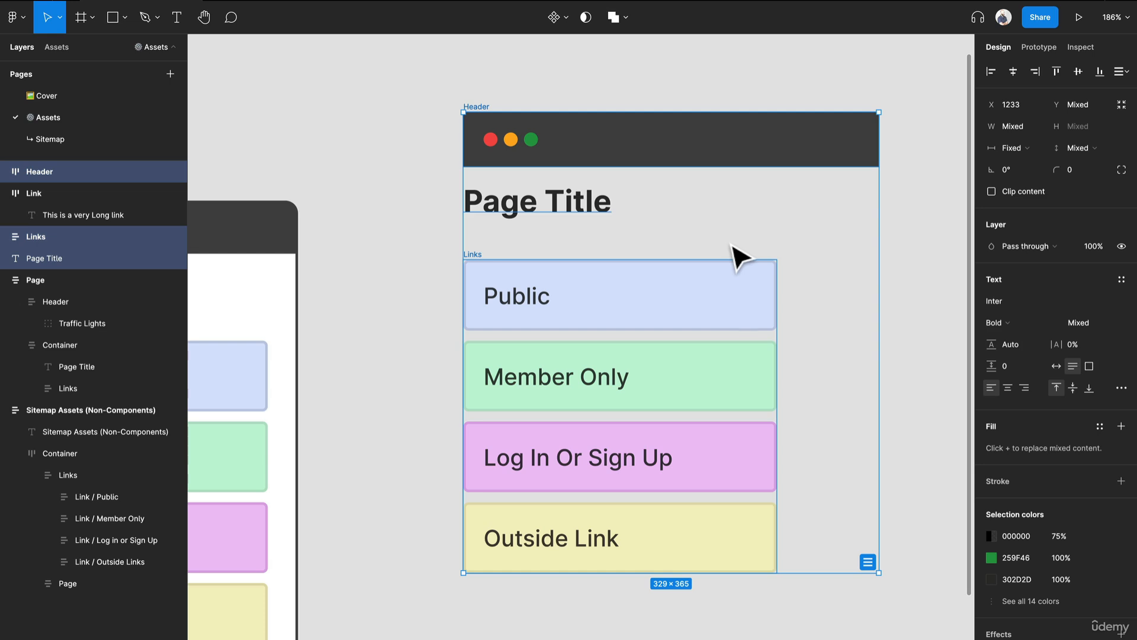
pyautogui.hotkey('shift', 'a')
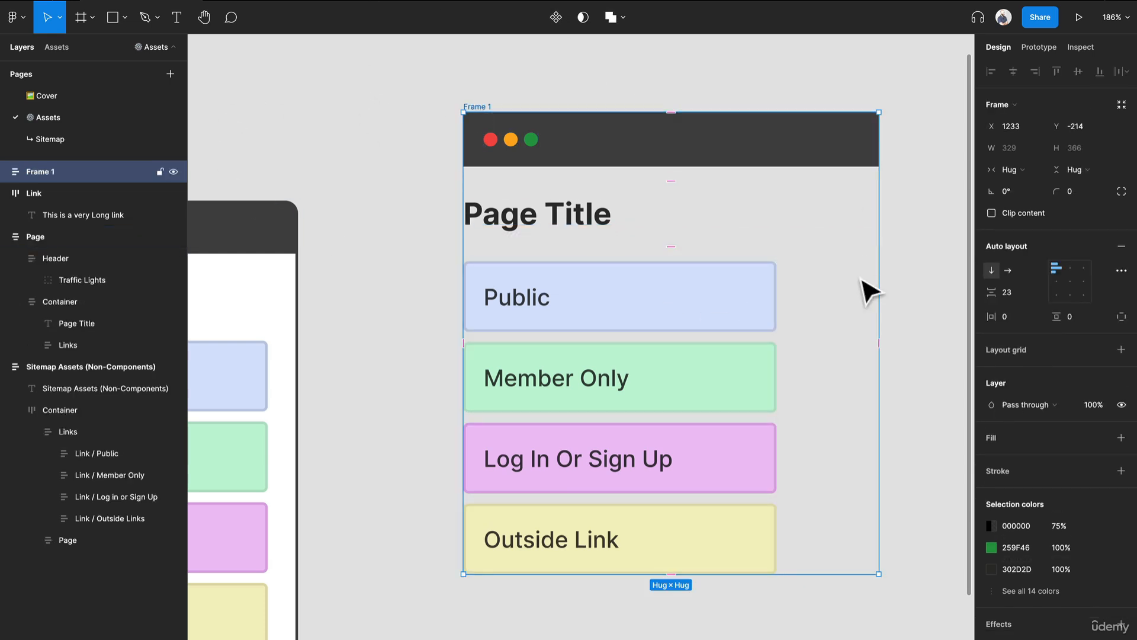
# - Add a white FFFFFF fill and a black inside stroke with a weight of 2 to the new auto layout frame
pyautogui.scroll(-2, 560, 255)
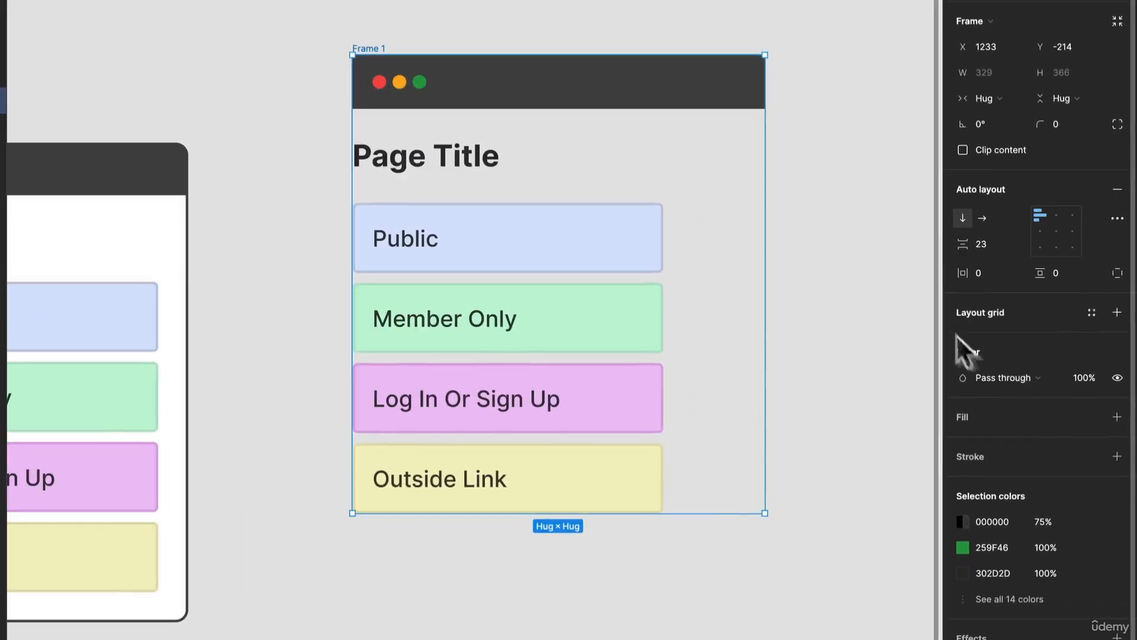
pyautogui.click(1116, 417)
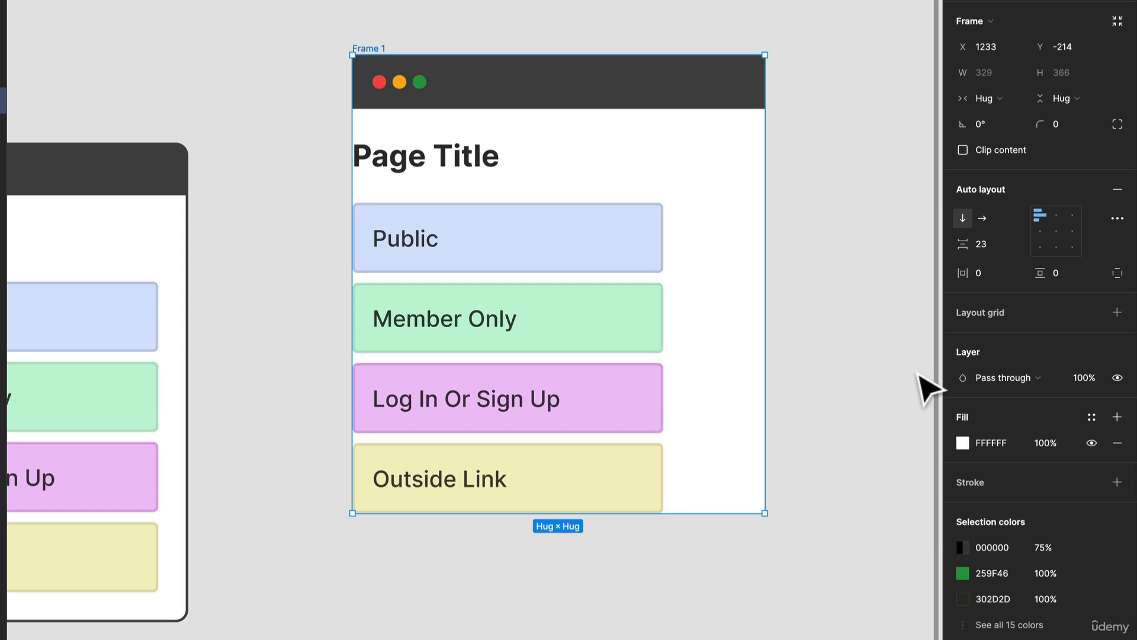
pyautogui.click(1117, 482)
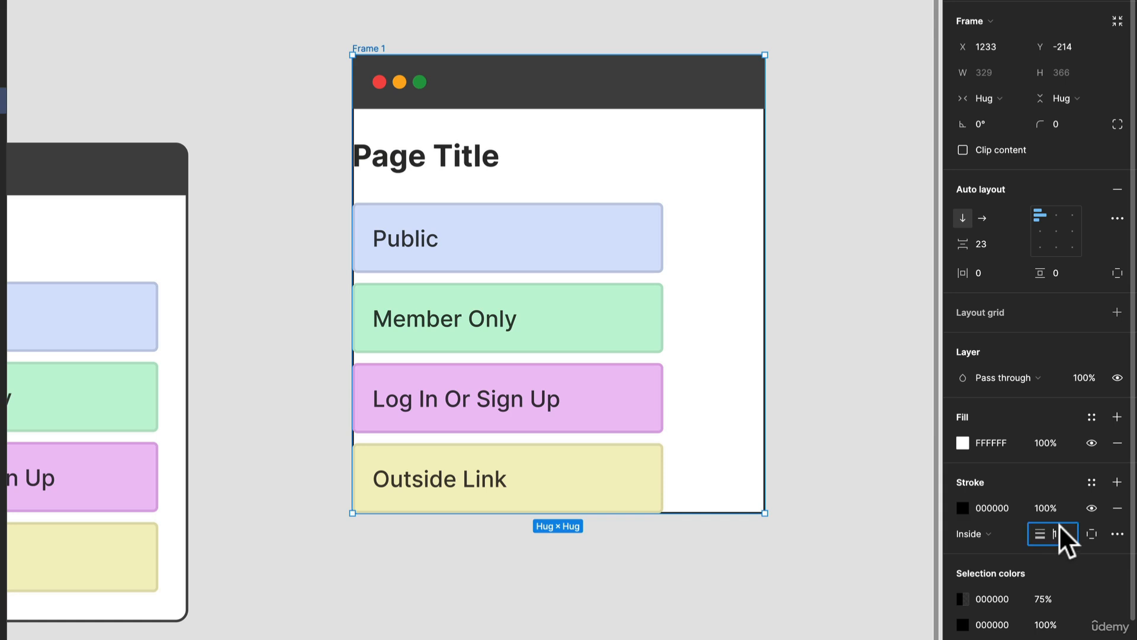
pyautogui.write('2')
pyautogui.press('Return')
# - Recolour the new auto layout frame's stroke with the dark grey 464646 sampled from its Header
pyautogui.click(962, 508)
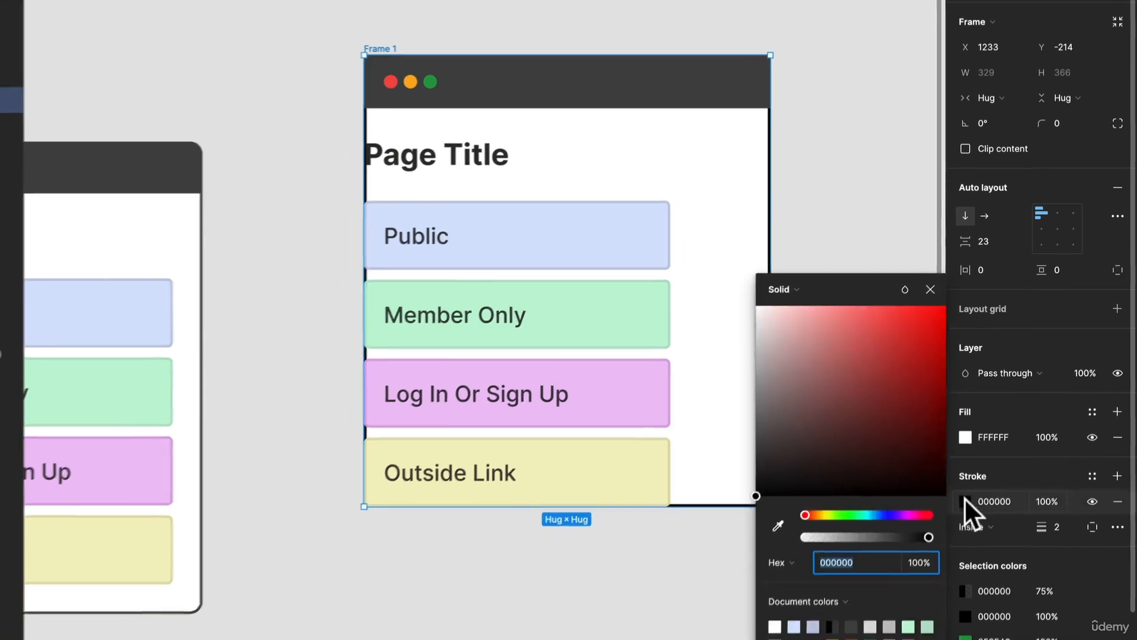
pyautogui.click(809, 480)
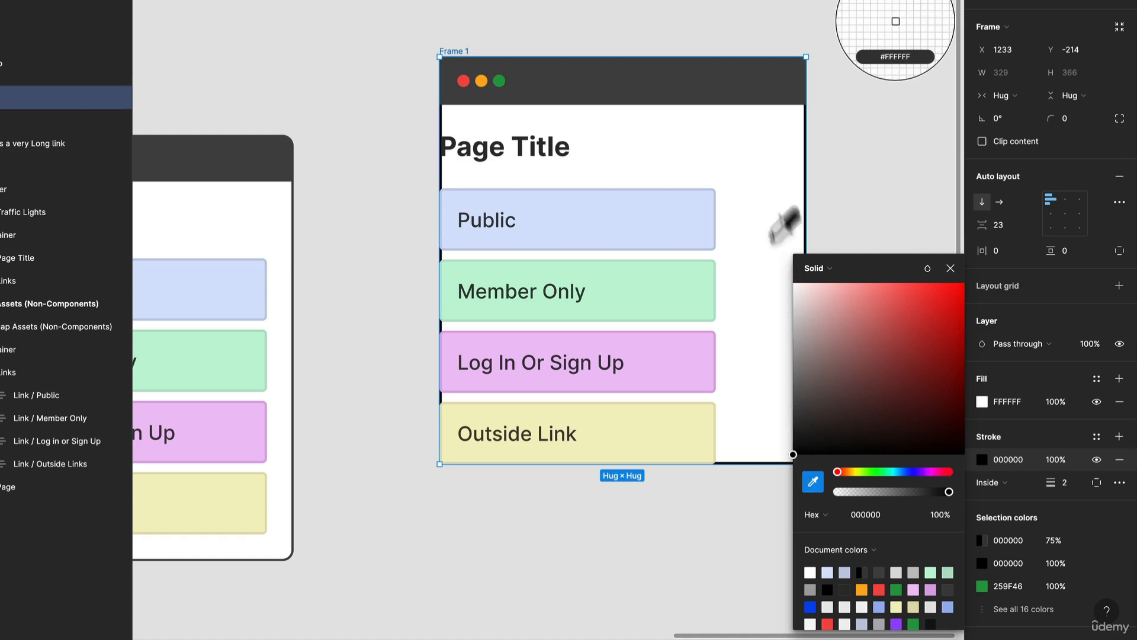
pyautogui.click(757, 92)
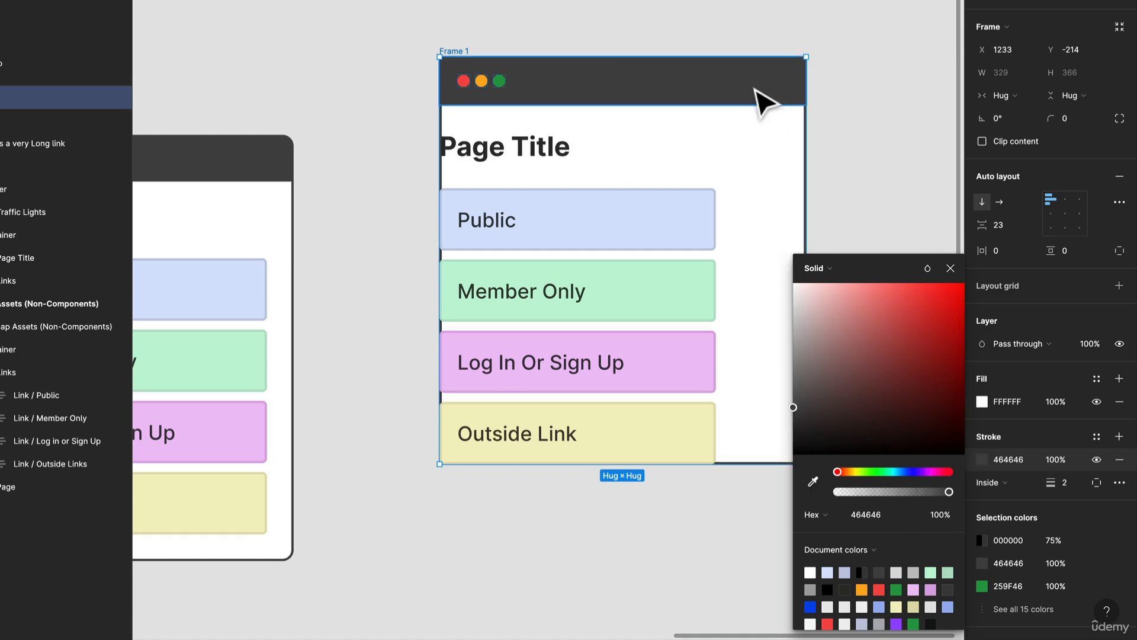
pyautogui.click(853, 116)
pyautogui.click(789, 106)
pyautogui.click(592, 52)
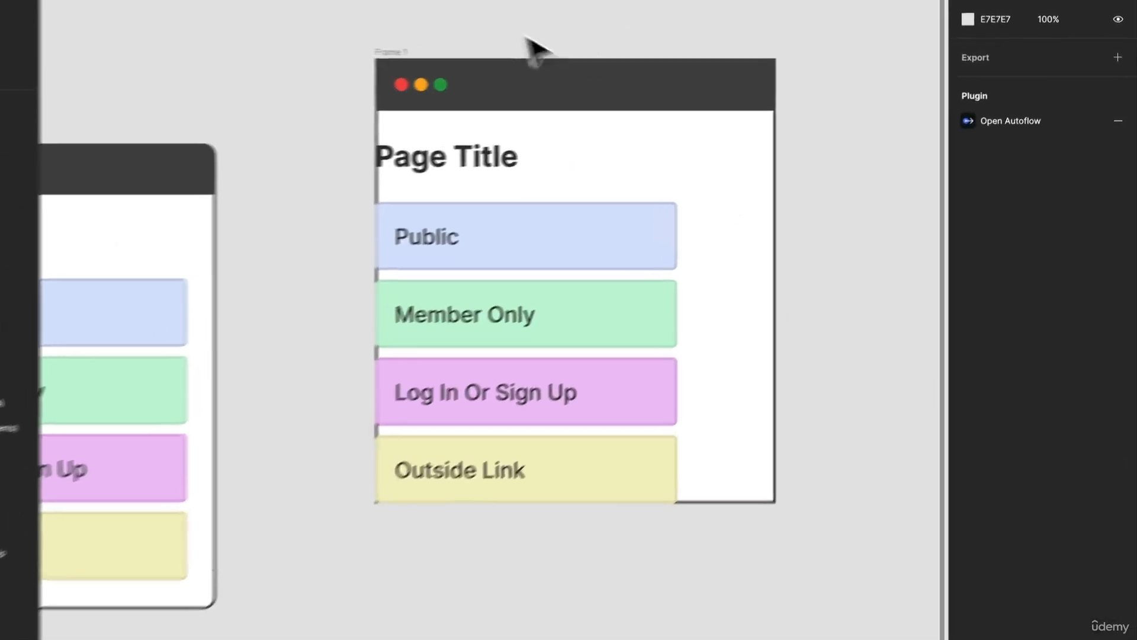
# - Round the outer frame's corners to a radius of 10 and turn on content clipping
pyautogui.click(385, 53)
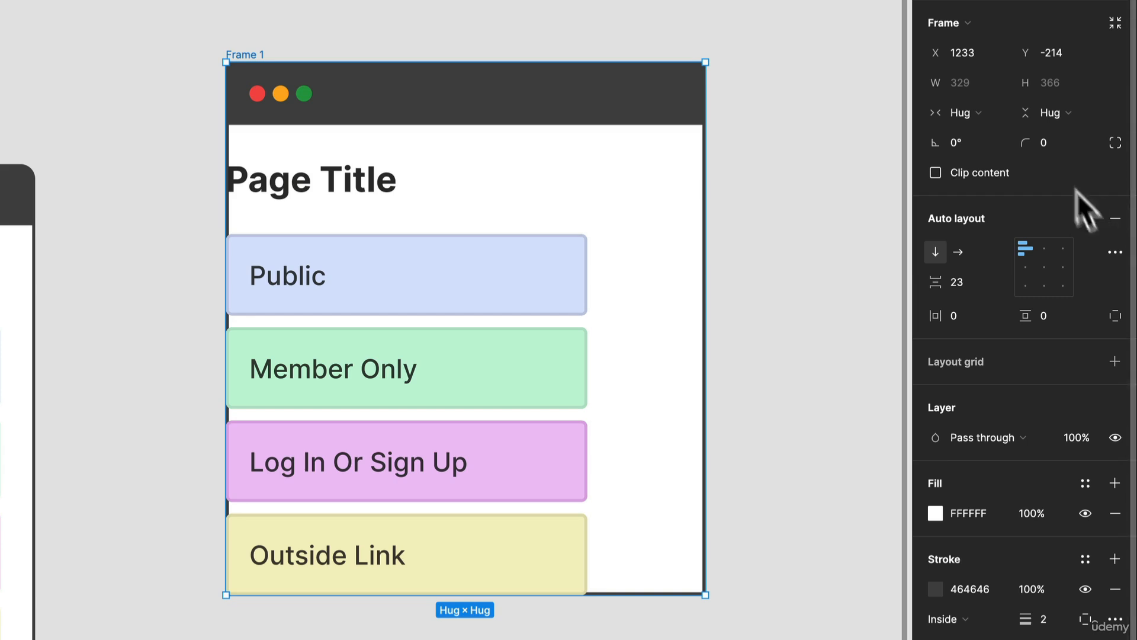
pyautogui.click(1067, 138)
pyautogui.click(794, 122)
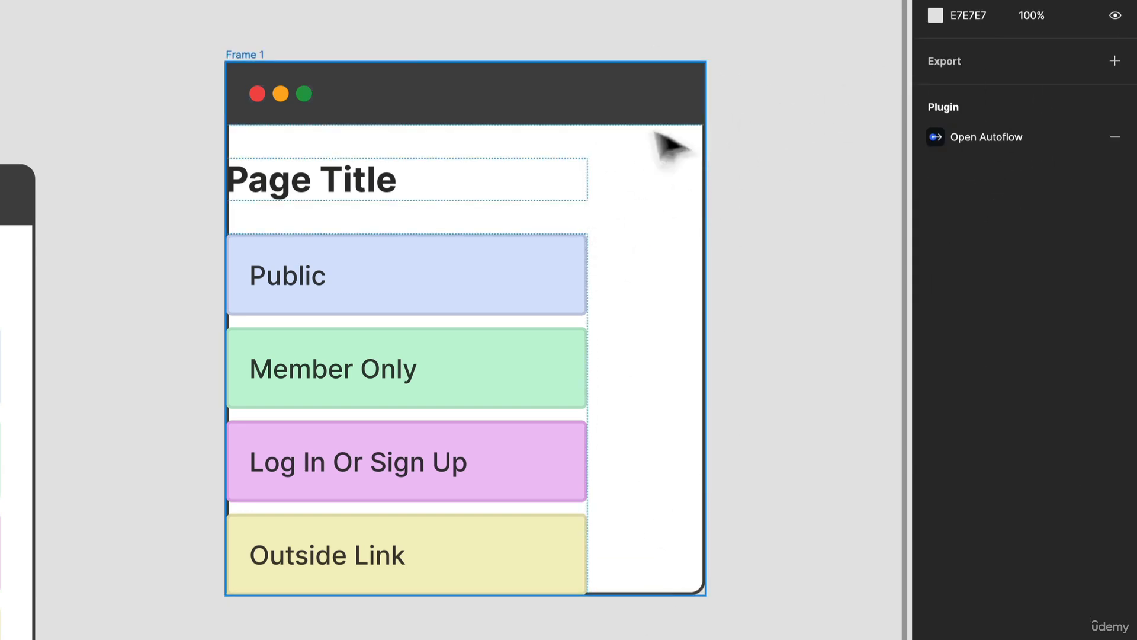
pyautogui.click(248, 55)
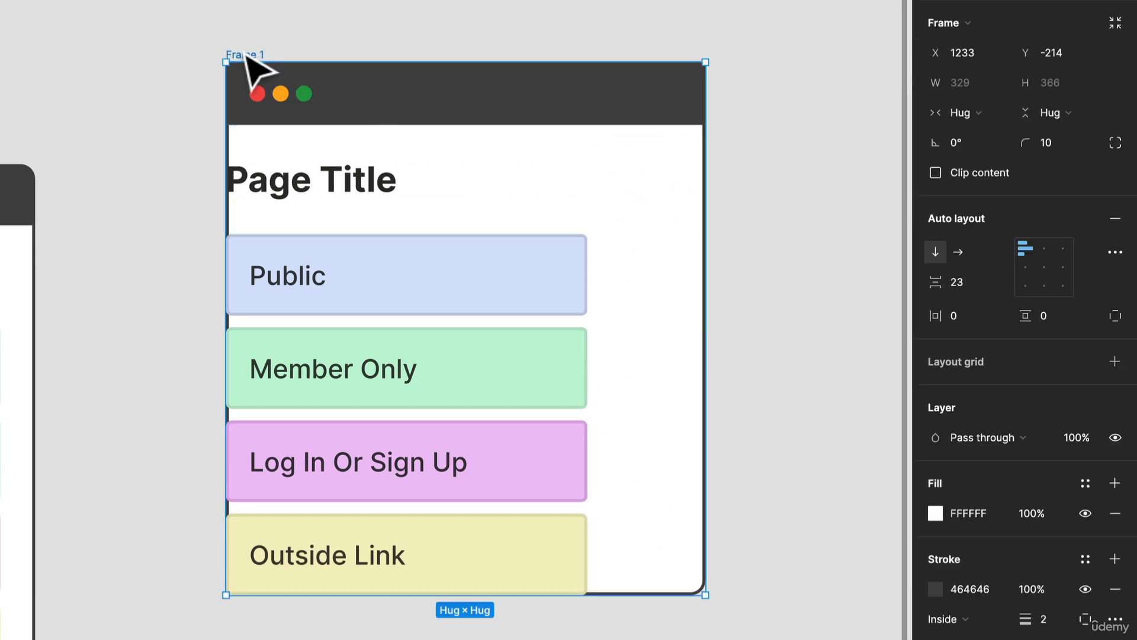
pyautogui.click(936, 172)
pyautogui.click(759, 150)
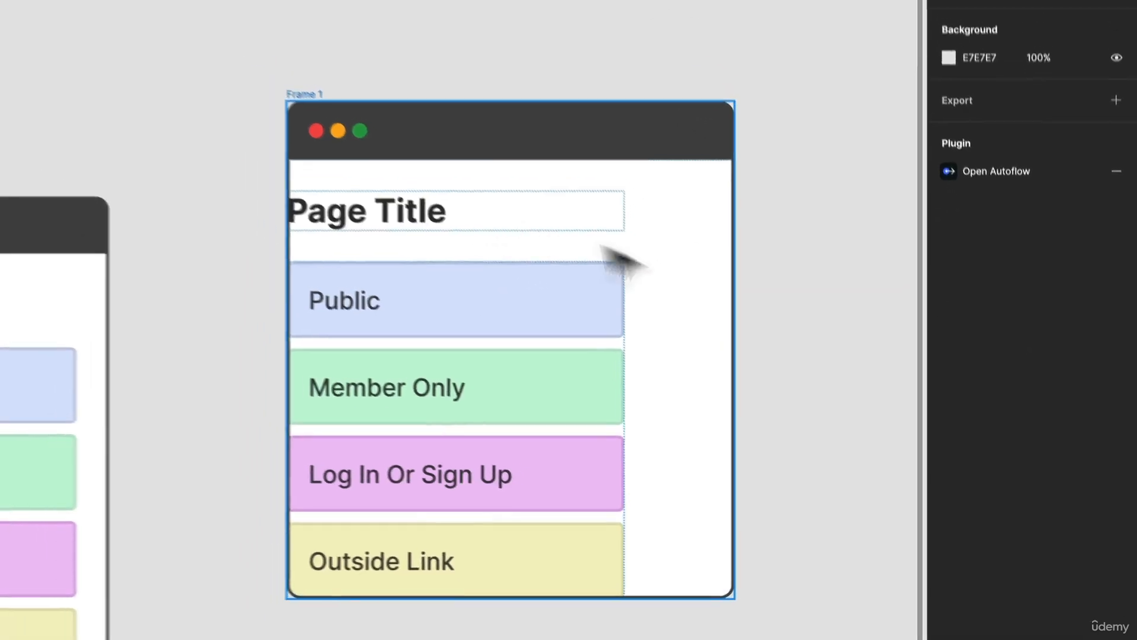
# - Try a horizontal padding of 10 on the outer frame, then undo it
pyautogui.click(728, 288)
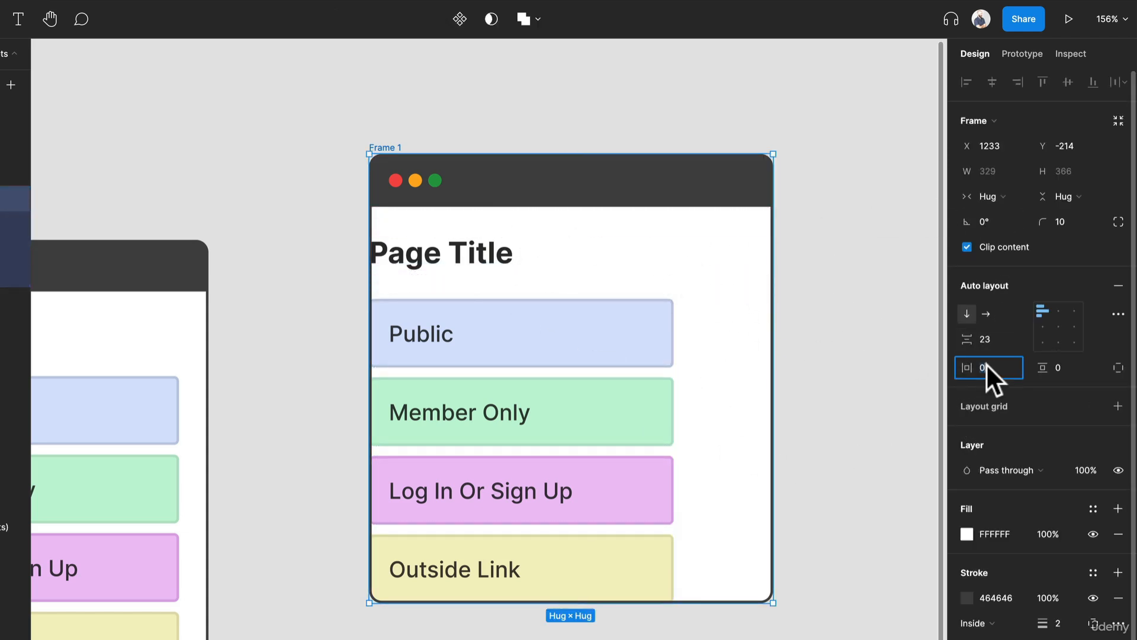
pyautogui.write('10')
pyautogui.press('Return')
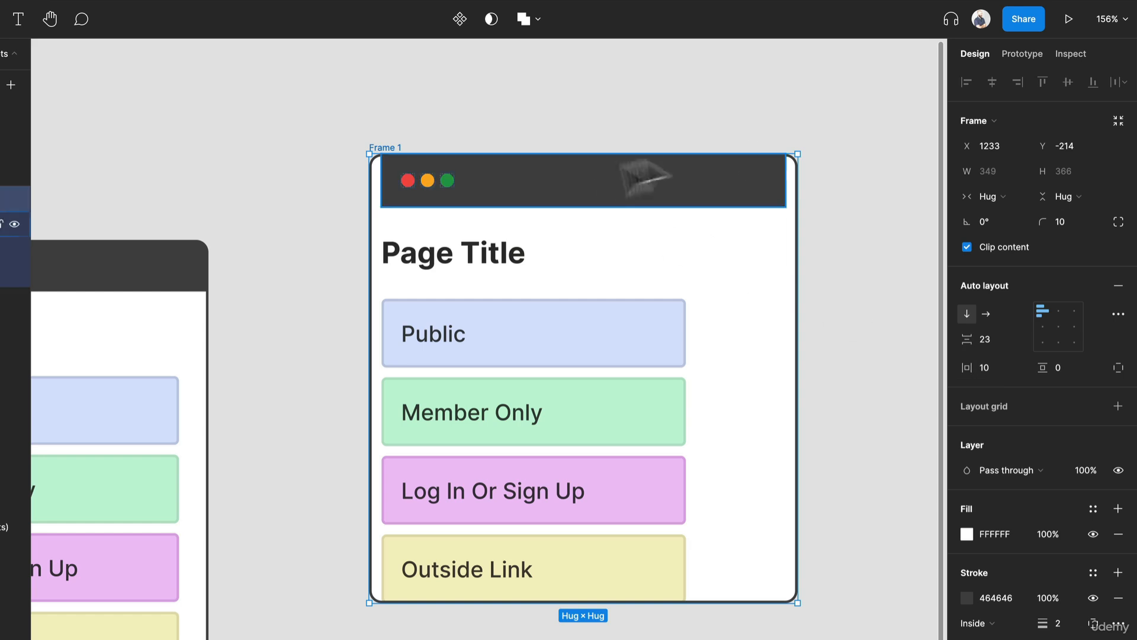
pyautogui.hotkey('ctrl', 'z')
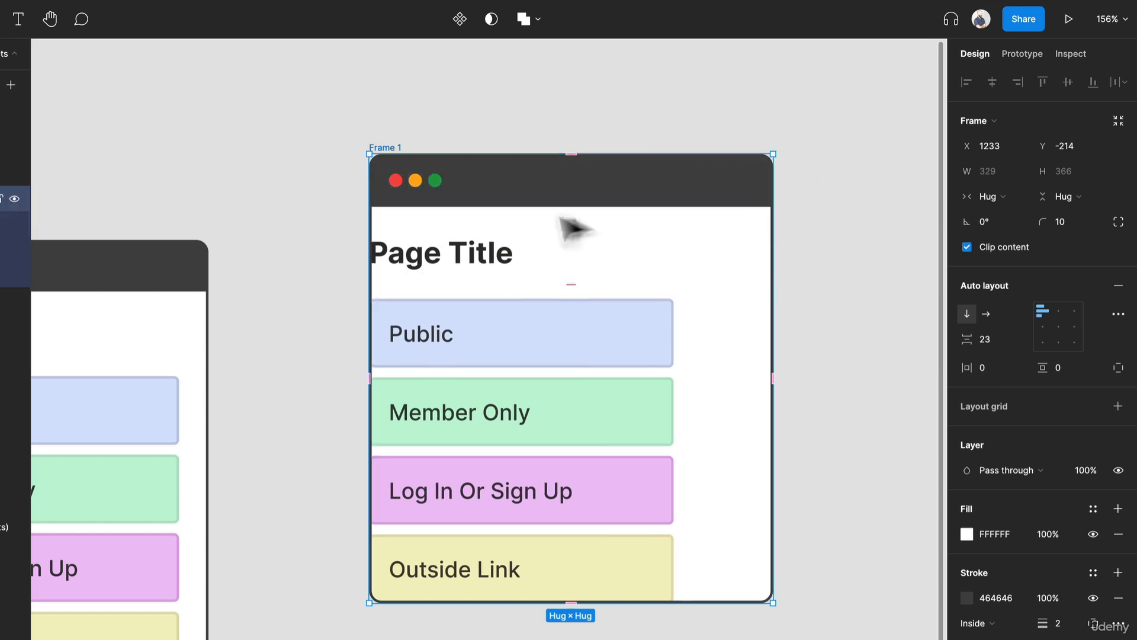
# - Wrap the Page Title and Links stack in their own auto layout frame and set its width to Fill container
pyautogui.click(507, 260)
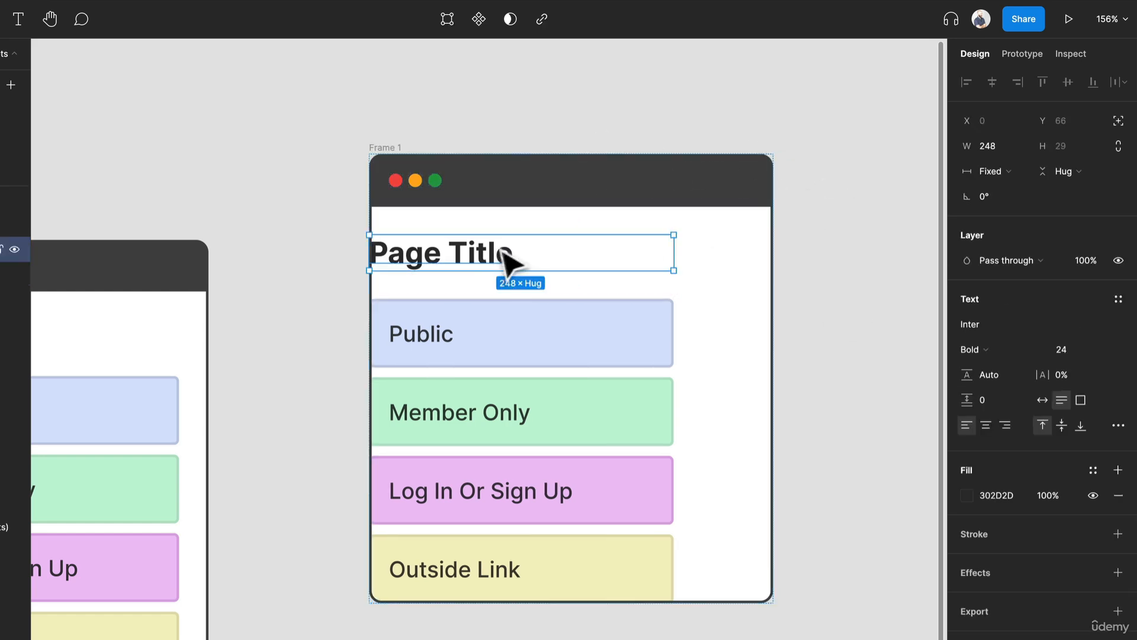
pyautogui.keyDown('shift'); pyautogui.click(652, 363); pyautogui.keyUp('shift')
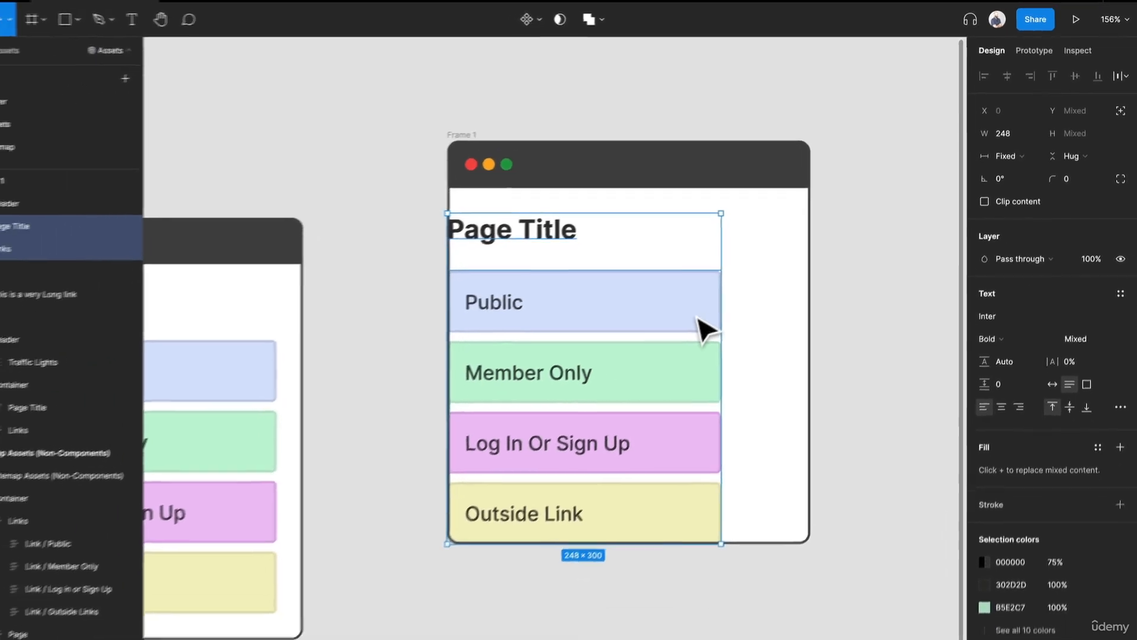
pyautogui.hotkey('shift', 'a')
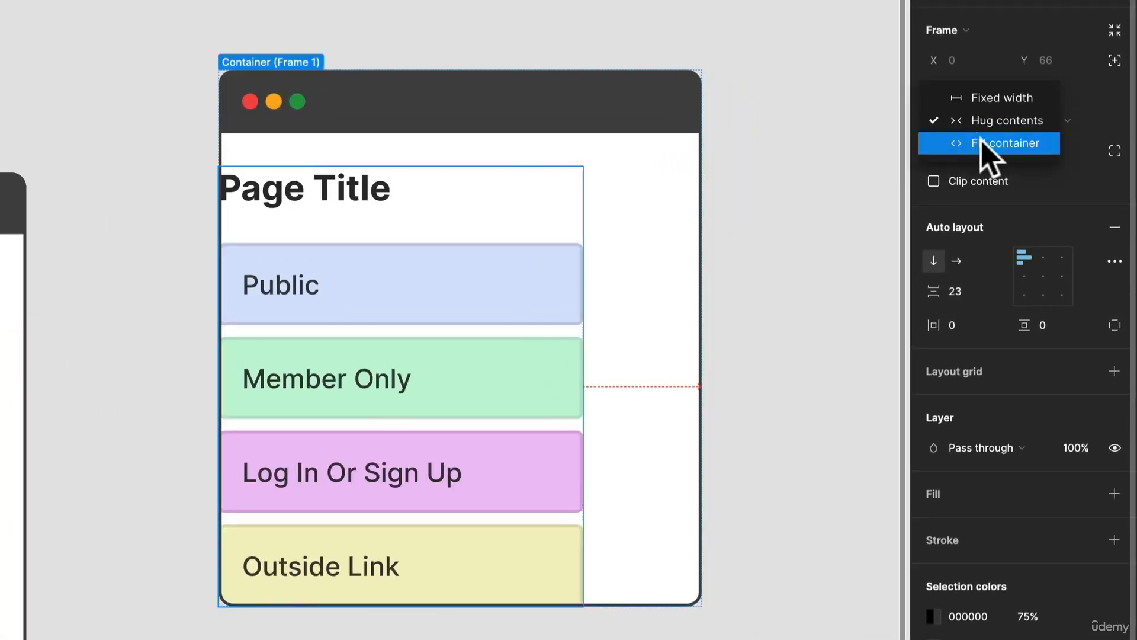
pyautogui.click(982, 144)
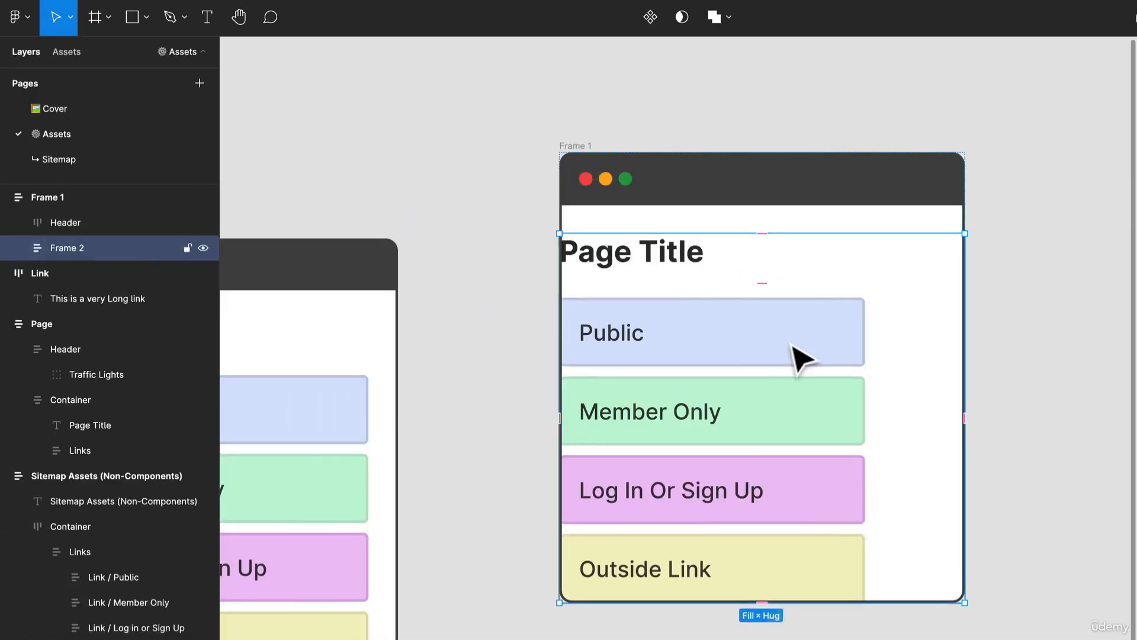
# - Set the Page Title and Links stack inside the inner frame to Fill container width
pyautogui.click(503, 314)
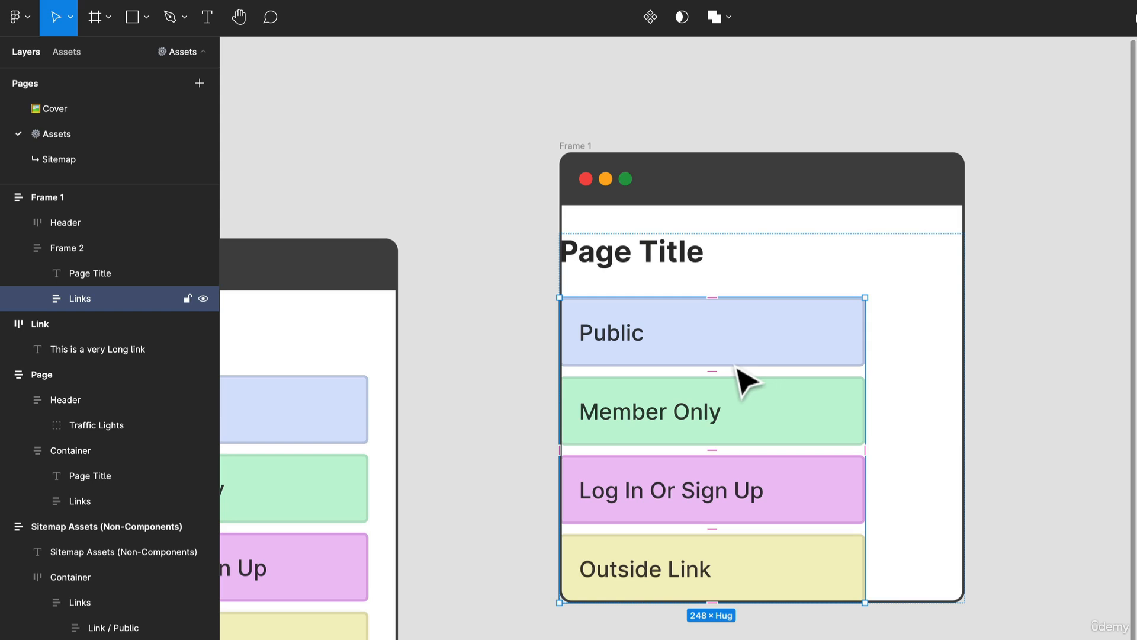
pyautogui.hotkey('ctrl', 'a')
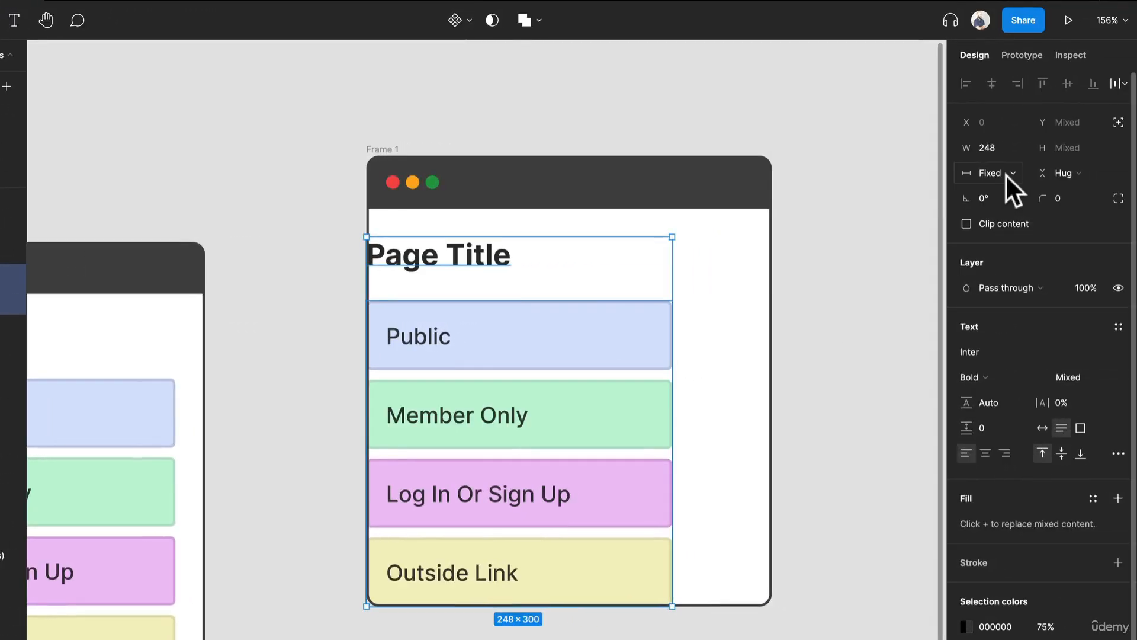
pyautogui.click(1006, 174)
pyautogui.click(1008, 197)
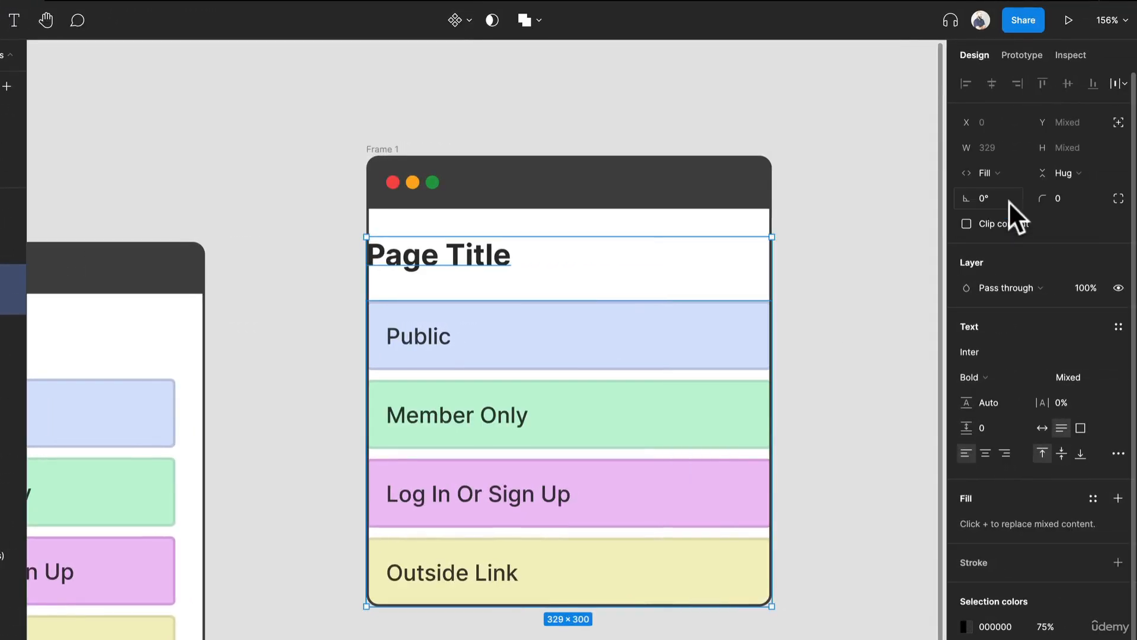
pyautogui.click(822, 335)
# - Set the inner frame's item spacing, horizontal padding and vertical padding to 16 each
pyautogui.click(716, 279)
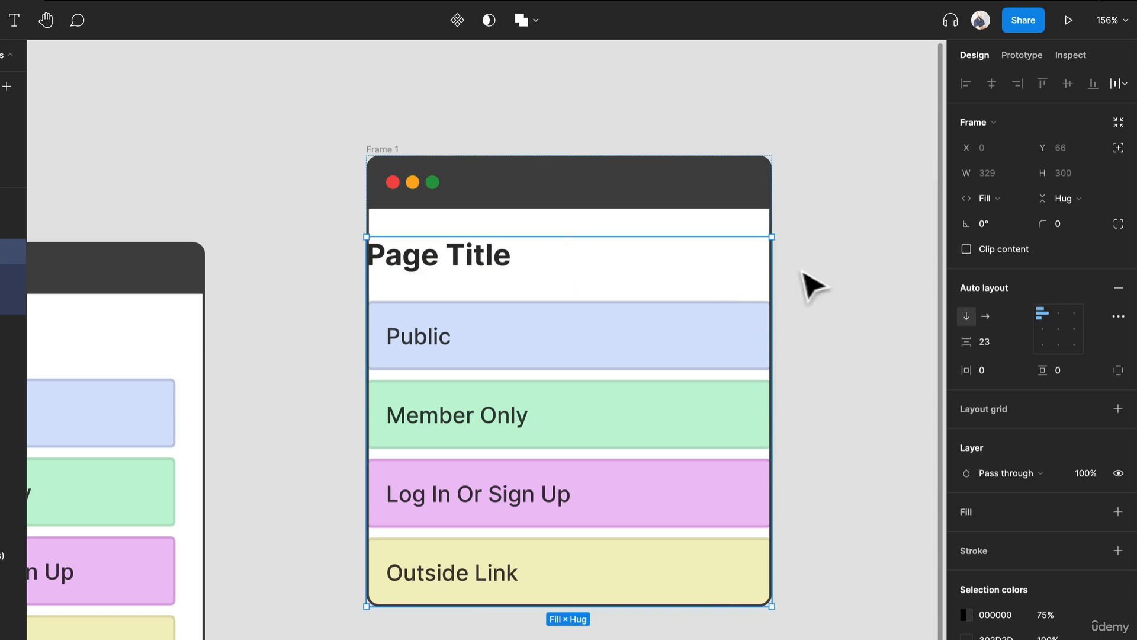
pyautogui.click(997, 339)
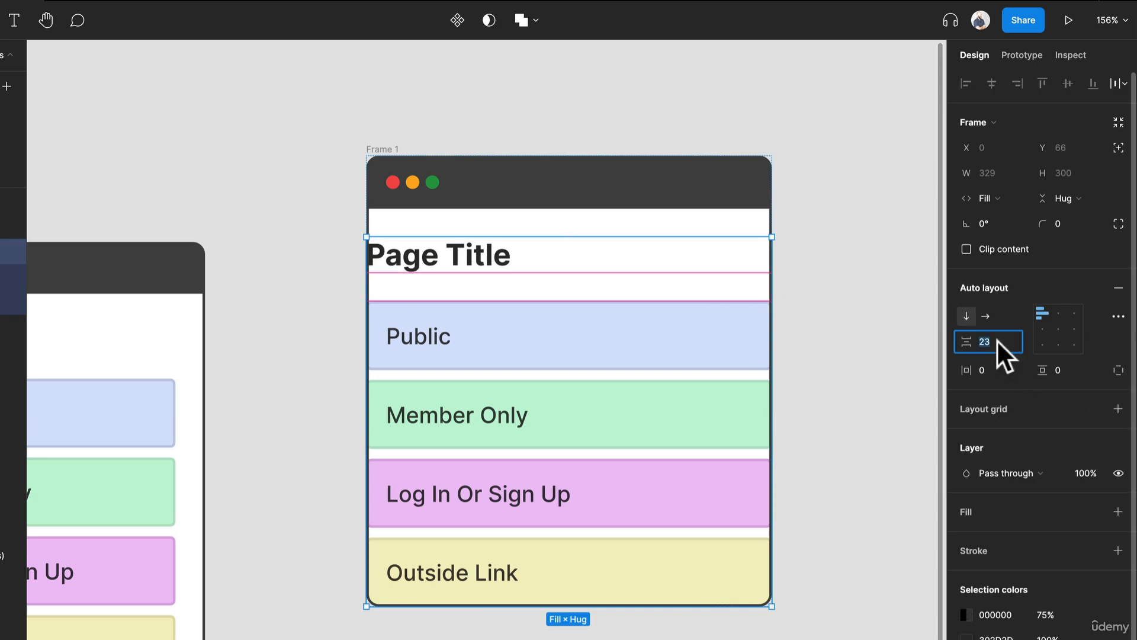
pyautogui.write('16')
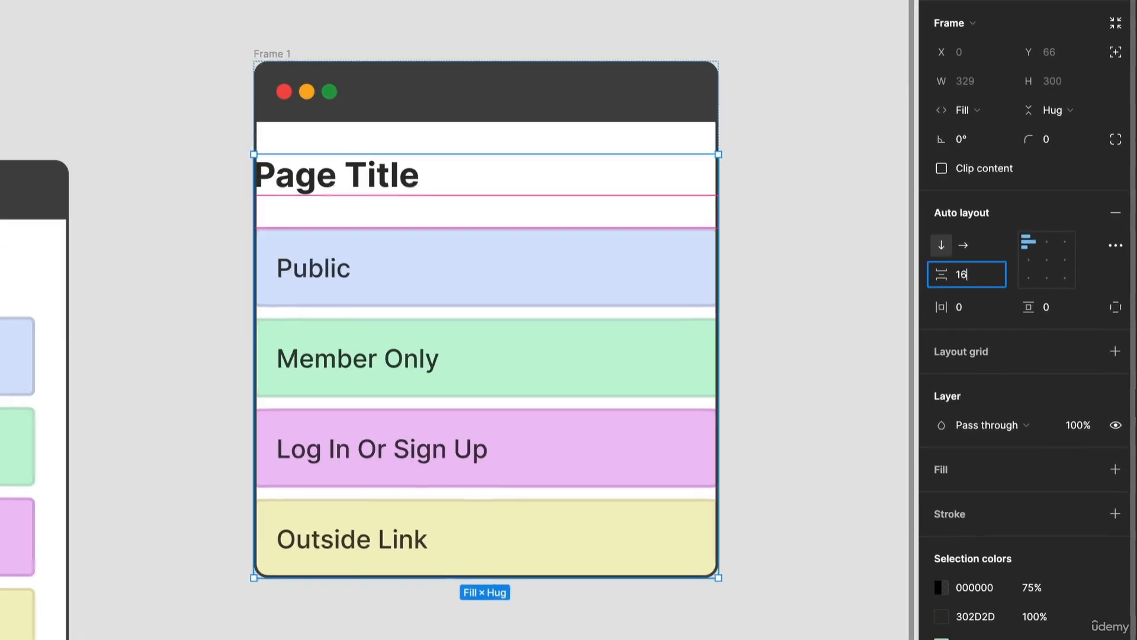
pyautogui.press('Return')
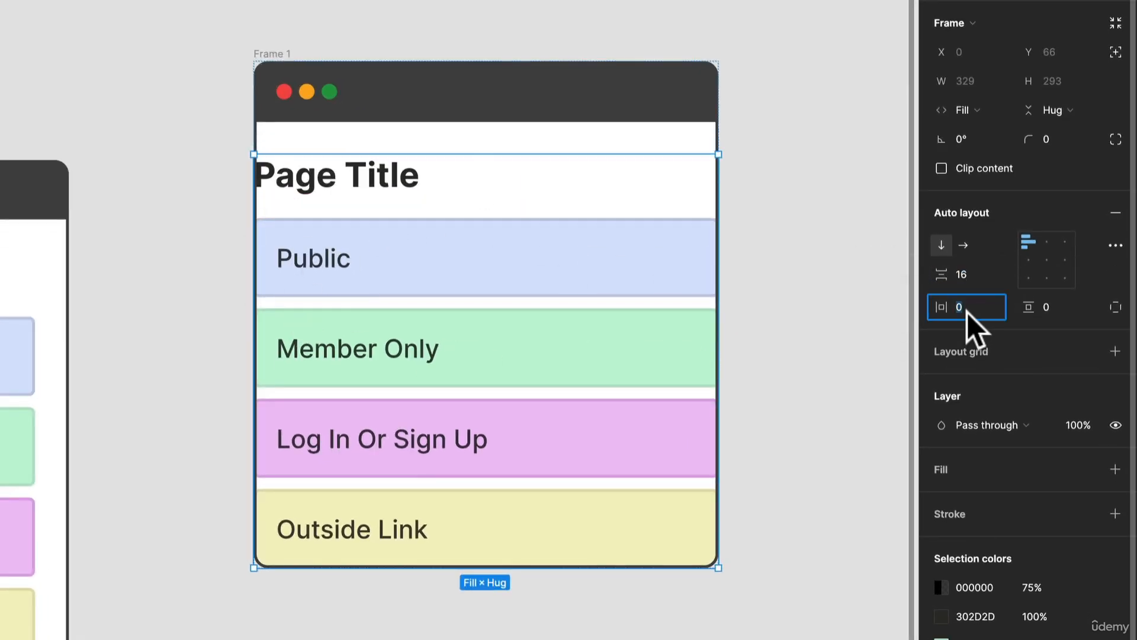
pyautogui.write('16')
pyautogui.click(1064, 308)
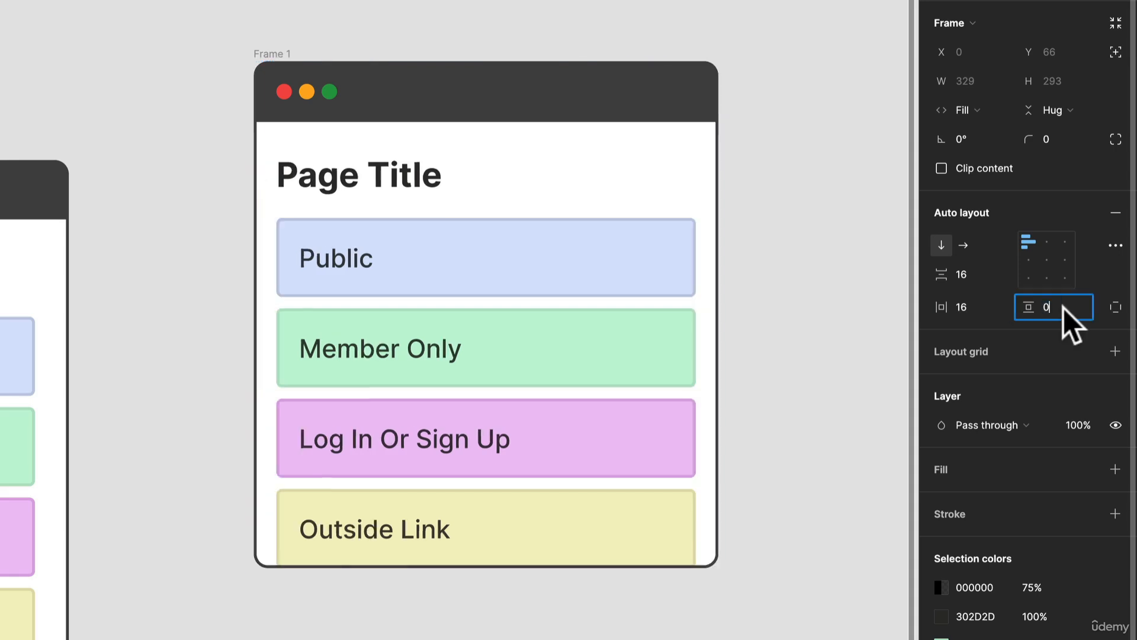
pyautogui.write('16')
pyautogui.press('Return')
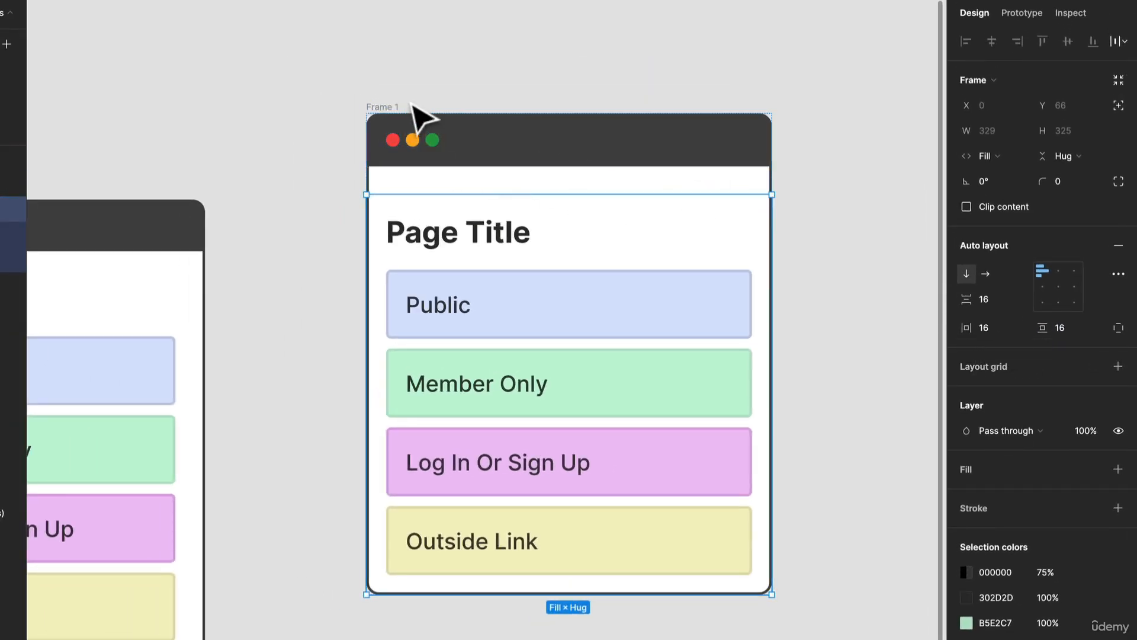
# - Set the outer frame's spacing between the Header and the inner frame to 0
pyautogui.click(389, 107)
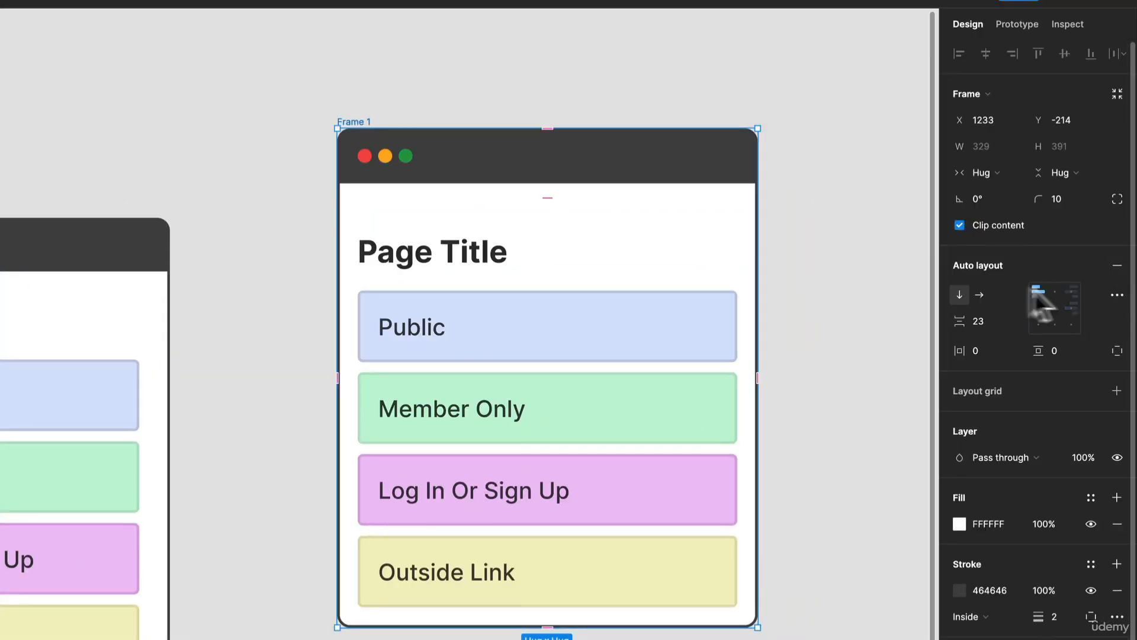
pyautogui.click(993, 324)
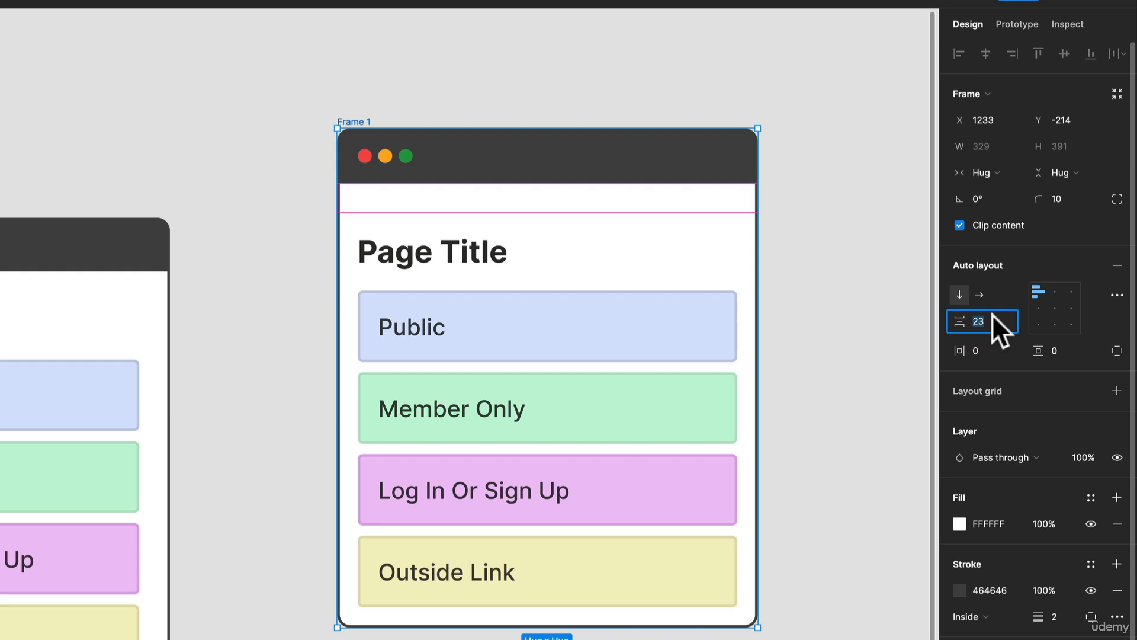
pyautogui.write('0')
pyautogui.press('Return')
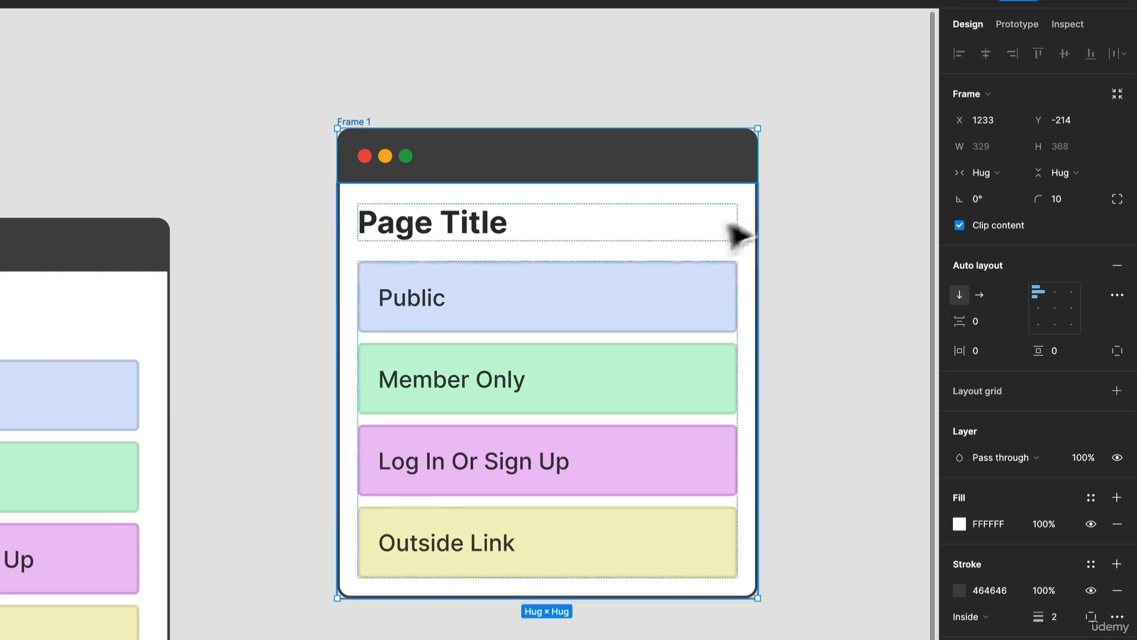
# - Widen the outer frame to 386 to test how its contents resize
pyautogui.click(376, 93)
pyautogui.click(350, 131)
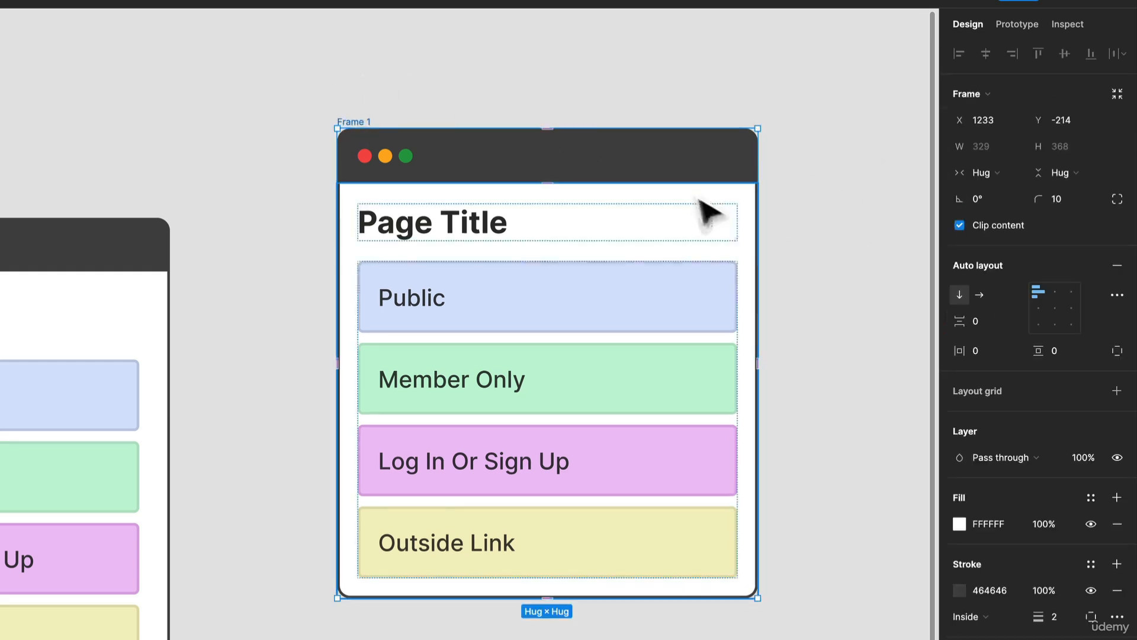
pyautogui.moveTo(754, 214); pyautogui.dragTo(719, 261)
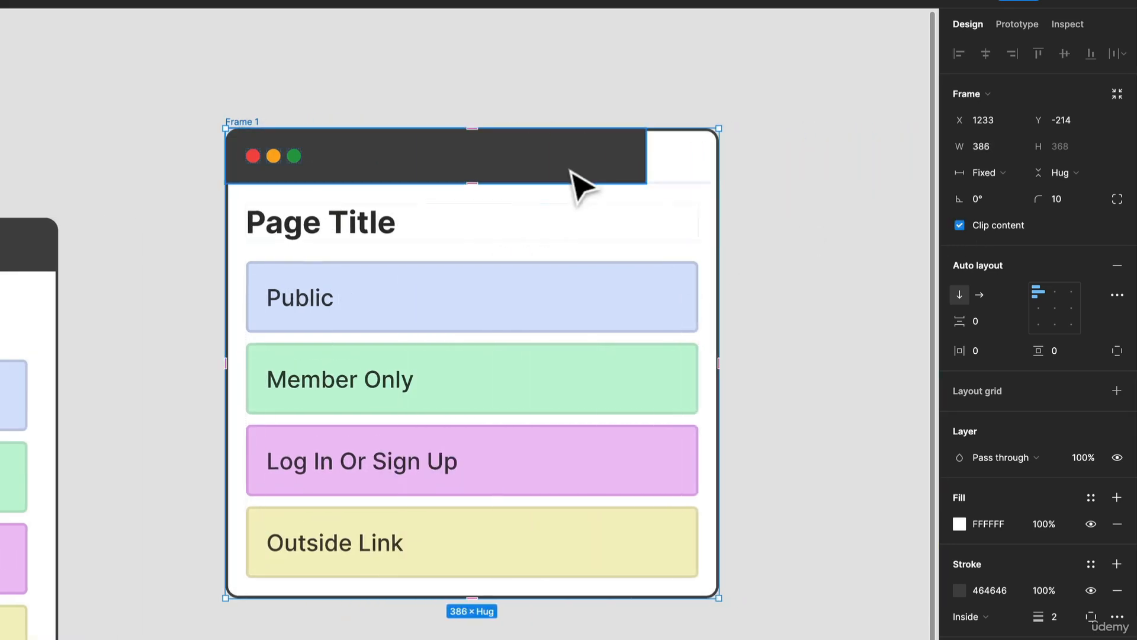
# - Set the Header's width to Fill container so it spans the outer frame
pyautogui.click(579, 183)
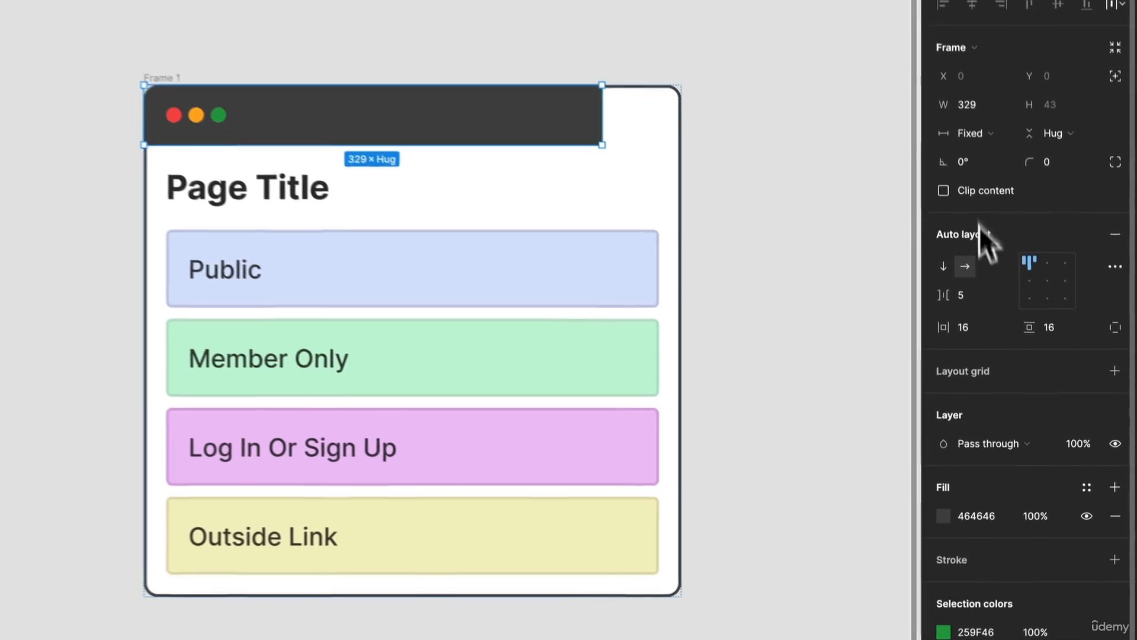
pyautogui.click(992, 173)
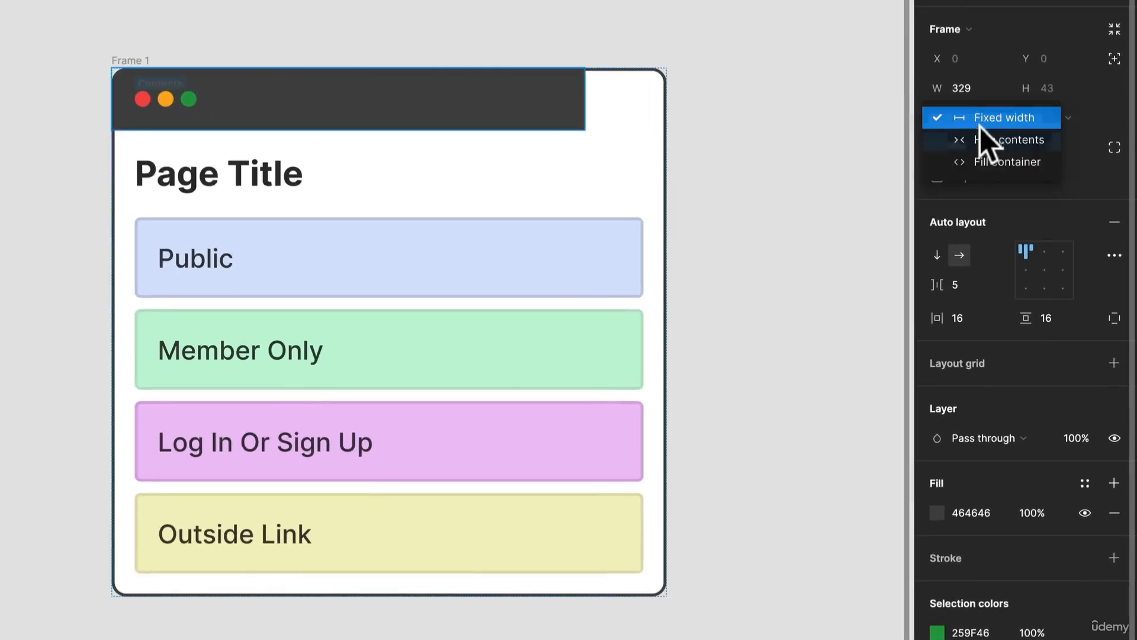
pyautogui.click(984, 161)
# - Narrow the outer frame to a width of 302
pyautogui.click(171, 59)
pyautogui.click(127, 59)
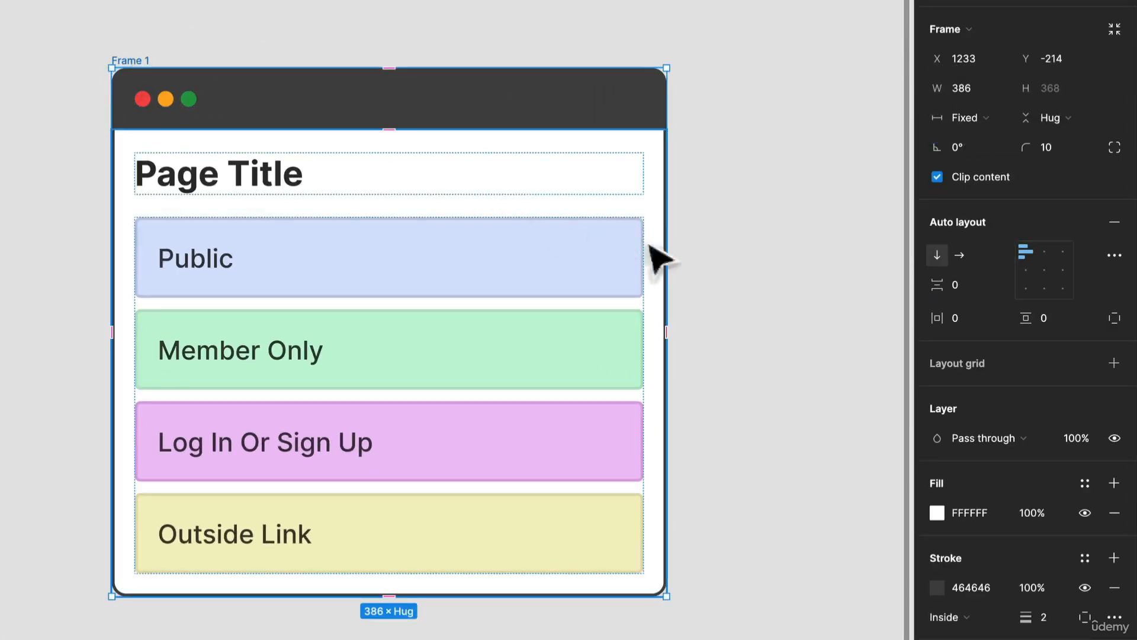
pyautogui.moveTo(662, 247); pyautogui.dragTo(581, 243)
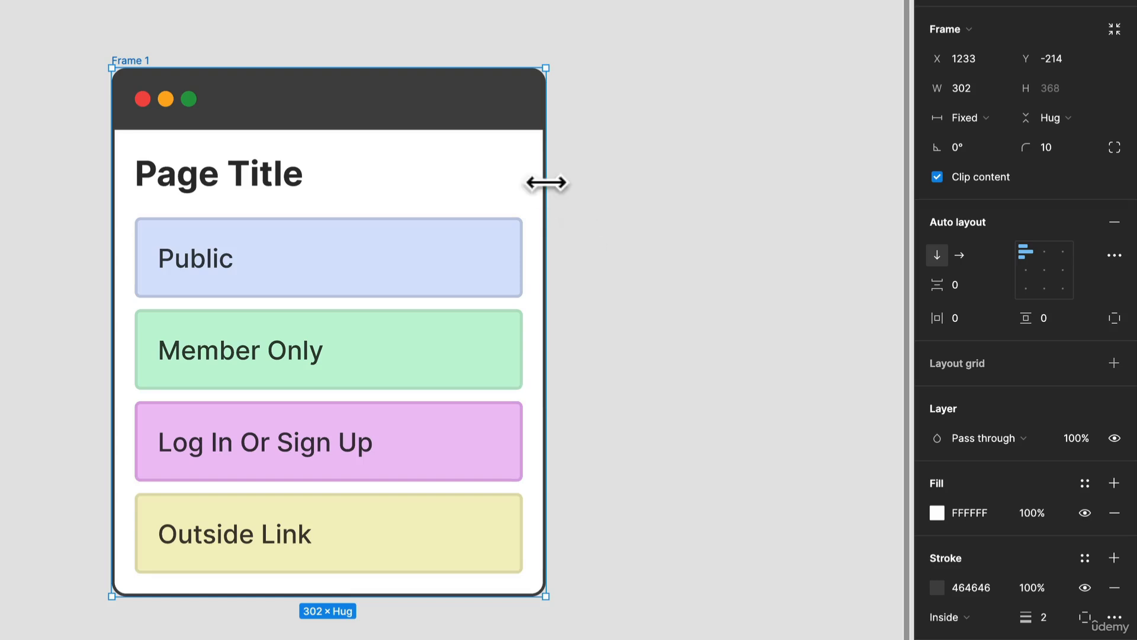
pyautogui.scroll(-5, 543, 183)
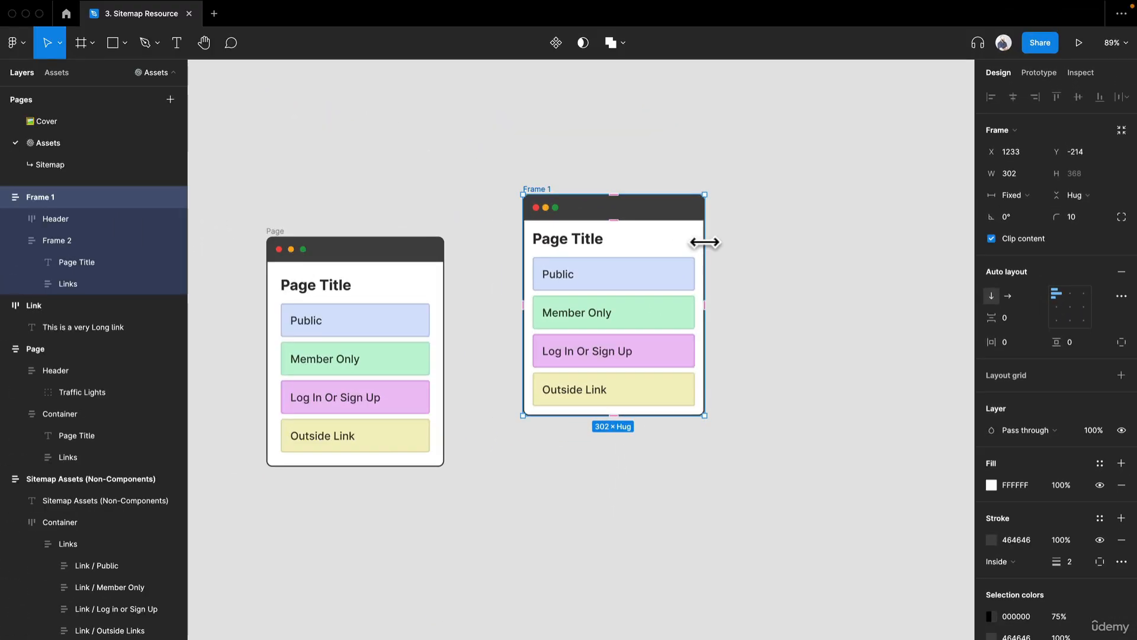